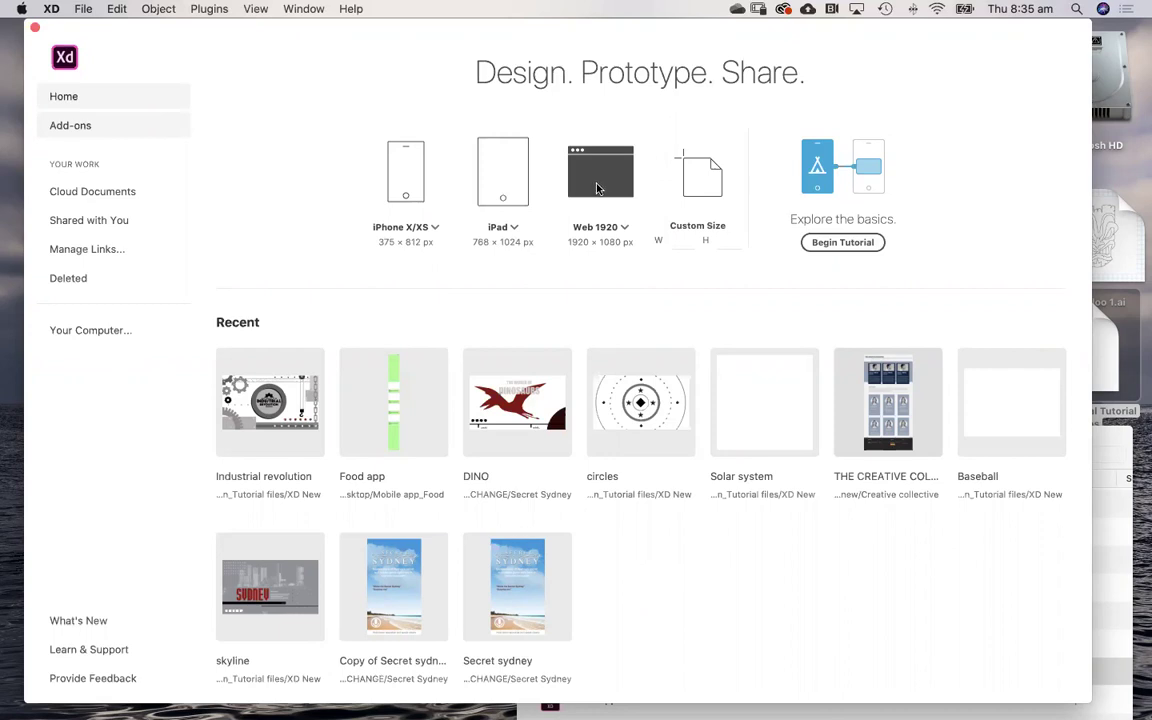
Create a new Web 1920 document, turn on the artboard's layout grid and save
left_click(627, 229)
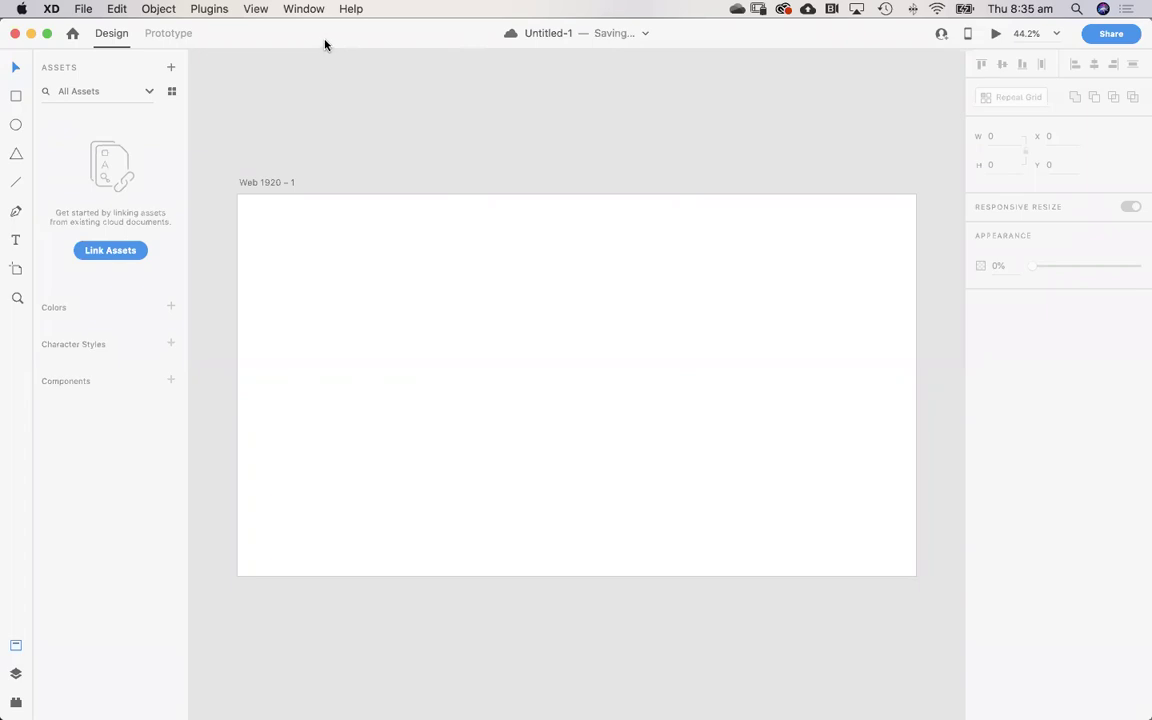
left_click(270, 184)
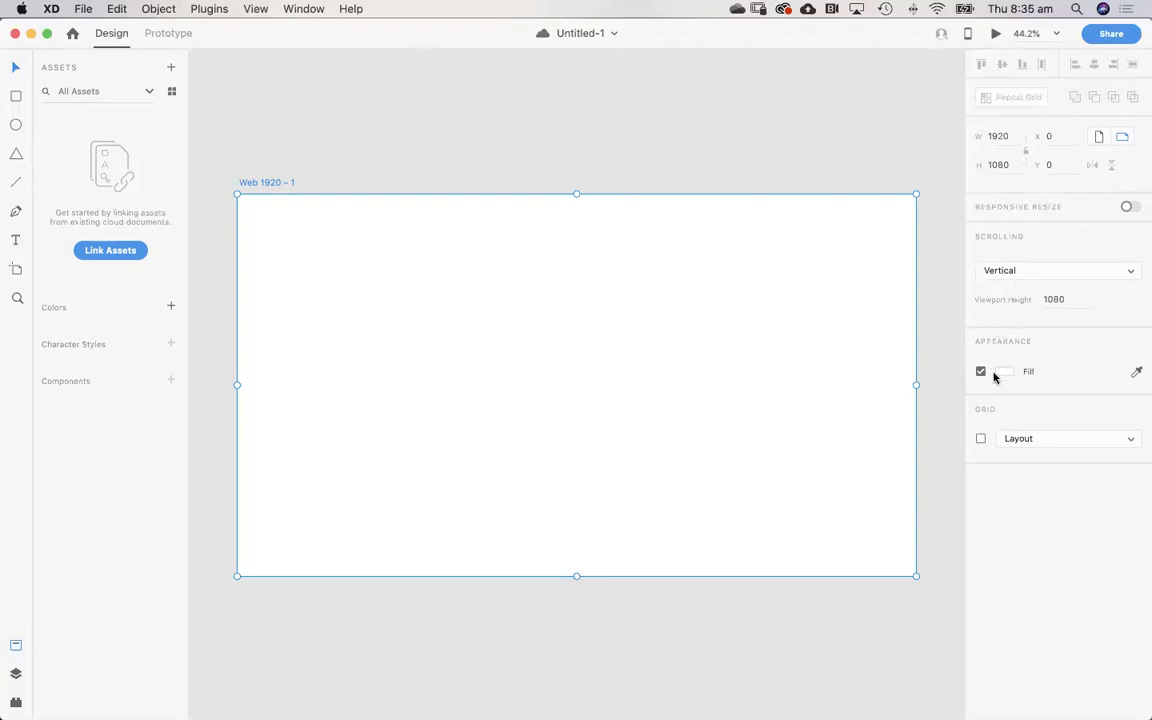
left_click(980, 440)
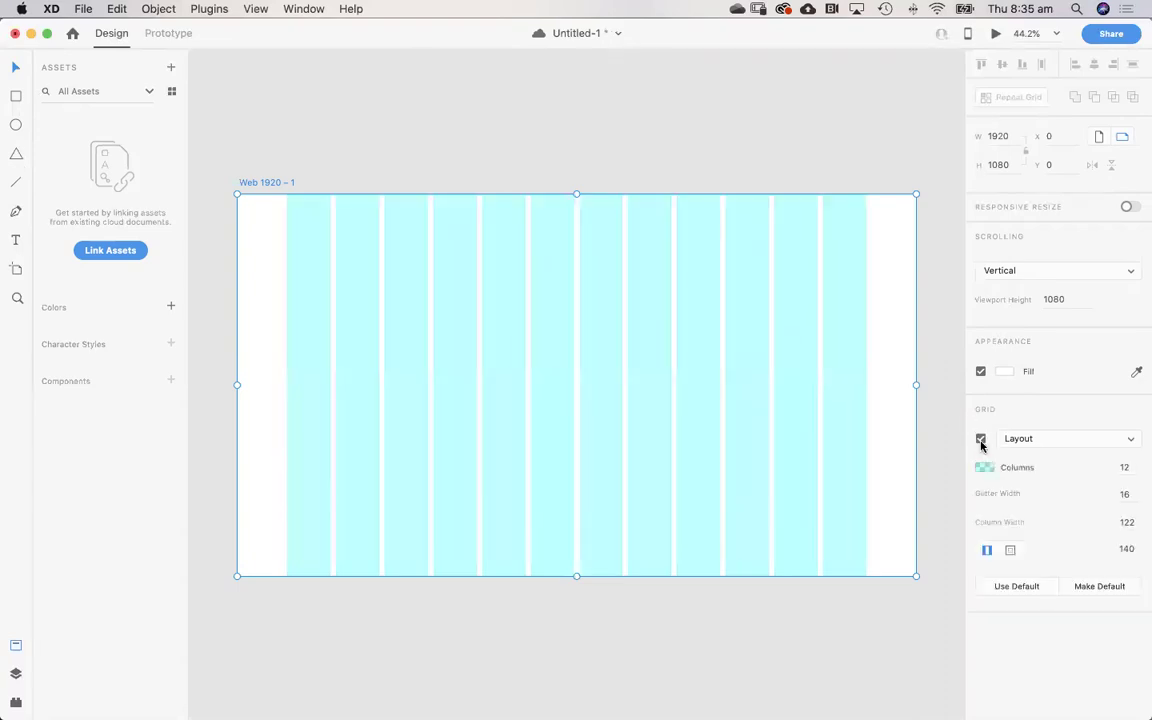
left_click(980, 440)
left_click(981, 440)
key("super+s")
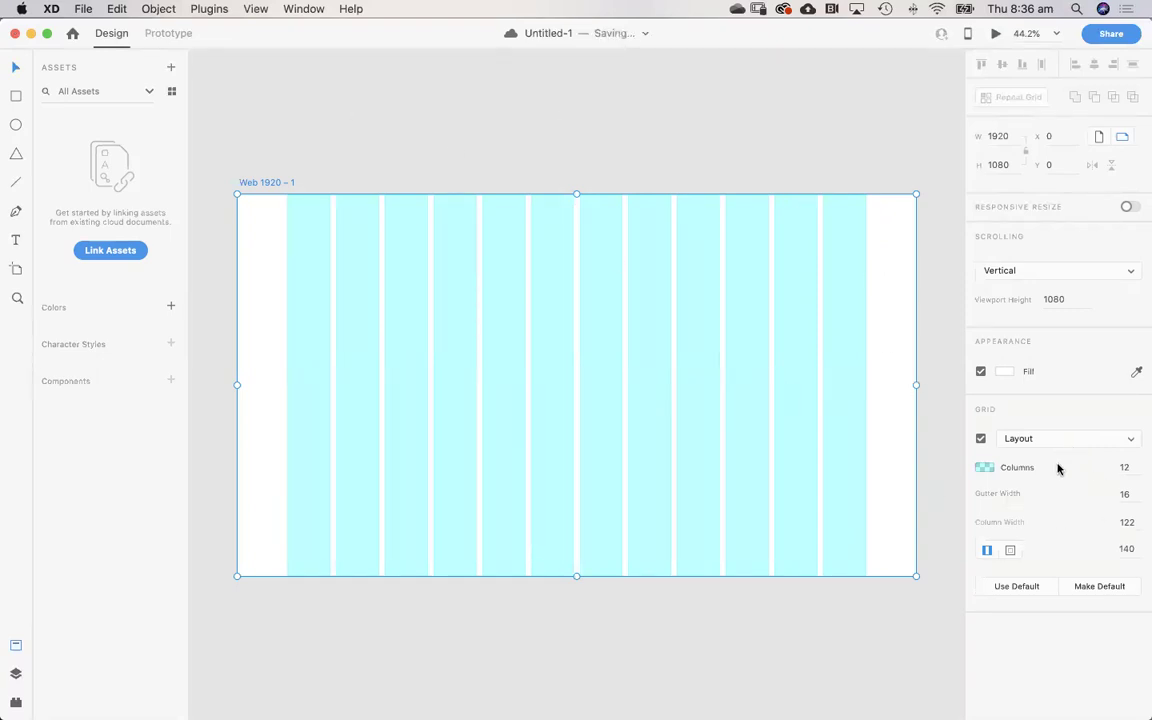
left_click(980, 439)
left_click(980, 440)
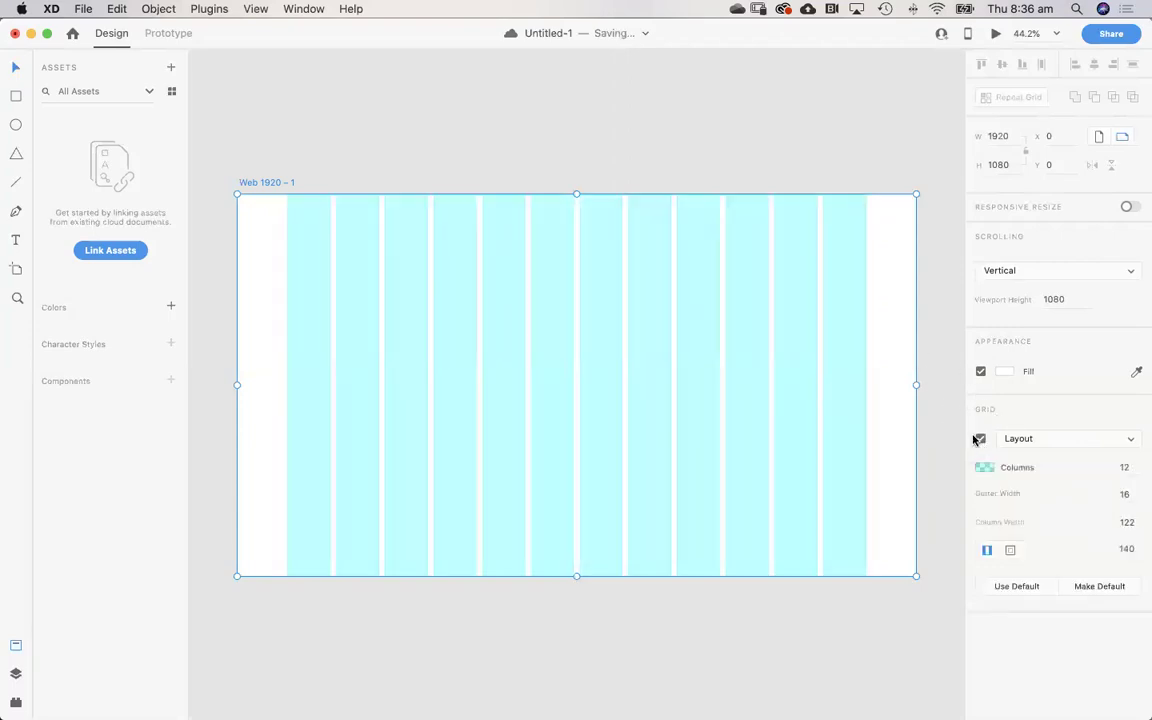
left_click(624, 120)
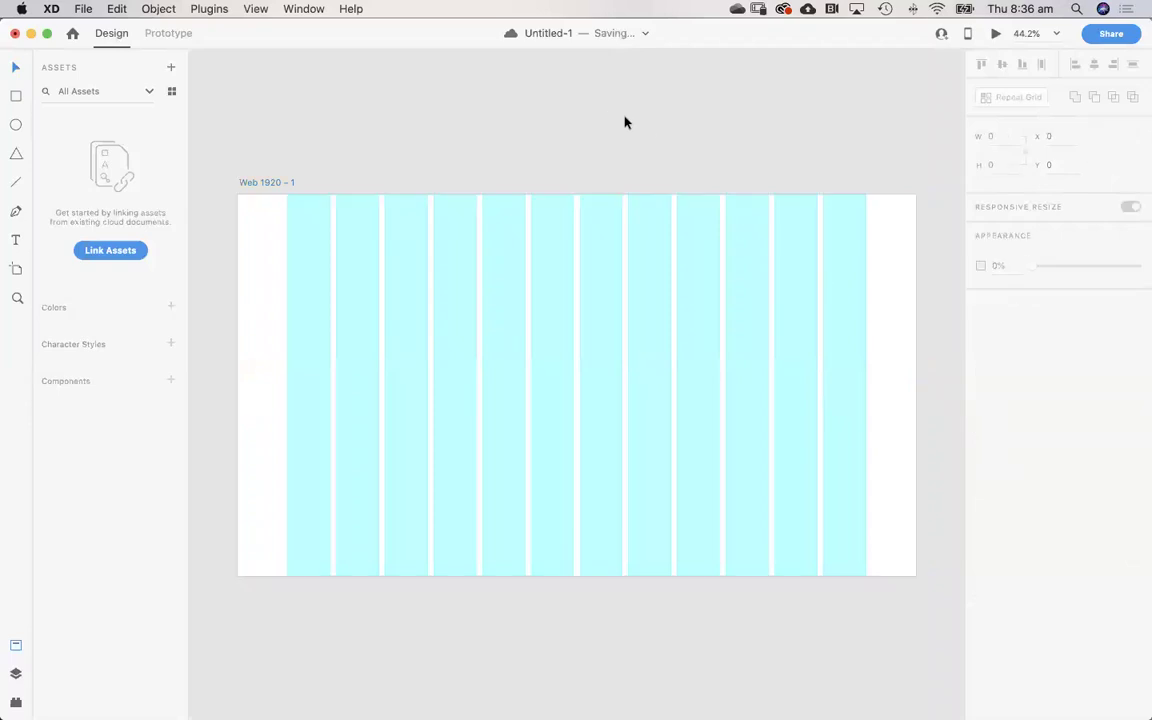
Draw a rectangle about 1920 × 505 across the artboard's full width and fill it with red #D50404
left_click(16, 95)
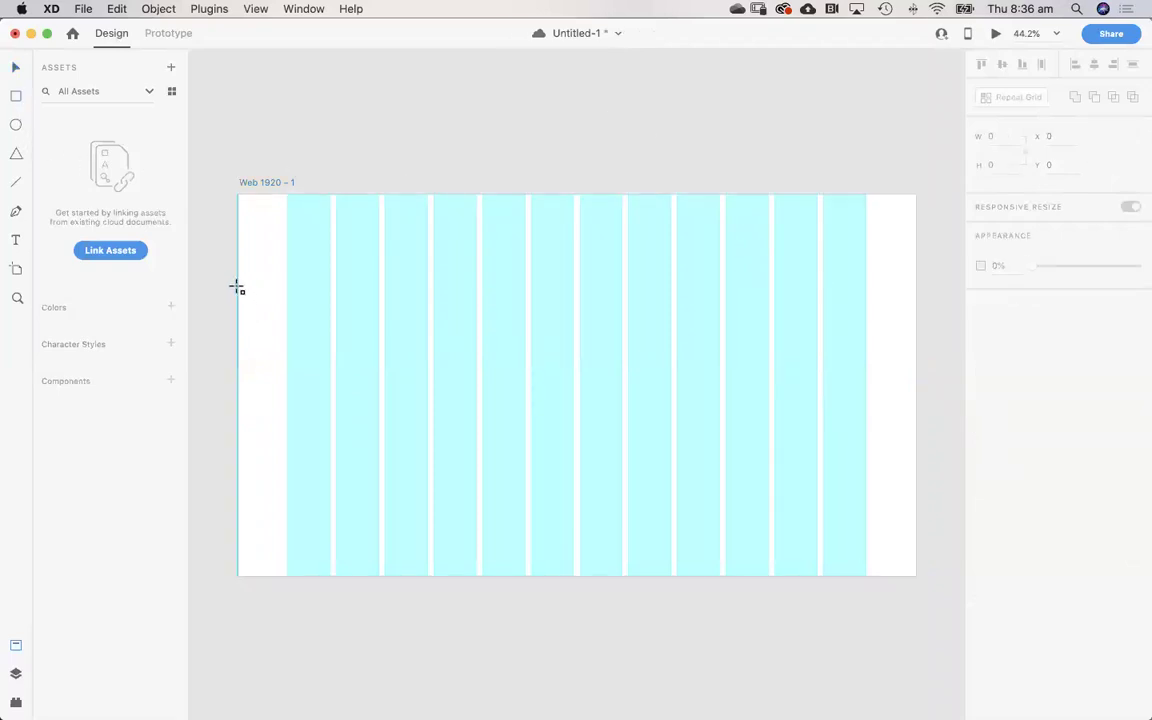
mouse_move(237, 287)
left_mouse_down()
mouse_move(776, 442)
mouse_move(866, 421)
mouse_move(915, 447)
mouse_move(920, 464)
left_mouse_up()
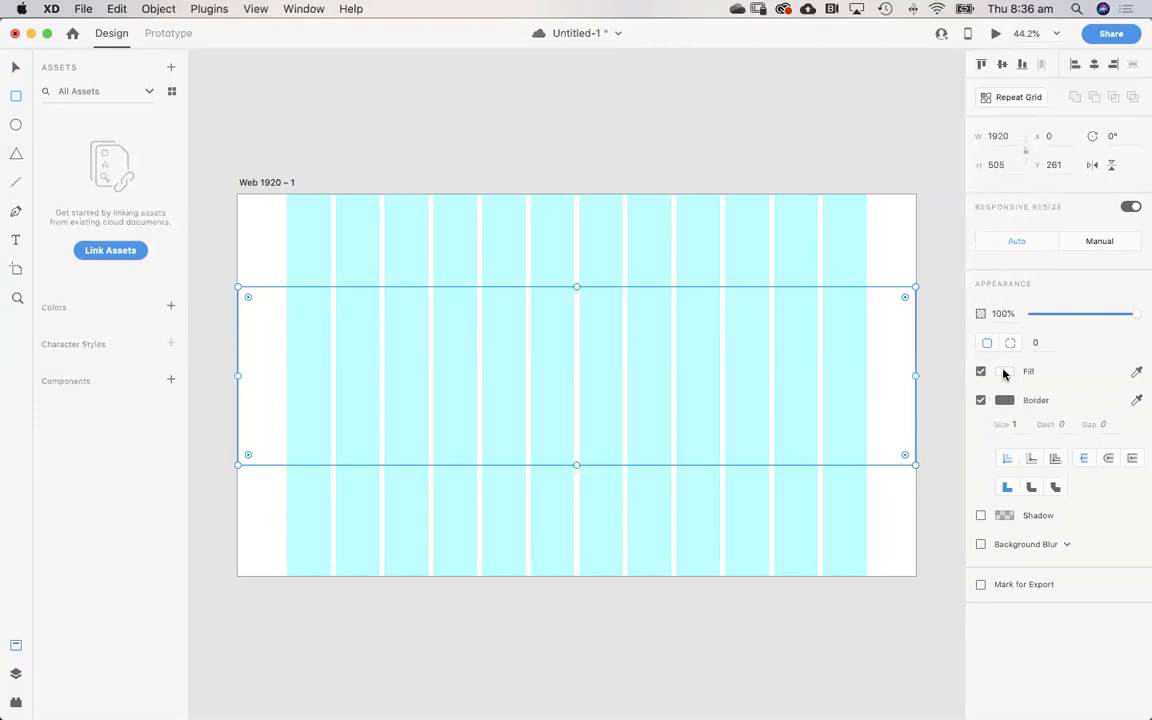
left_click(1004, 371)
left_click(909, 333)
left_click(935, 312)
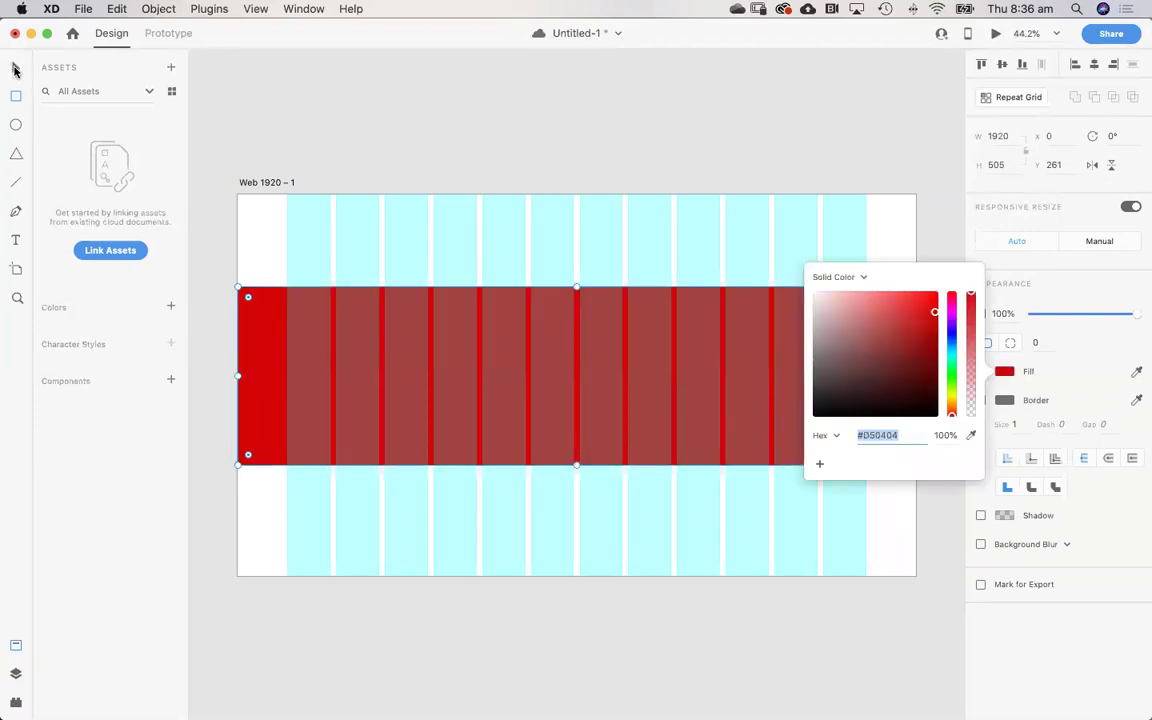
Move the red rectangle up to about Y 219, keeping it aligned with the artboard's sides
left_click(15, 66)
left_click(381, 183)
left_click(266, 311)
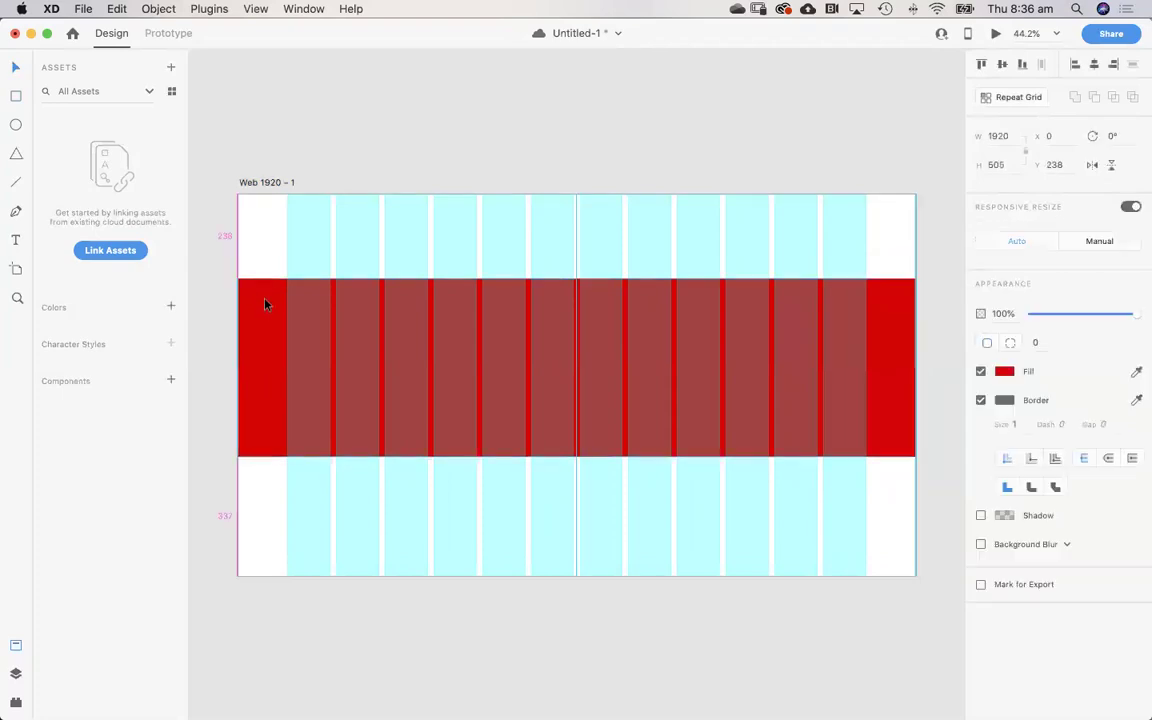
left_click_drag(265, 312, 268, 295)
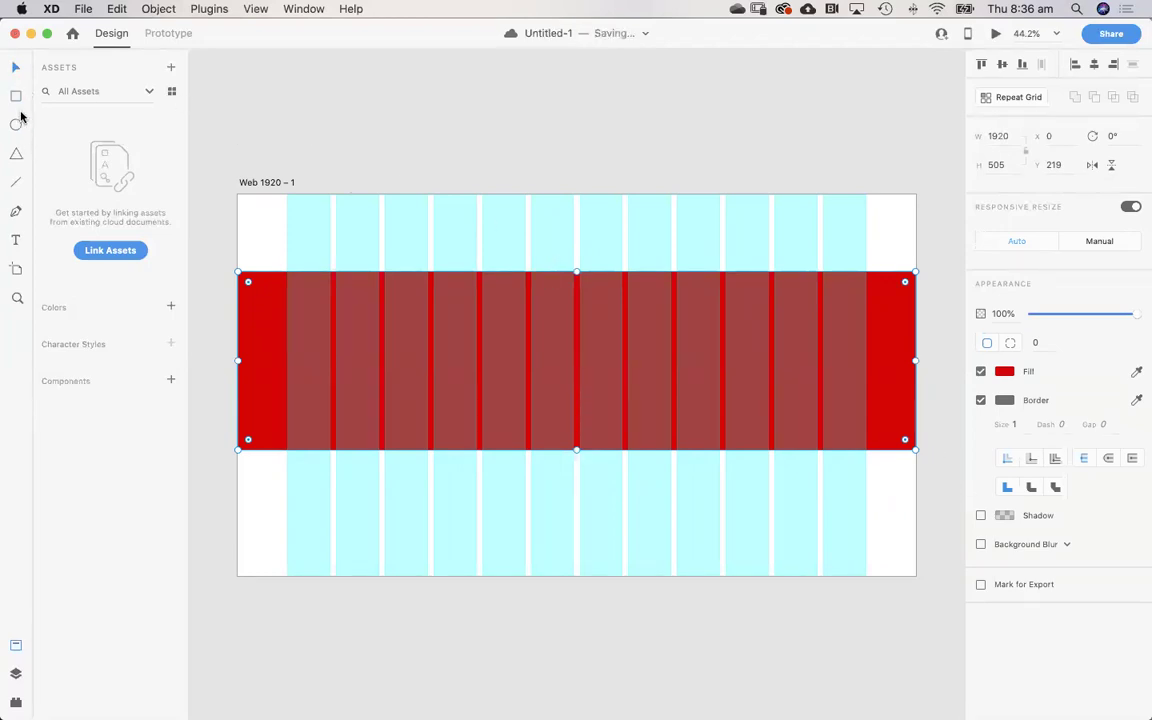
Add the text WELCOME above the red band, starting at the first grid column
left_click(15, 234)
left_click(284, 223)
type("WELCOM")
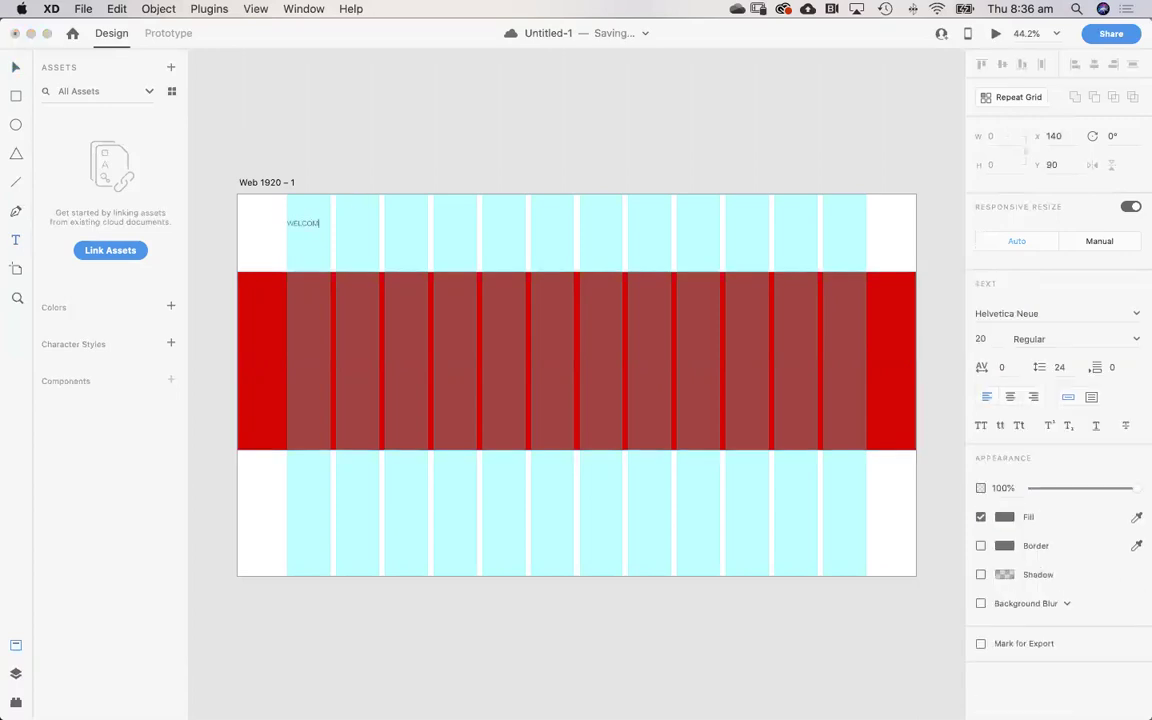
Enlarge the WELCOME text to size 63
double_click(300, 221)
key("super+shift+period")
key("super+shift+period")
key("super+shift+period")
key("super+shift+period")
key("super+shift+period")
key("super+shift+period")
key("super+shift+period")
key("super+shift+period")
key("super+shift+period")
key("super+shift+period")
key("super+shift+period")
key("super+shift+period")
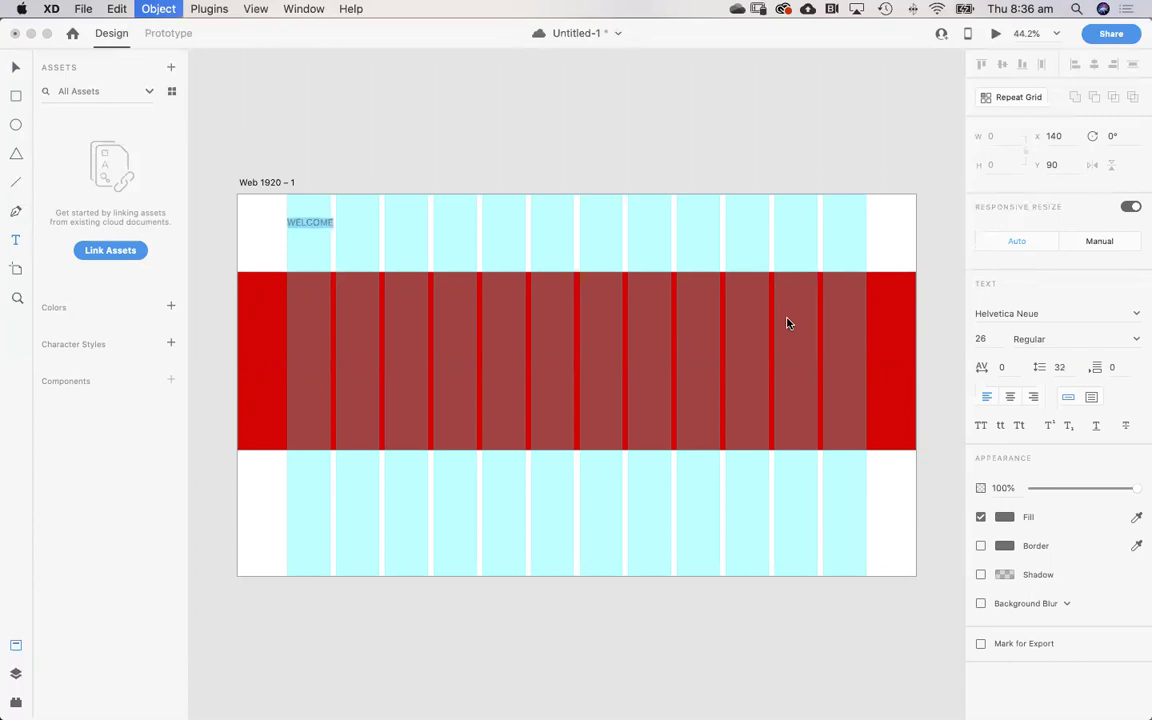
key("super+shift+period")
key("super+shift+period")
key("super+shift+period")
key("super+shift+period")
key("super+shift+period")
key("super+shift+period")
key("super+shift+period")
key("super+shift+period")
key("super+shift+period")
key("super+shift+period")
key("super+shift+period")
key("super+shift+period")
key("super+shift+period")
key("super+shift+period")
key("super+shift+period")
key("super+shift+period")
key("super+shift+period")
key("super+shift+period")
key("super+shift+period")
key("super+shift+period")
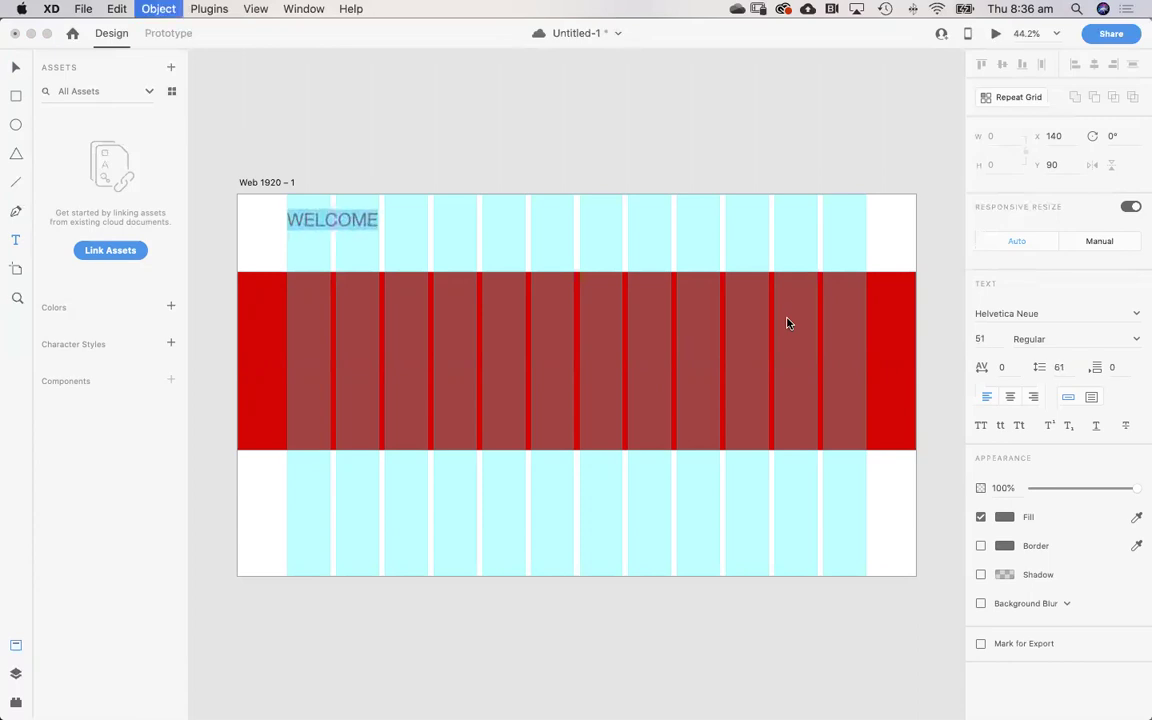
key("super+shift+period")
key("super+shift+period")
key("super+shift+period")
key("super+shift+period")
key("super+shift+period")
key("super+shift+period")
key("super+shift+period")
key("super+shift+period")
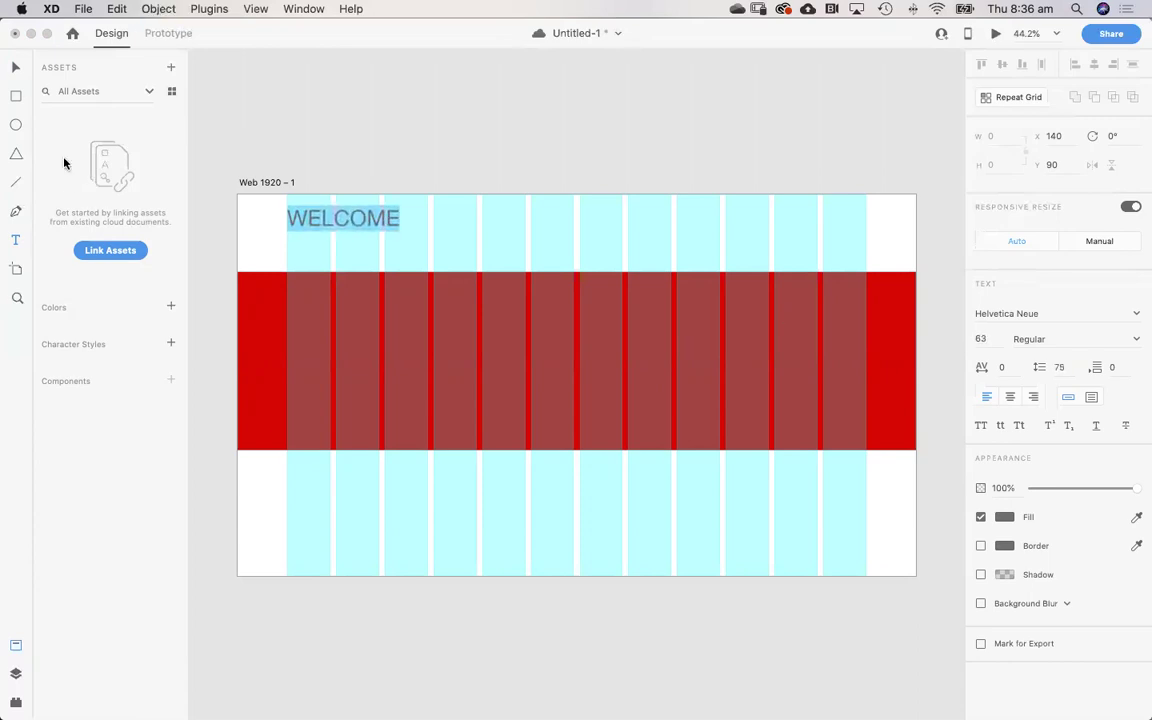
Move the WELCOME heading down to about Y 128, just above the red band
left_click(15, 69)
left_click_drag(332, 218, 335, 250)
left_click(355, 147)
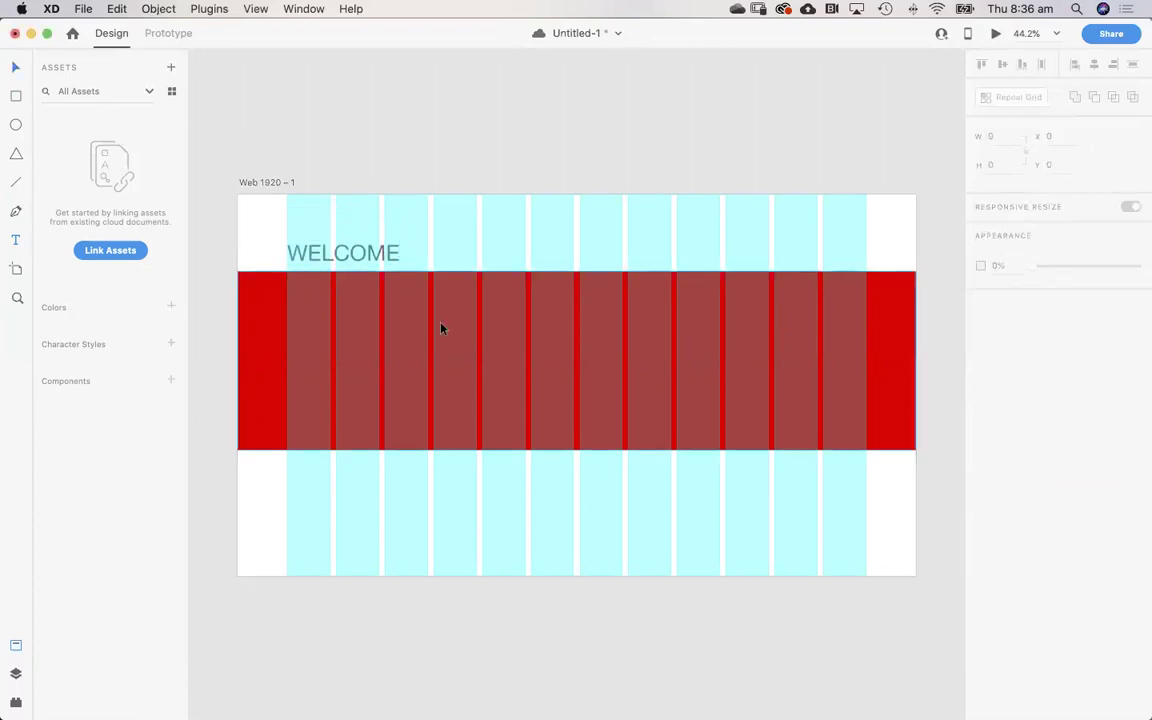
Duplicate the WELCOME heading below the red band and replace the copy's text with three lines of random capital letters as placeholder
left_click(345, 253)
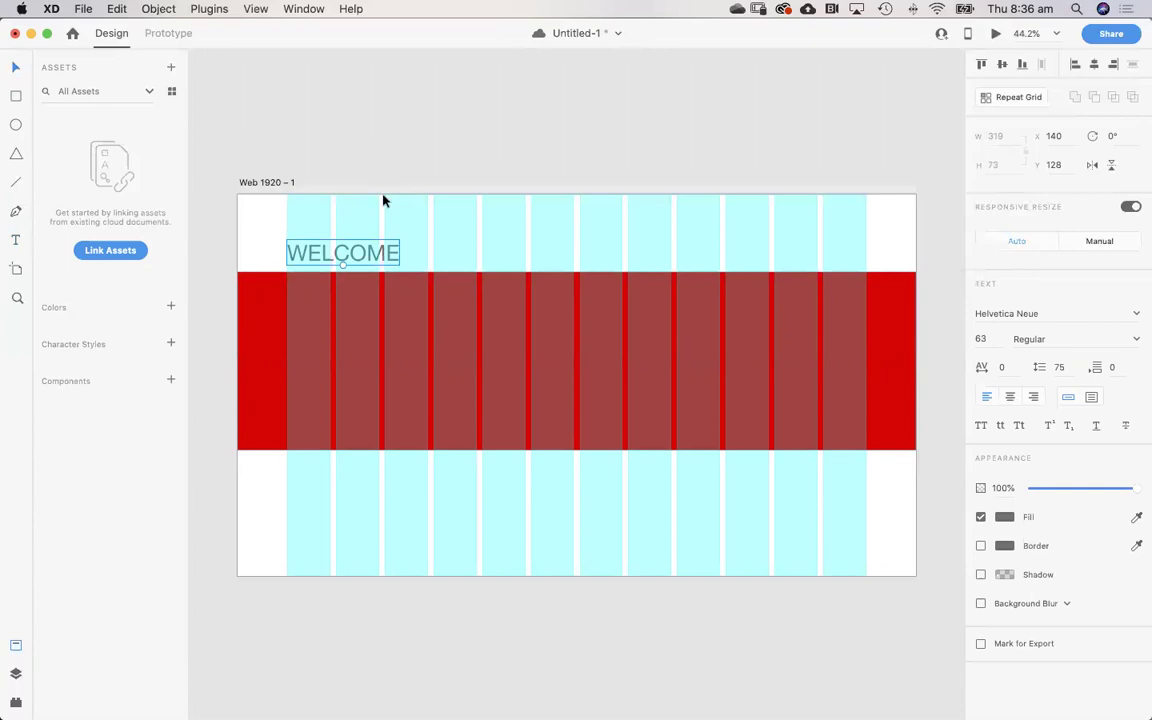
left_click_drag(357, 252, 376, 476)
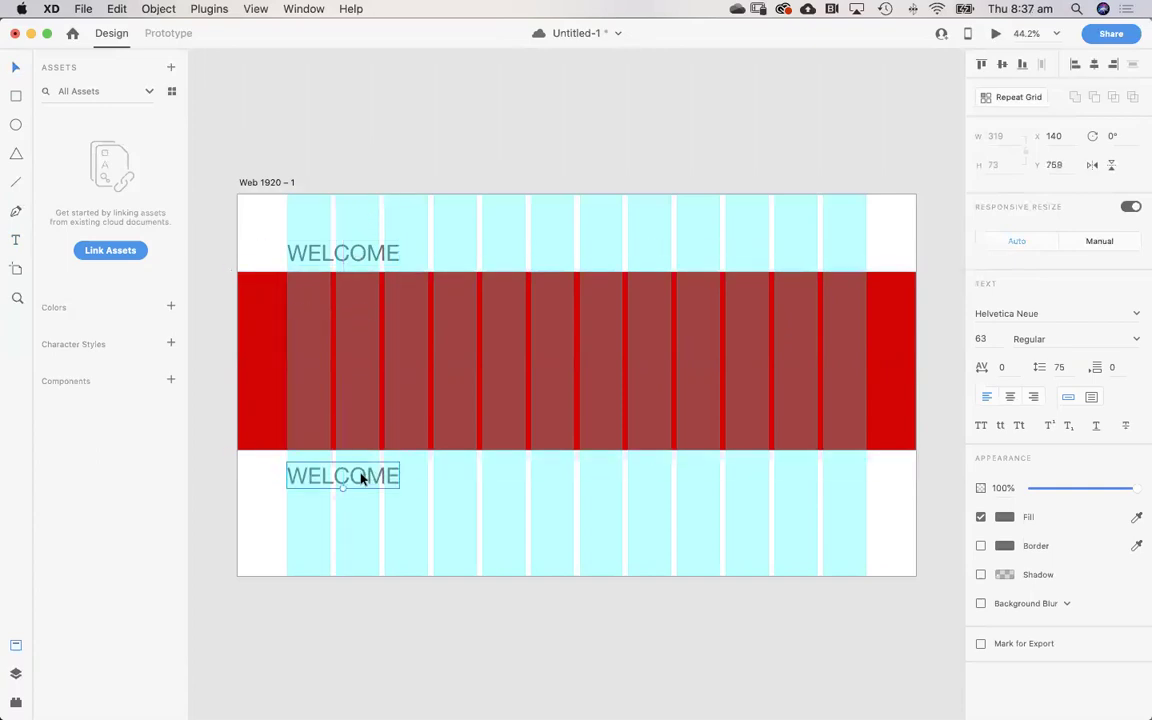
double_click(360, 472)
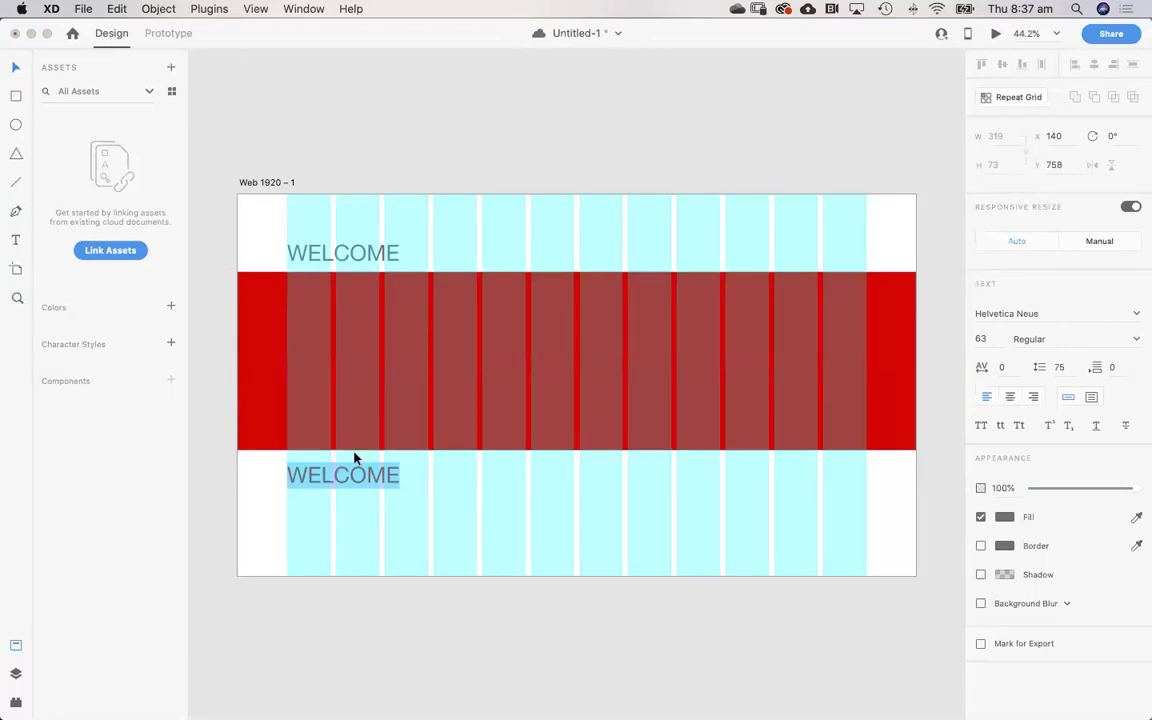
type("BVSBSBS SHS SHS SHJS S")
key("Return")
type("JSJSJS JS S SJSNS S \\KSNMS SS")
Reduce all of the placeholder text to size 38 and finish editing it
key("super+a")
key("super+shift+comma")
key("super+shift+comma")
key("super+shift+comma")
key("super+shift+comma")
key("super+shift+comma")
key("super+shift+comma")
key("super+shift+comma")
key("super+shift+comma")
key("super+shift+comma")
key("super+shift+comma")
key("super+shift+comma")
key("super+shift+comma")
key("super+shift+comma")
key("super+shift+comma")
key("super+shift+comma")
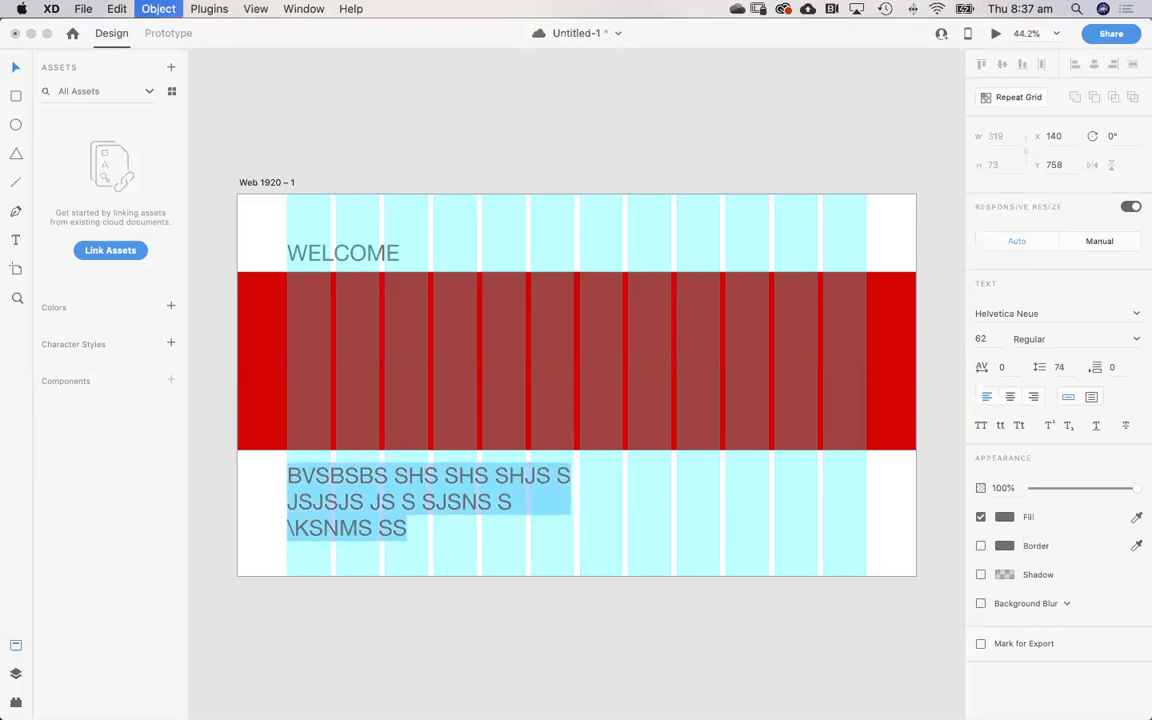
key("super+shift+comma")
key("super+shift+comma")
key("super+shift+comma")
key("super+shift+comma")
key("super+shift+comma")
key("super+shift+comma")
key("super+shift+comma")
key("super+shift+comma")
key("super+shift+comma")
key("super+shift+comma")
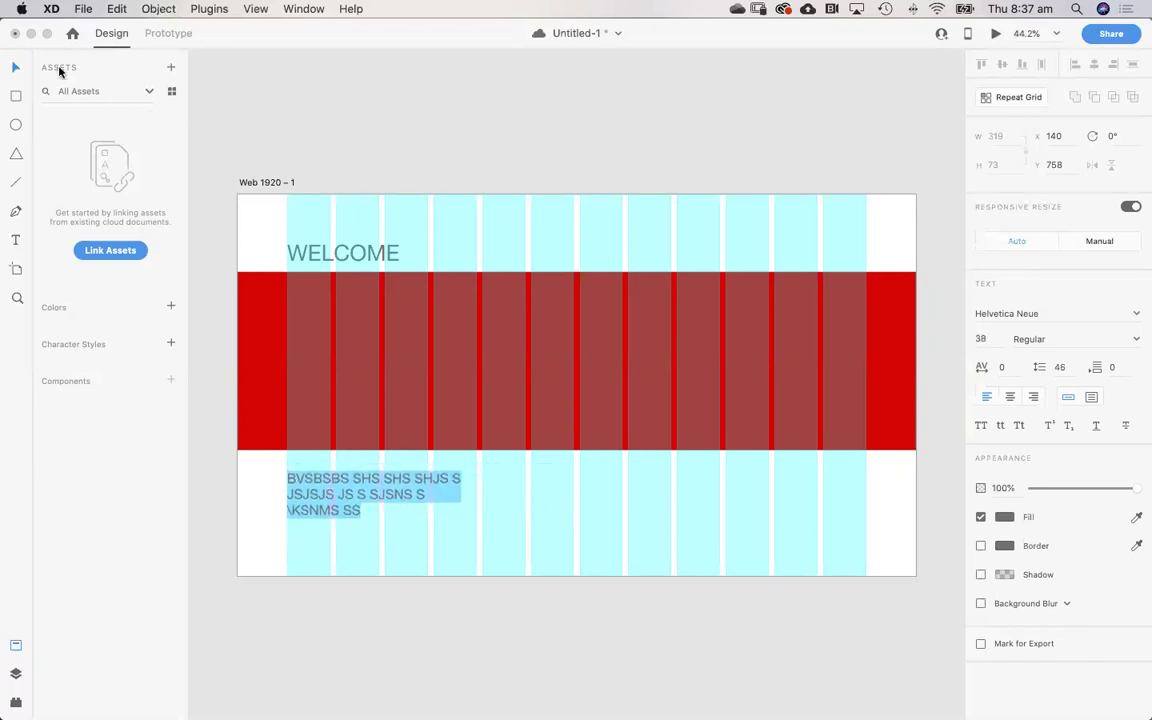
key("Escape")
key("Escape")
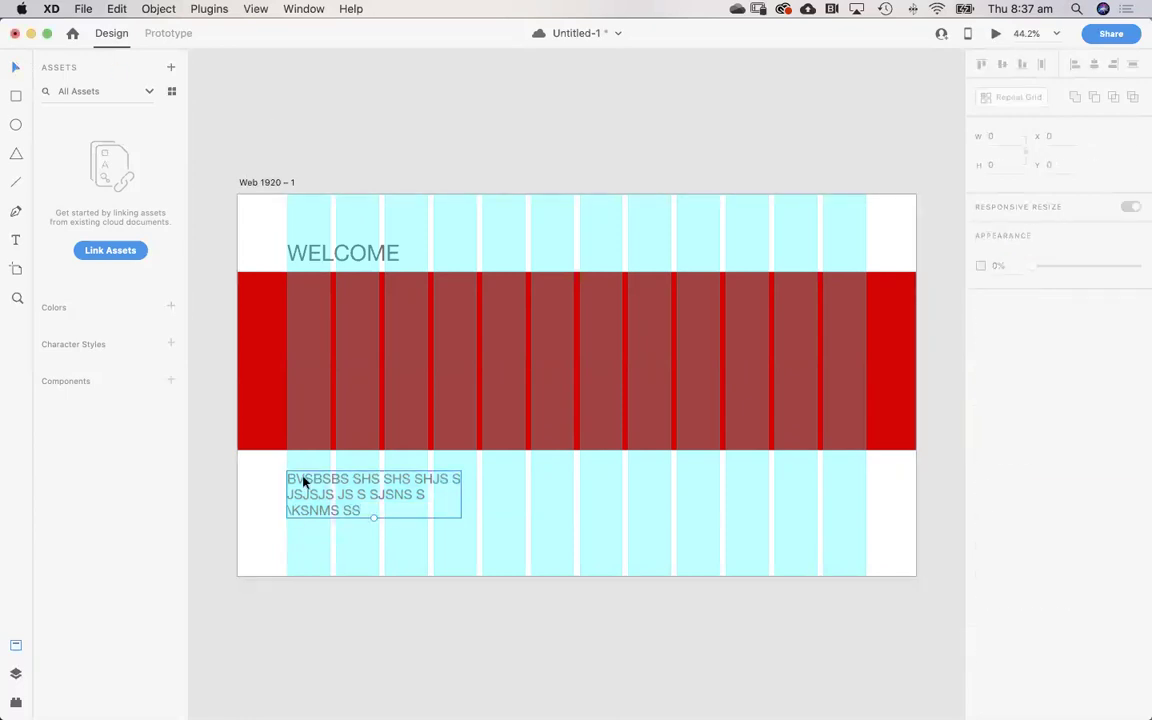
Move the placeholder text up slightly towards the red band and save the document
left_click_drag(300, 478, 302, 468)
left_click(370, 91)
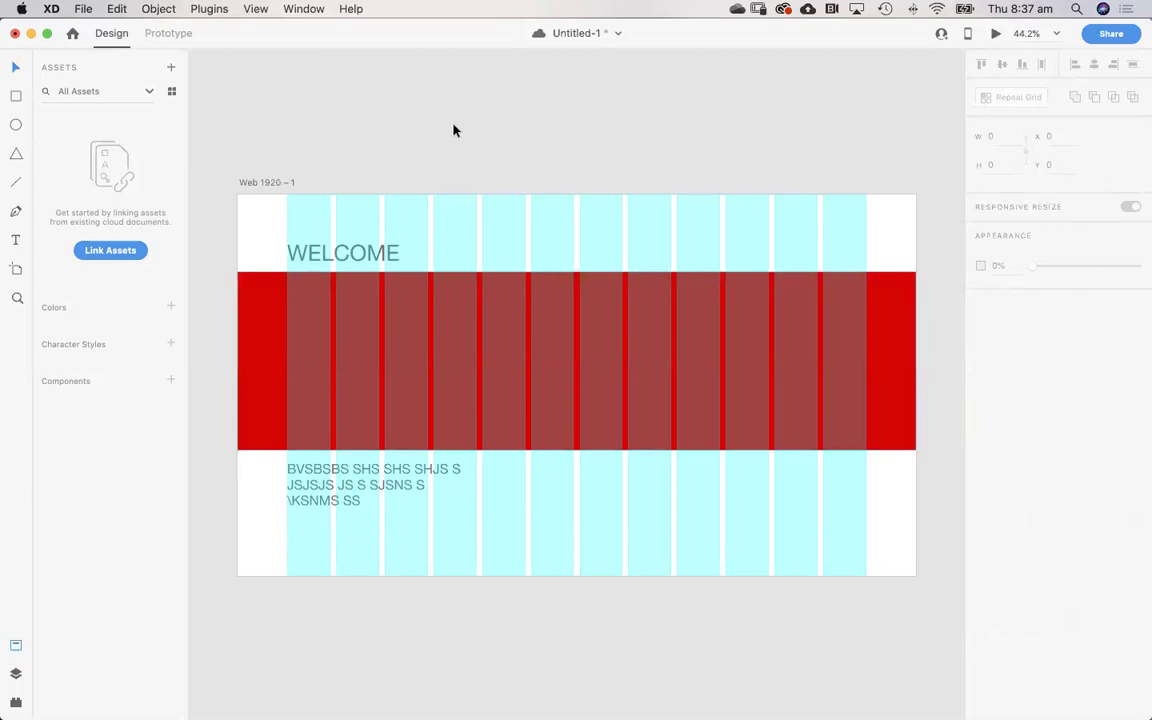
key("super+s")
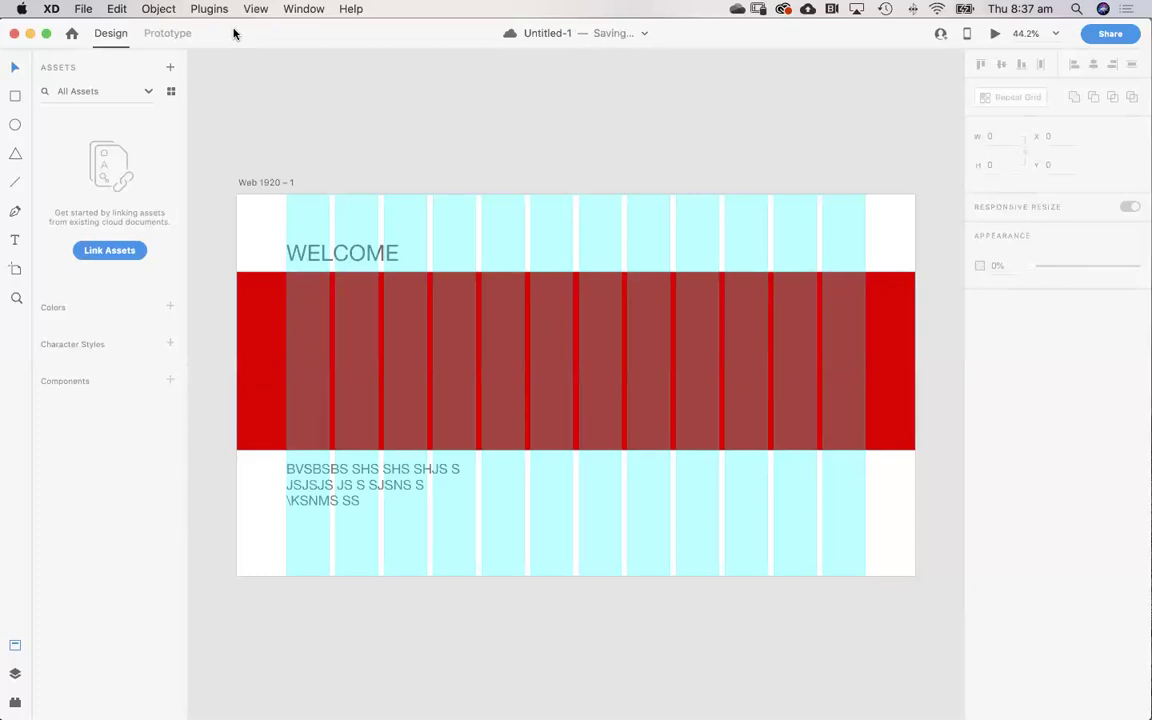
Uncover the desktop, open the Mobile app_Food folder and open Mobile app art.ai in Illustrator
left_click_drag(234, 38, 312, 42)
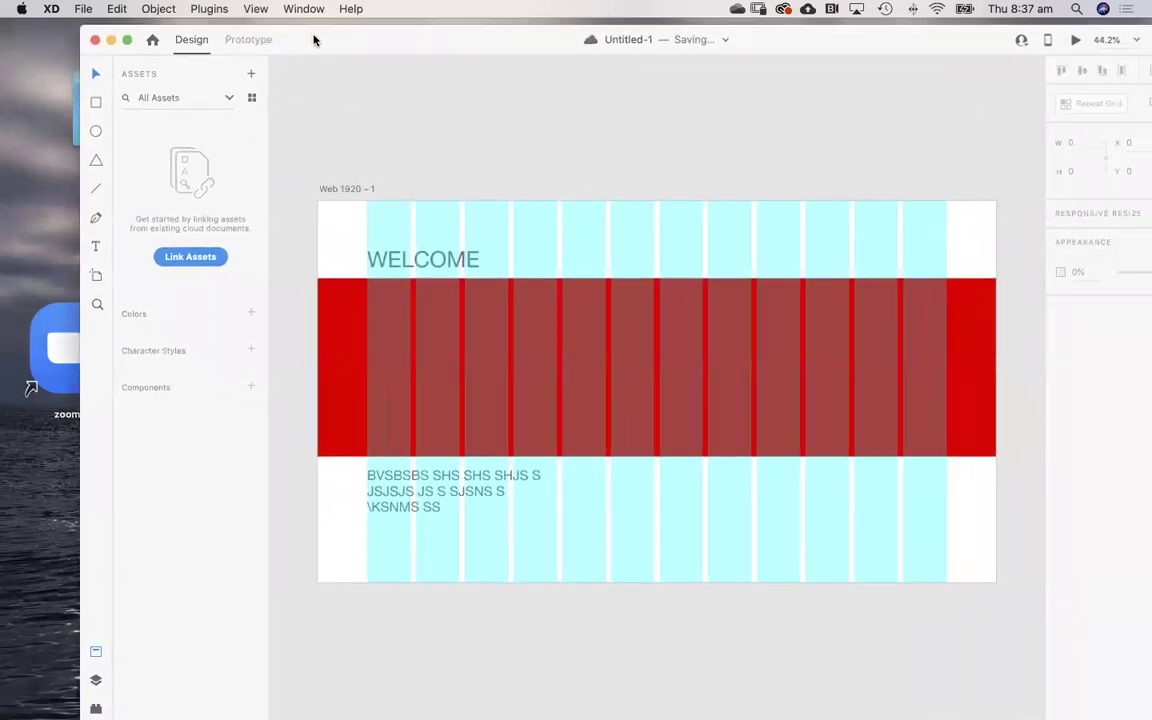
left_click(53, 134)
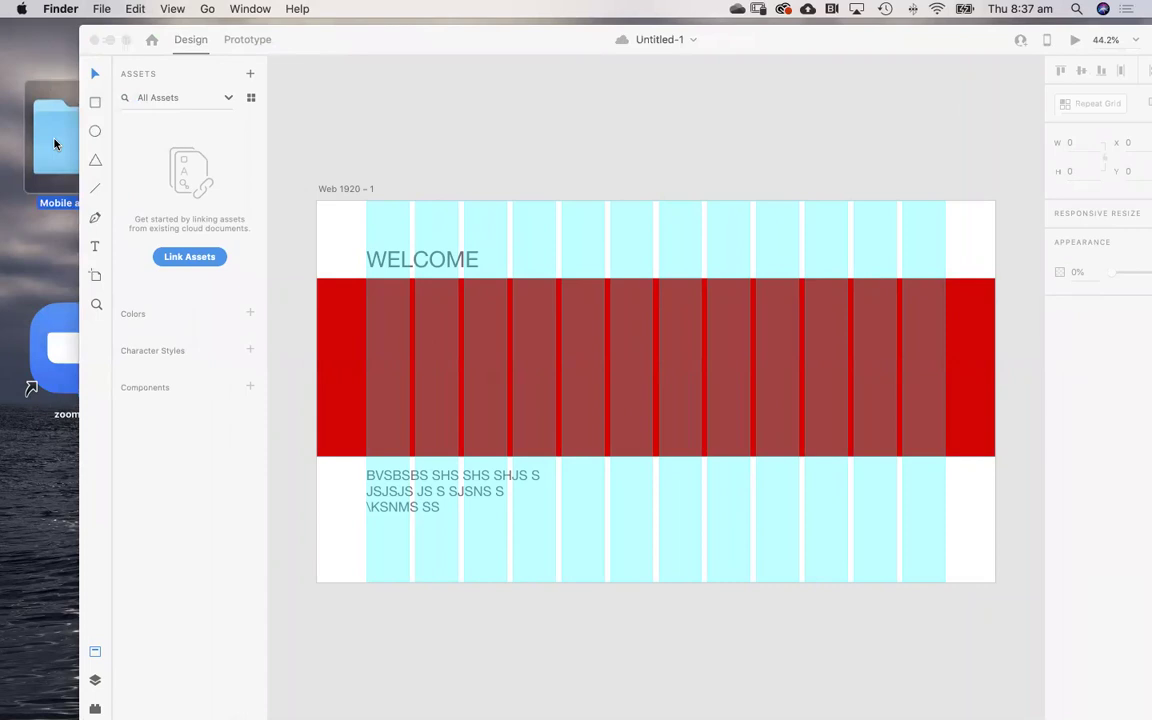
double_click(56, 141)
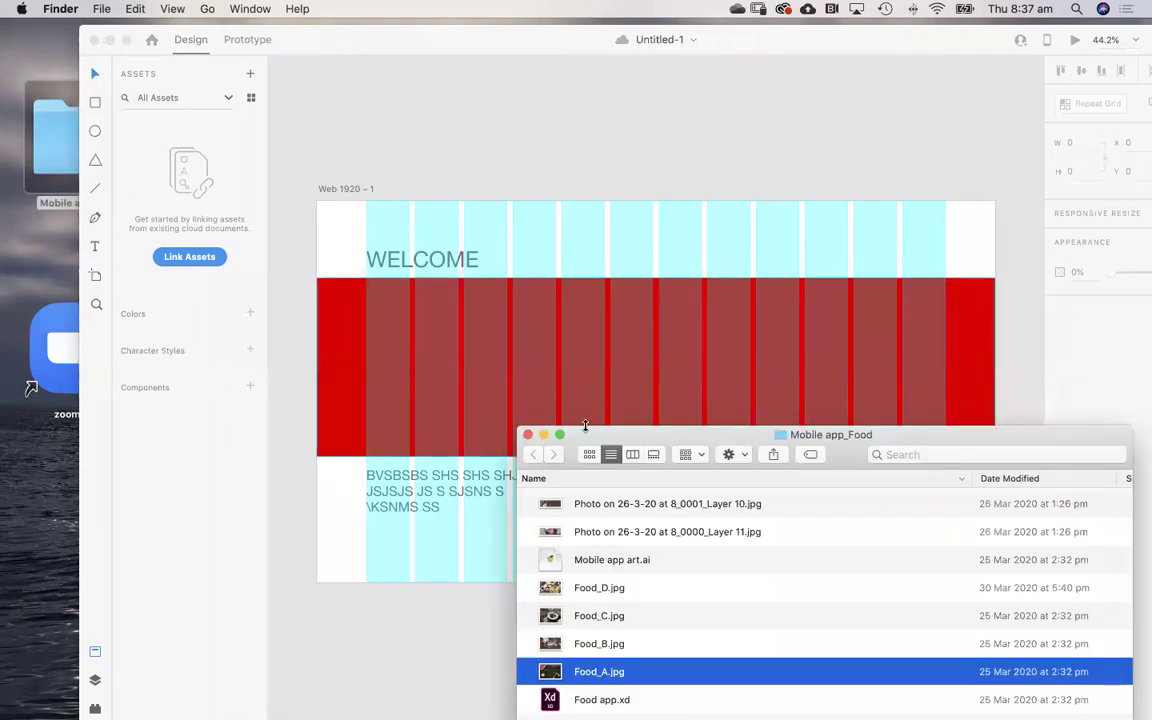
left_click_drag(587, 428, 607, 147)
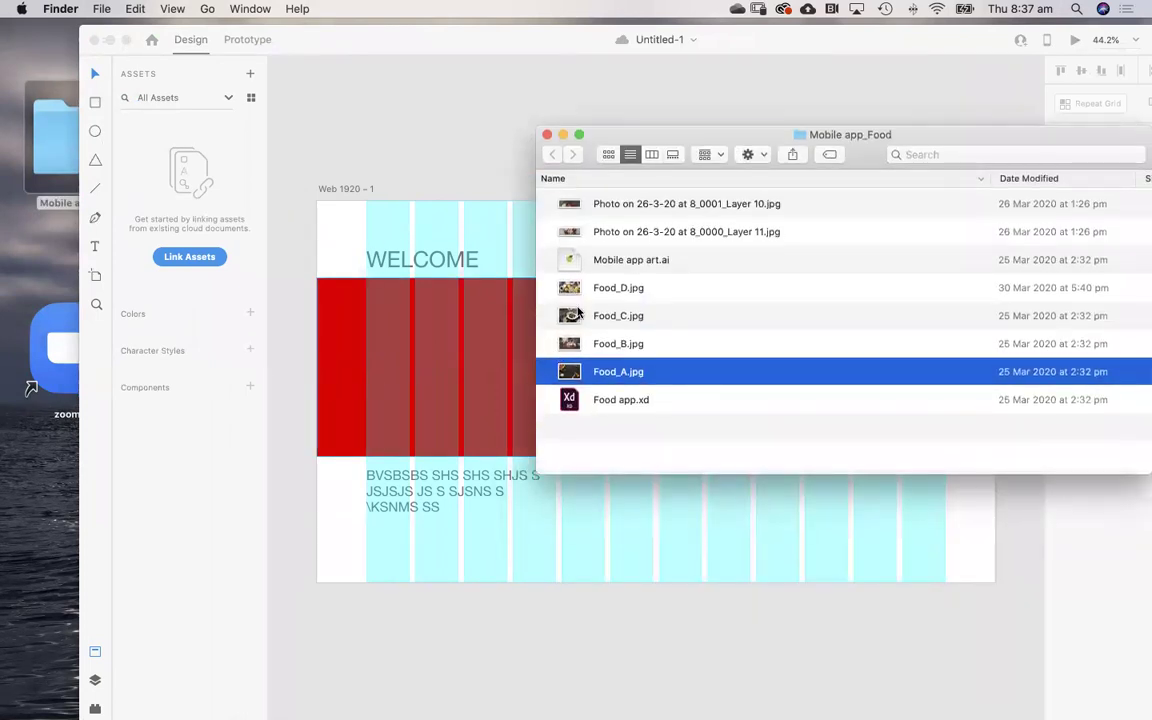
double_click(568, 260)
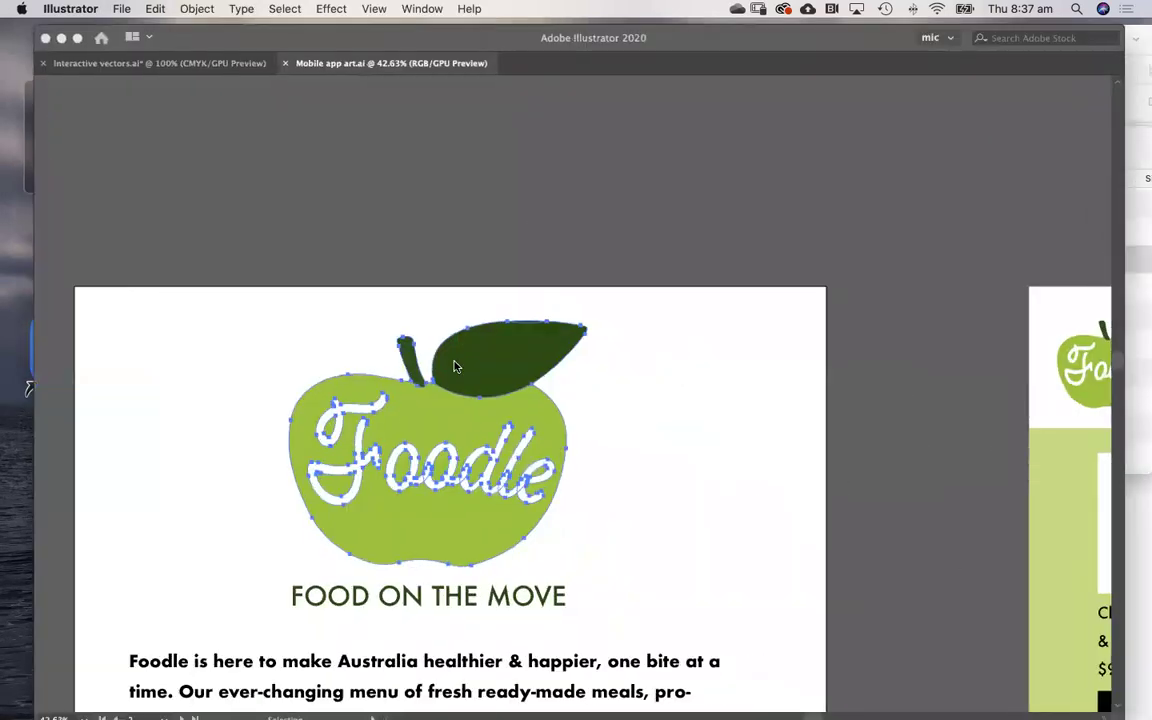
Select and copy the whole Foodle apple logo, then minimise the Illustrator window
key("a")
left_click_drag(262, 284, 625, 495)
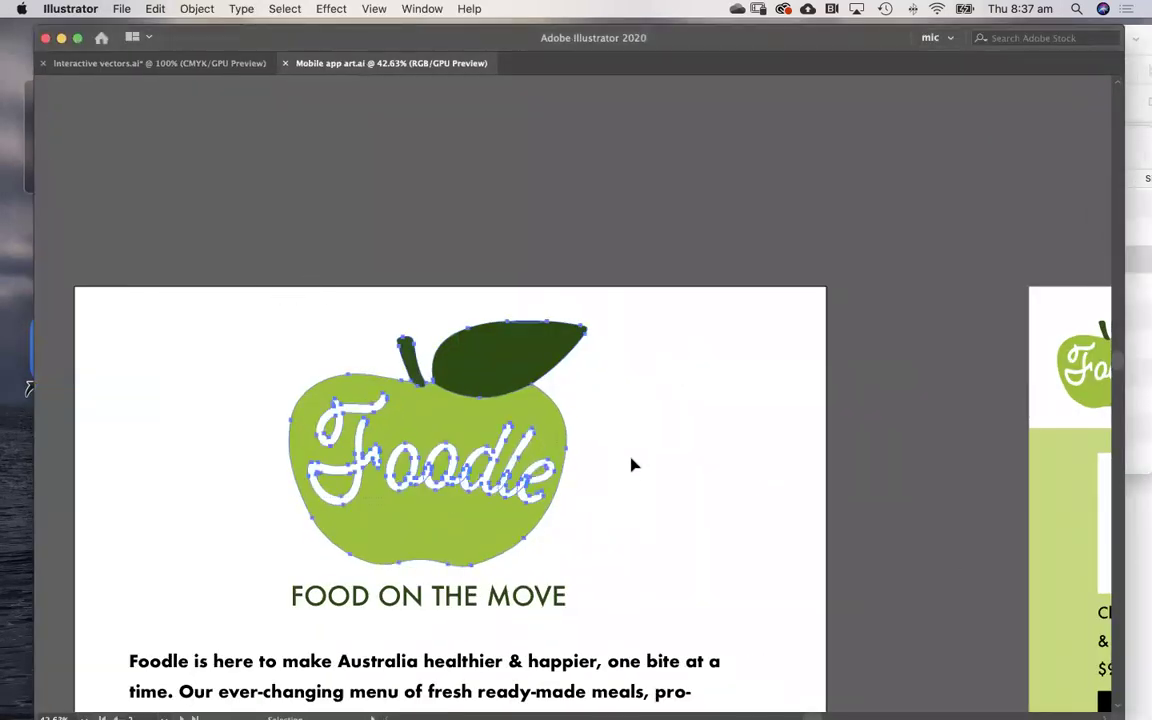
key("v")
left_click(61, 38)
Switch to Adobe XD, paste the Foodle logo and move it to about X 1321, Y 128, overlapping the red band's upper edge
left_click(434, 277)
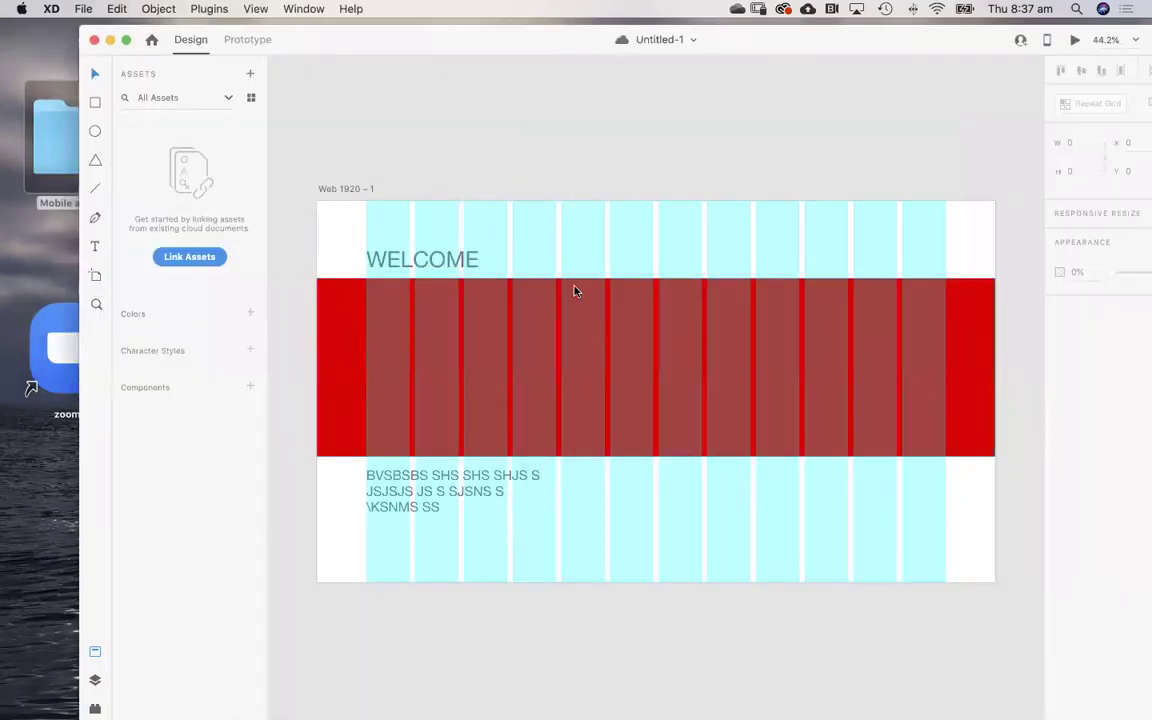
key("super+v")
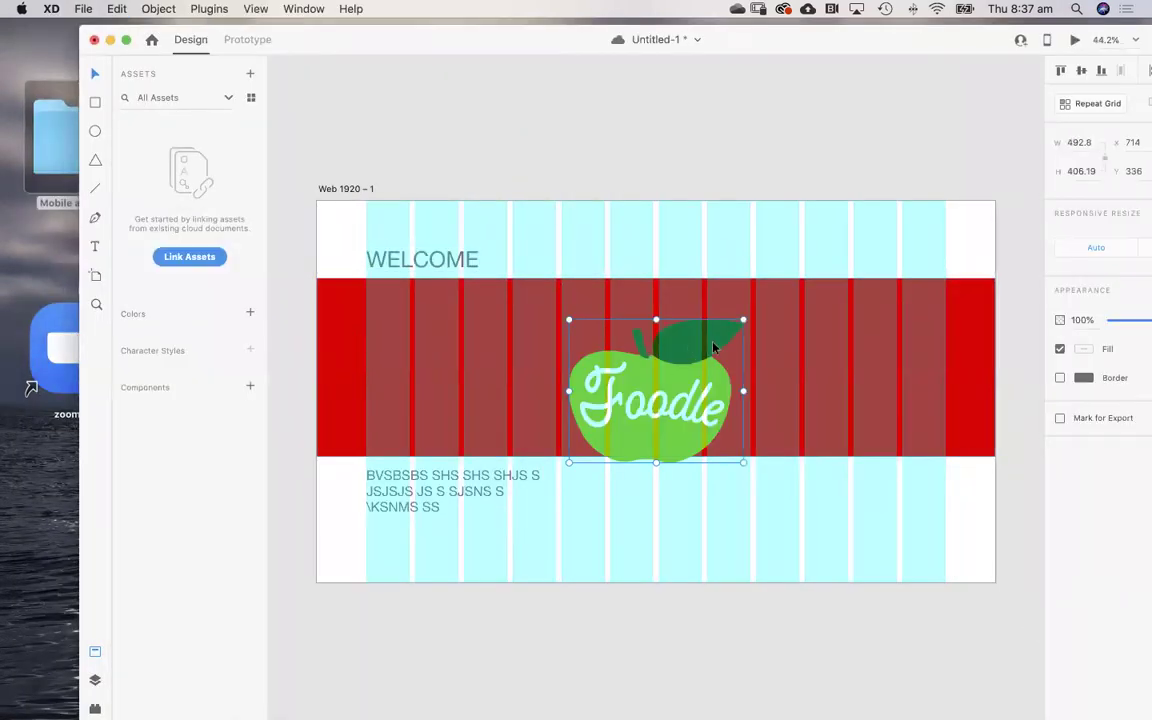
left_click_drag(743, 337, 909, 298)
left_click_drag(923, 268, 926, 266)
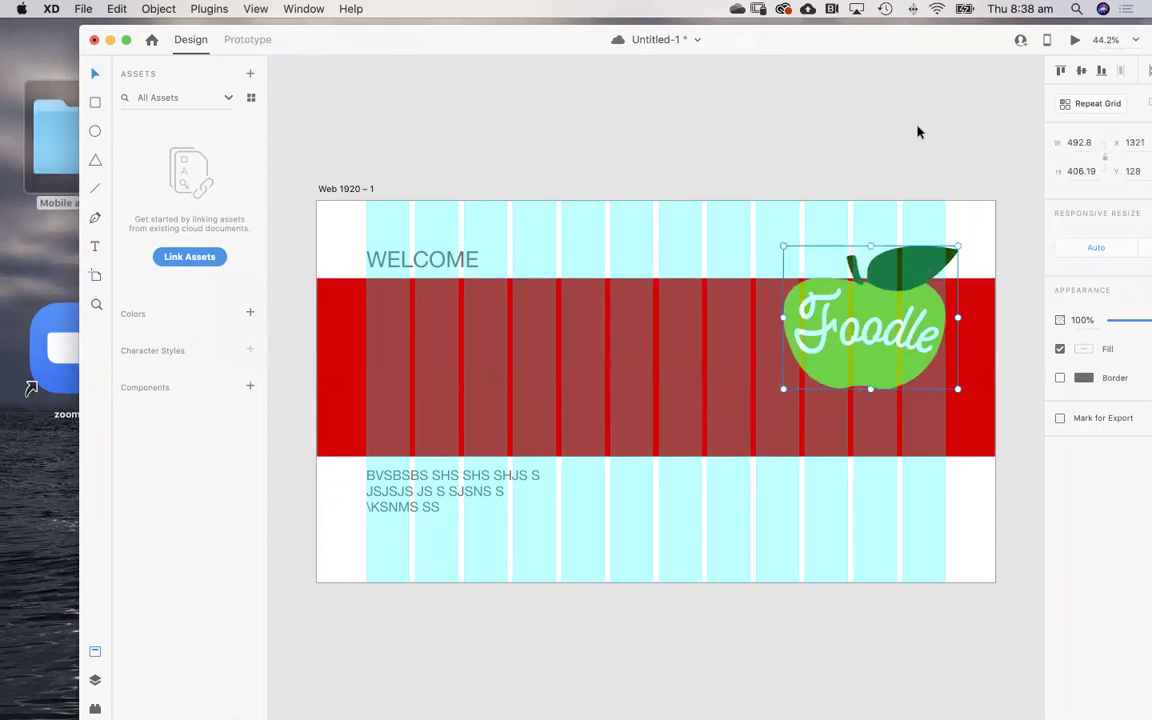
left_click(847, 127)
Switch to Photoshop and copy the monstera leaf on Layer 3 of the Pattern offset document, selecting the whole canvas
left_click_drag(468, 41, 386, 59)
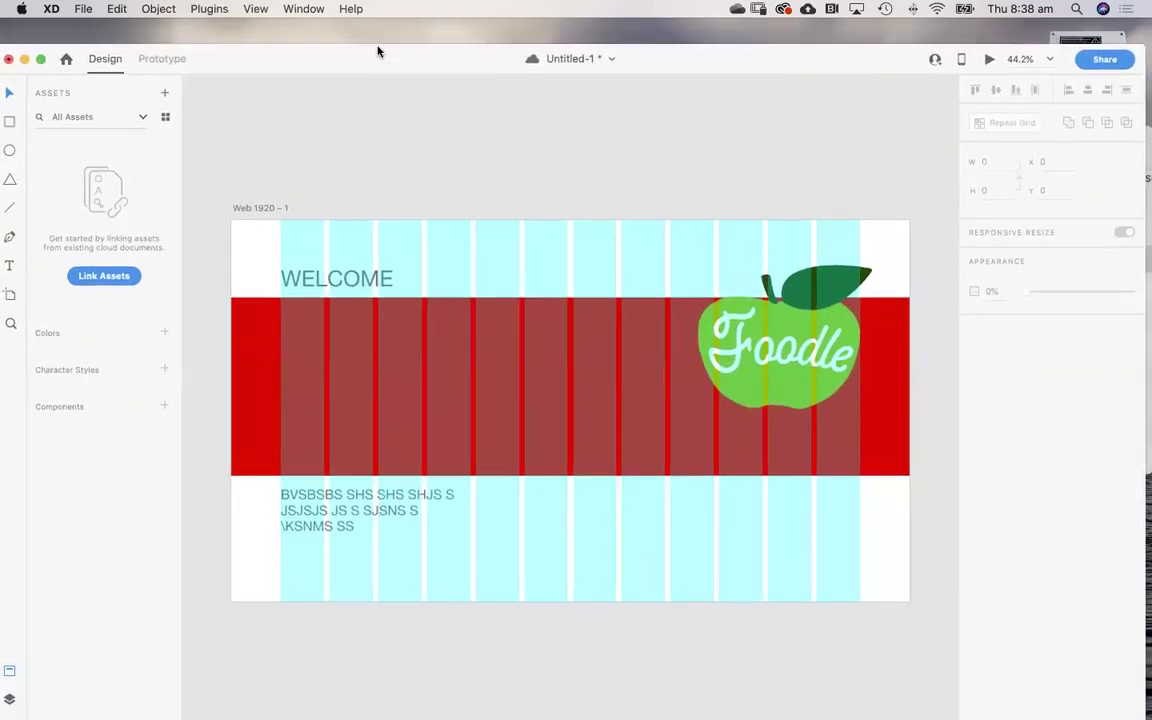
mouse_move(720, 700)
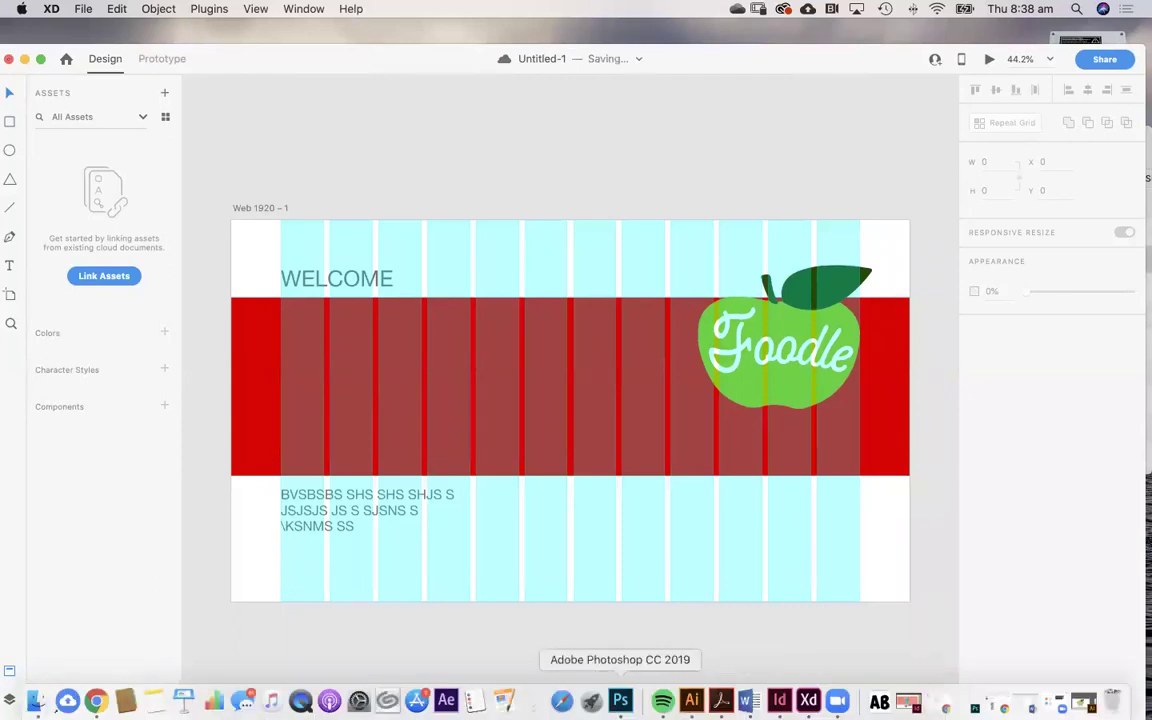
left_click(620, 700)
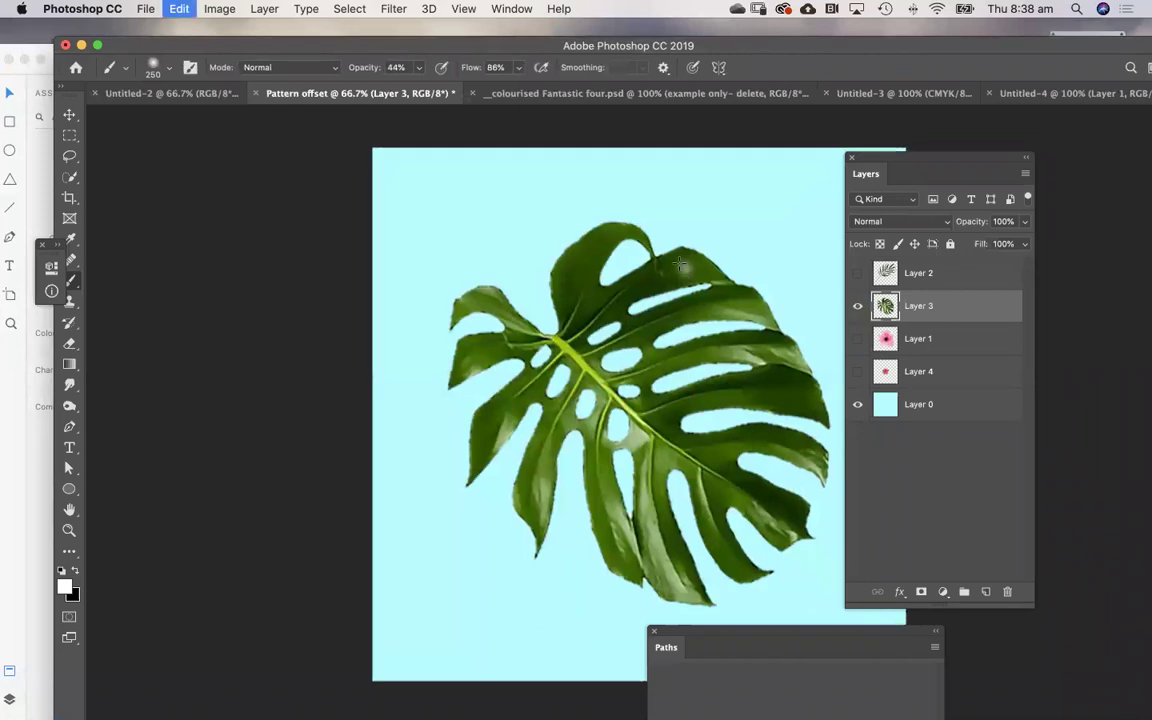
key("v")
mouse_move(666, 276)
left_mouse_down()
mouse_move(658, 240)
mouse_move(663, 278)
mouse_move(675, 268)
left_mouse_up()
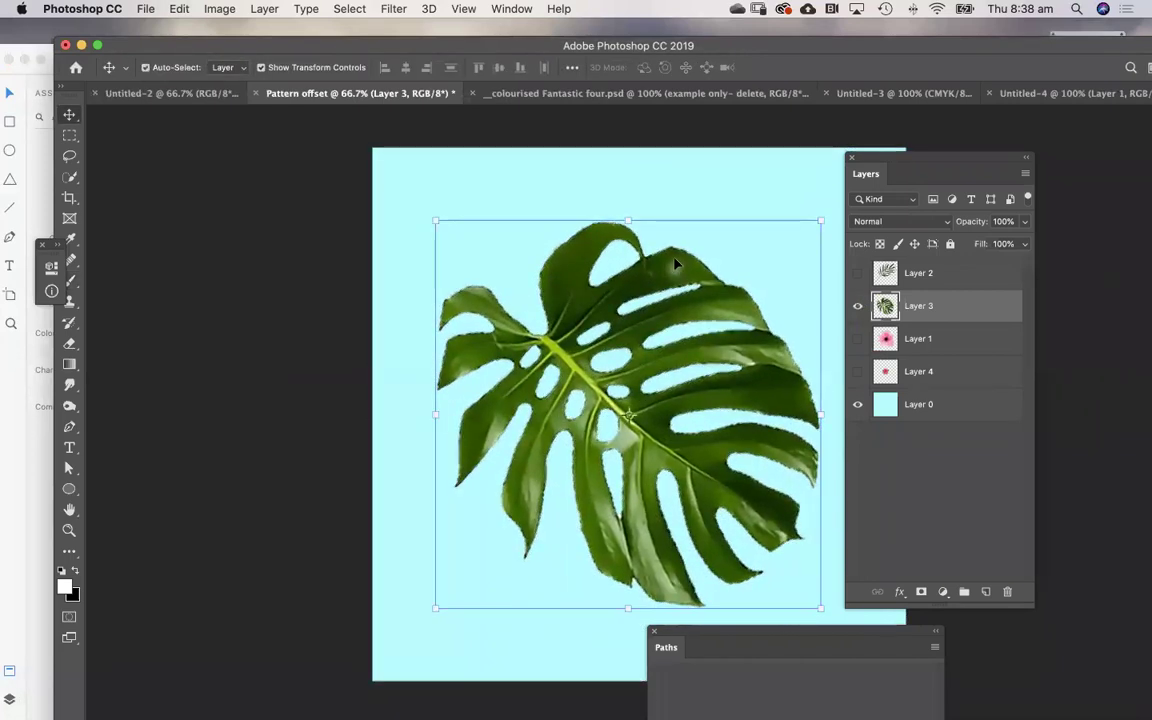
key("super+a")
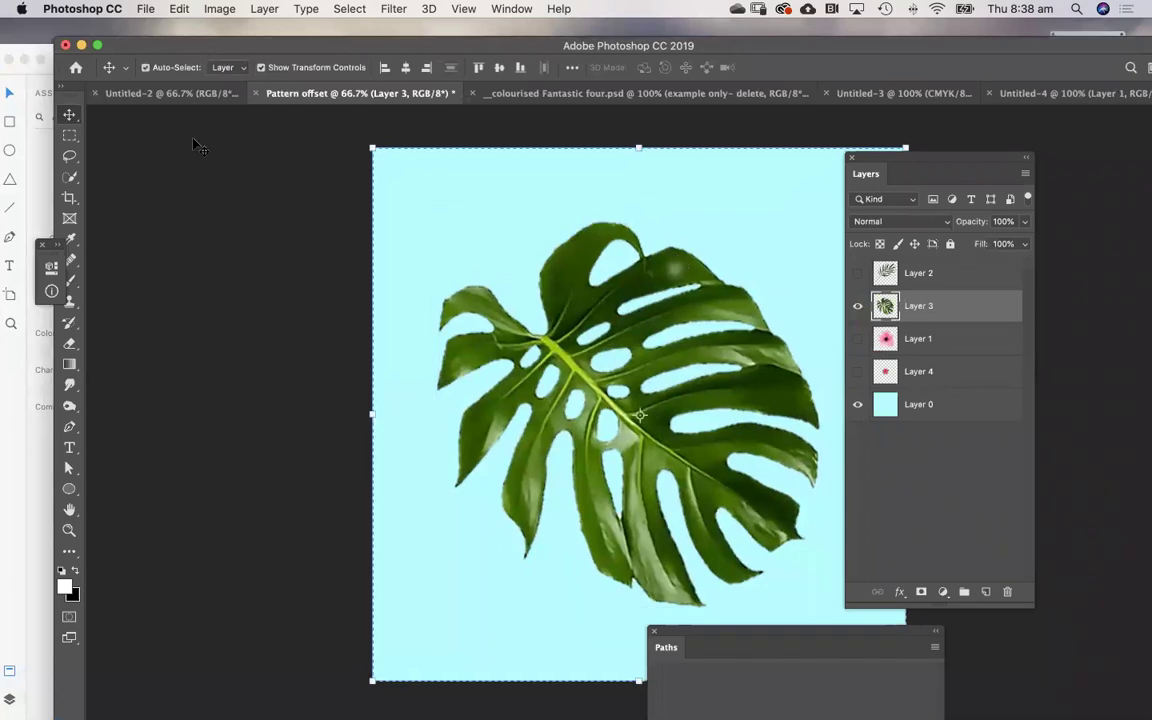
key("super")
Return to Adobe XD, paste the leaf and scale it to about 708 × 713 px, overlapping the red band's lower edge
key("super+Tab")
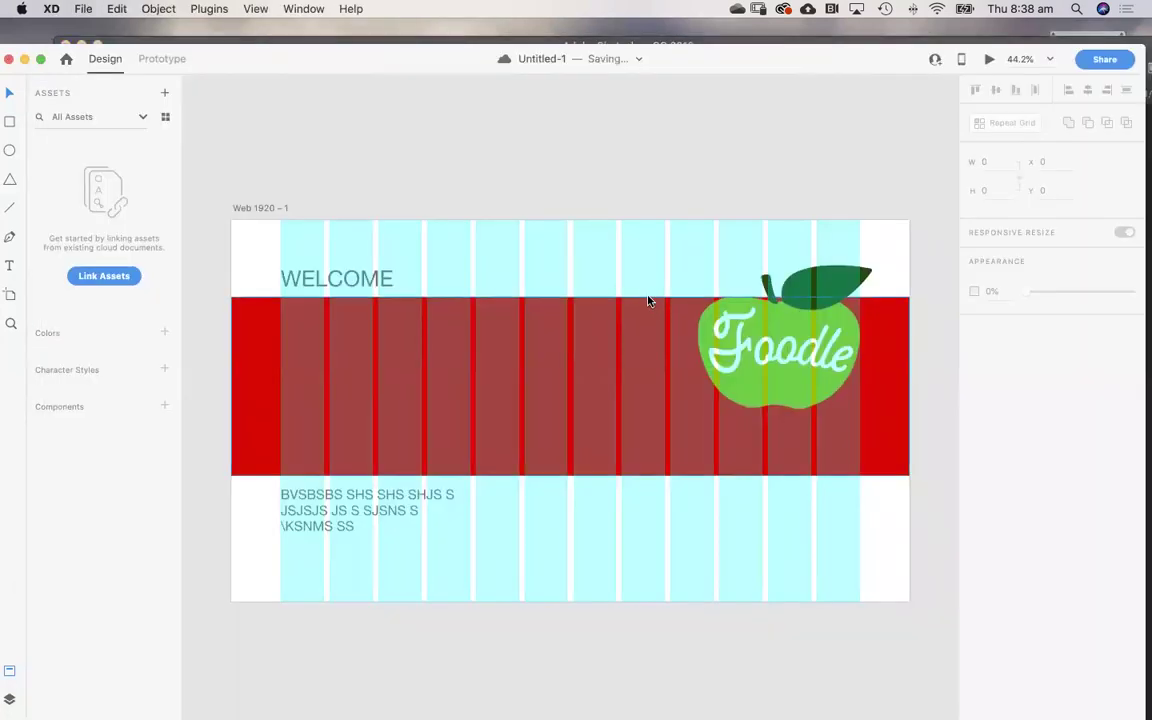
key("super+v")
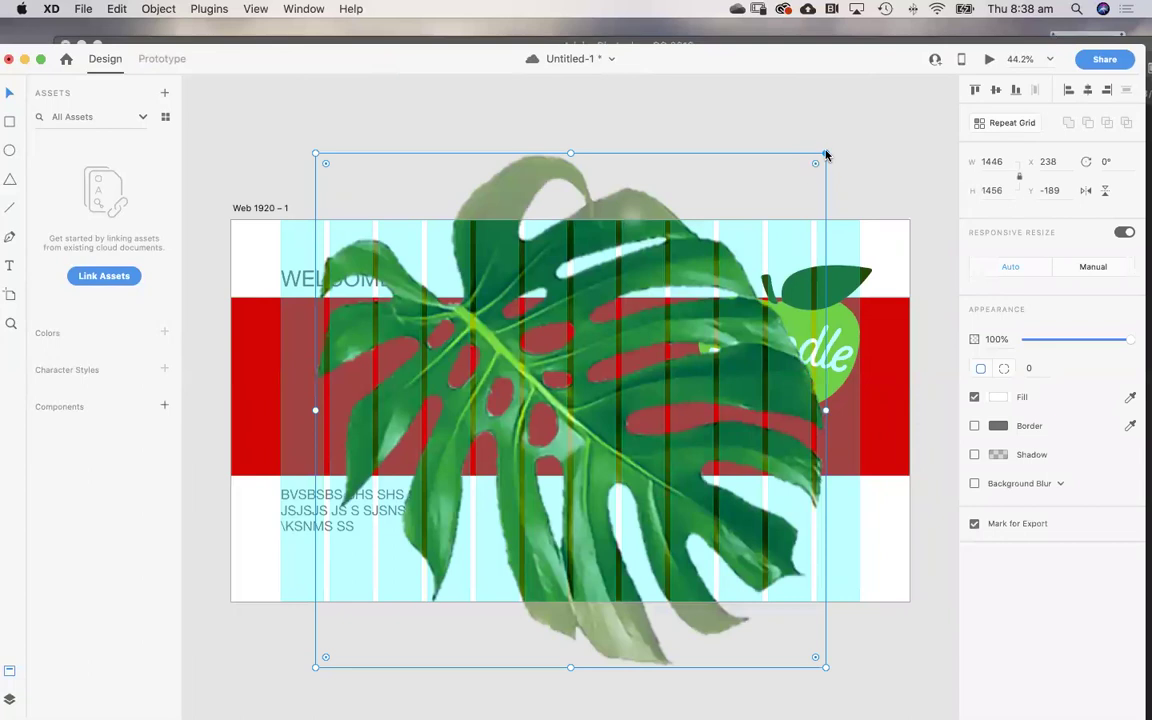
left_click_drag(775, 196, 762, 390)
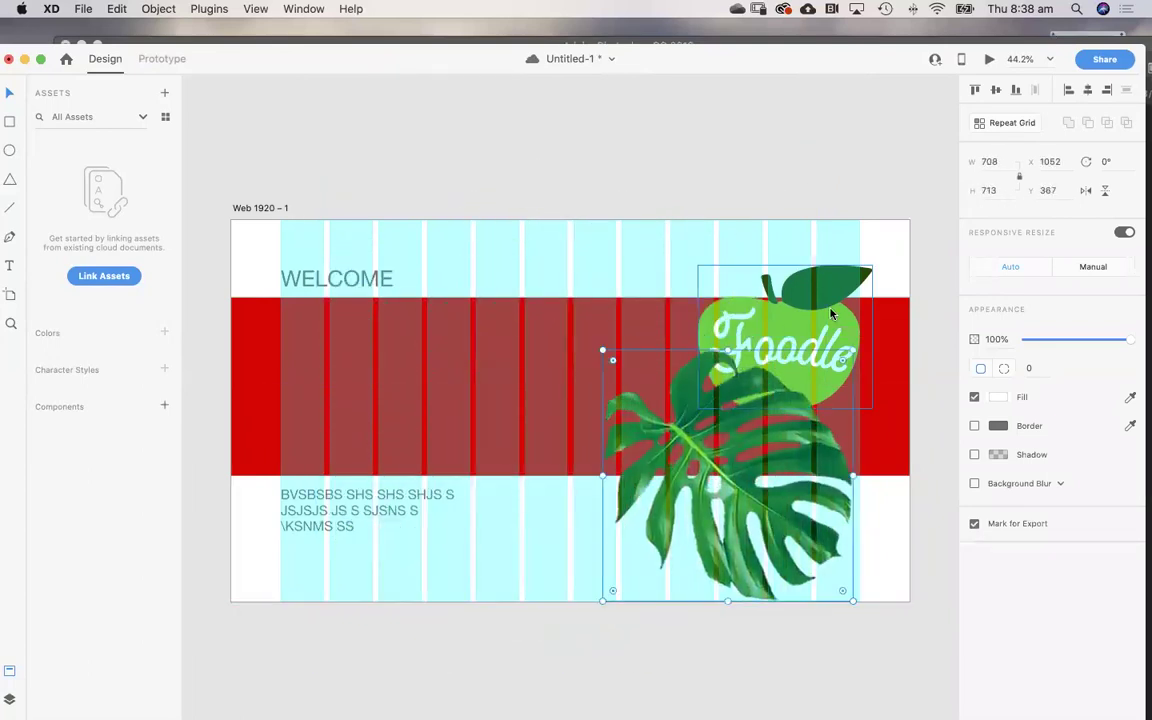
Shrink the Foodle logo and place it in the artboard's lower-left corner below the placeholder text
left_click_drag(859, 283, 272, 572)
key("Escape")
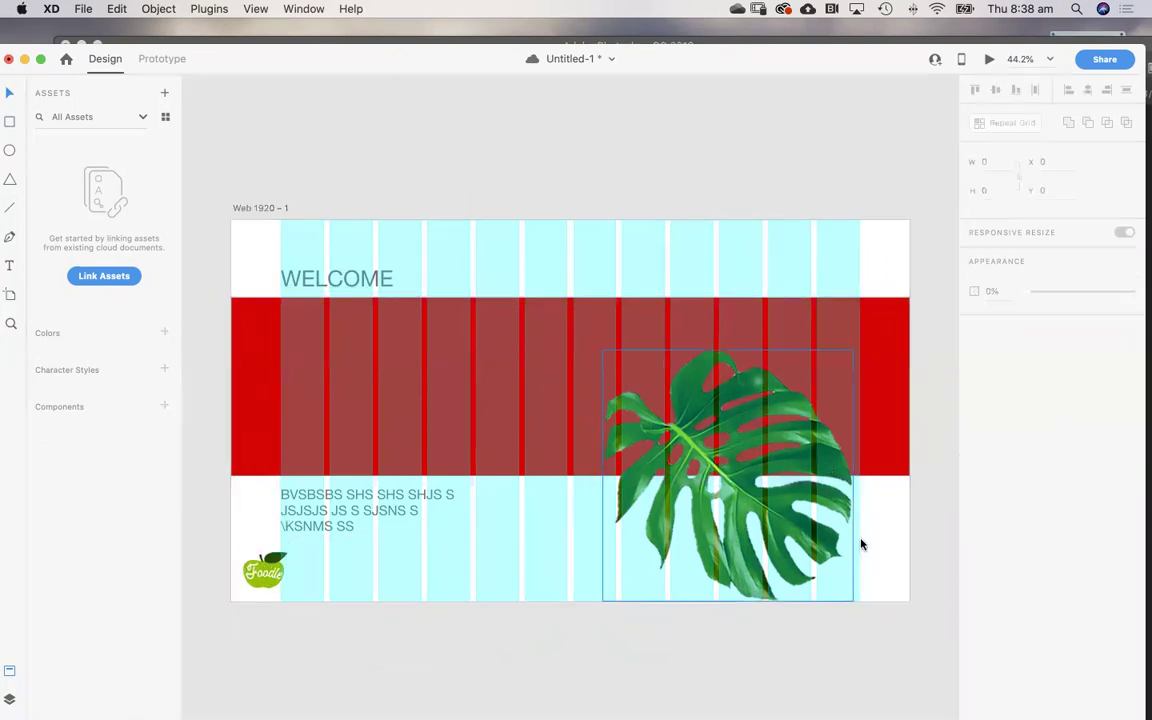
Reduce the leaf to about 565 × 569 px, position it at about X 1244, Y 404, and save the document
left_click_drag(813, 512, 844, 484)
left_click_drag(884, 327, 834, 375)
left_click_drag(786, 446, 819, 430)
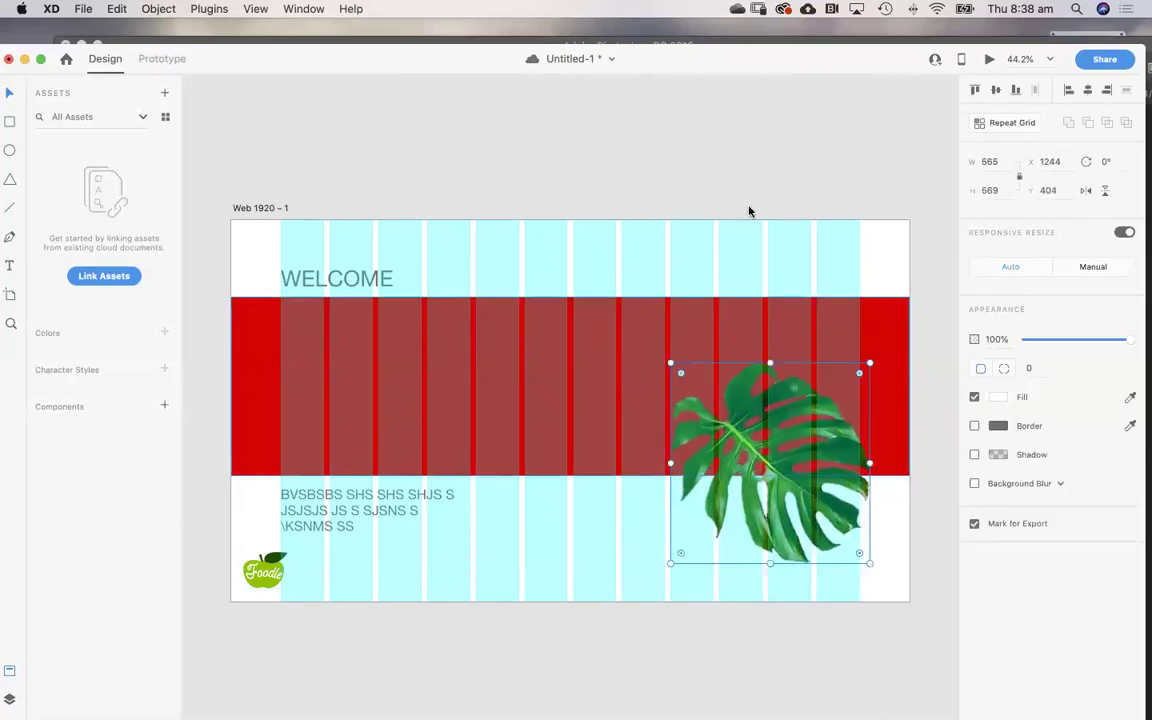
left_click(658, 148)
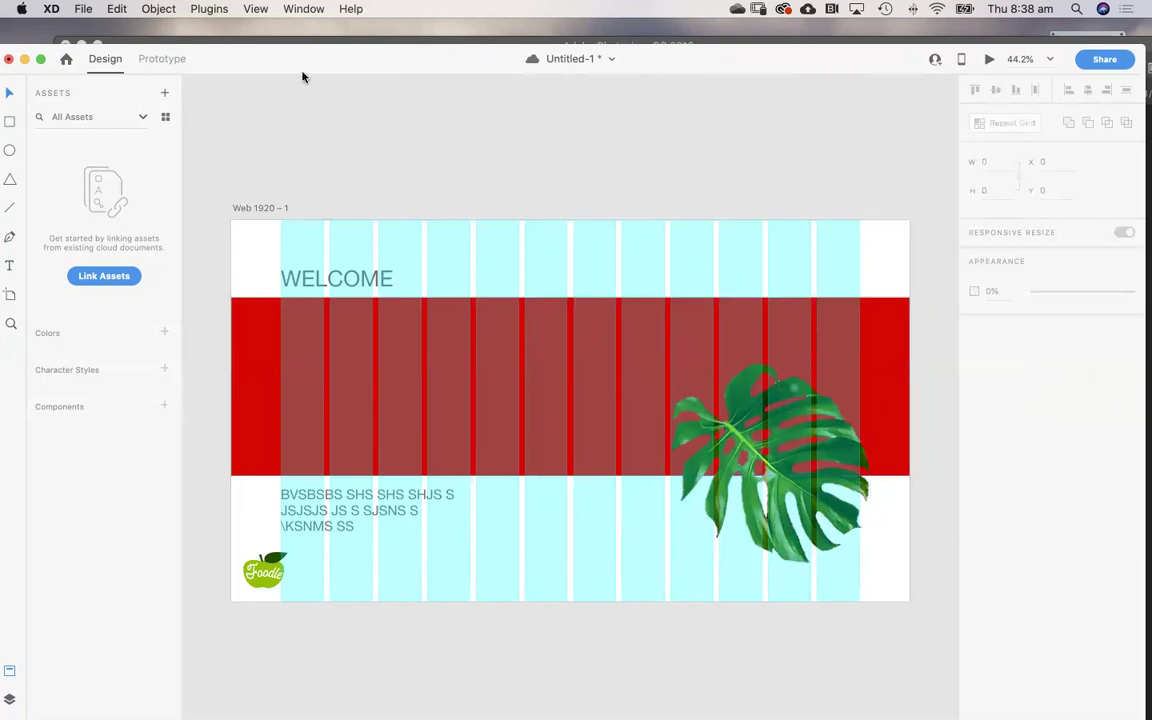
left_click_drag(290, 57, 320, 44)
key("super+s")
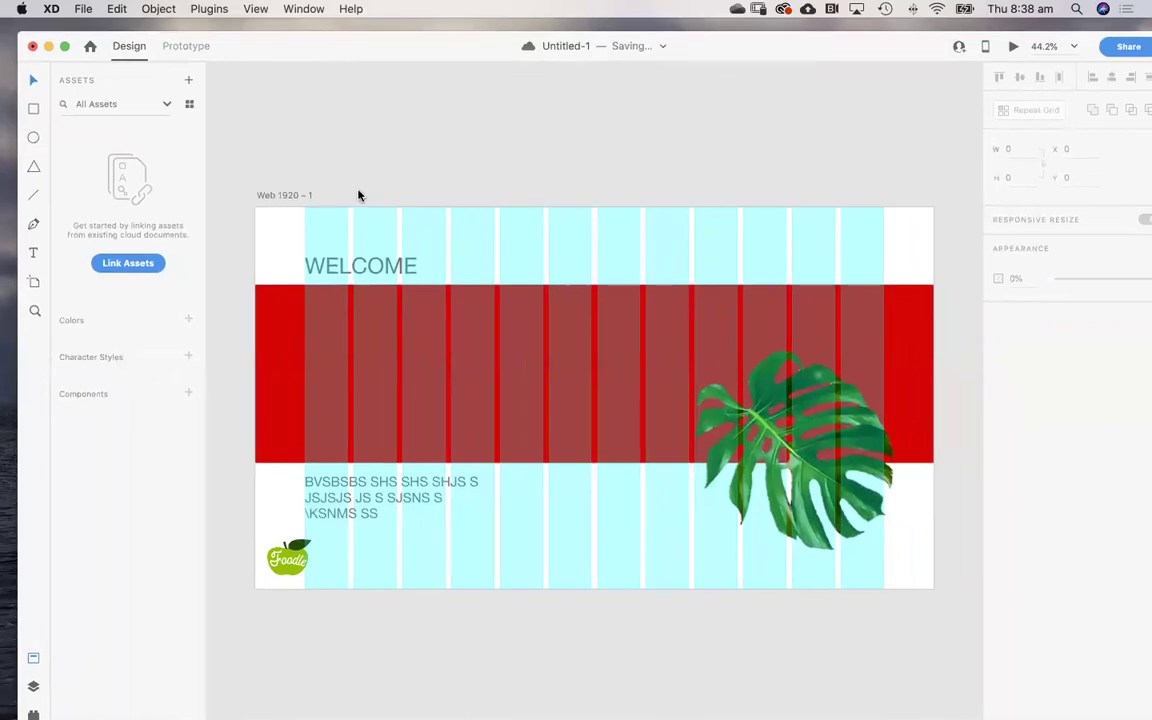
Add the red band's fill and border colours, #D50404 and #707070, to the document's colour assets
left_click(295, 311)
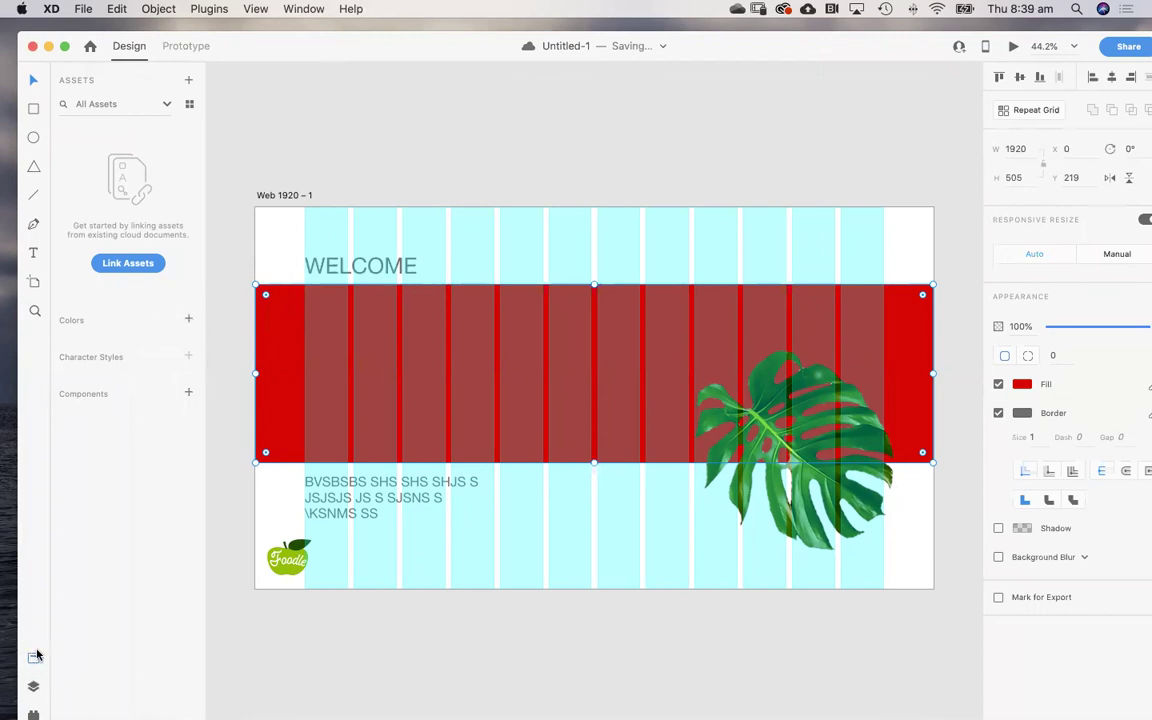
left_click(186, 318)
left_click(110, 192)
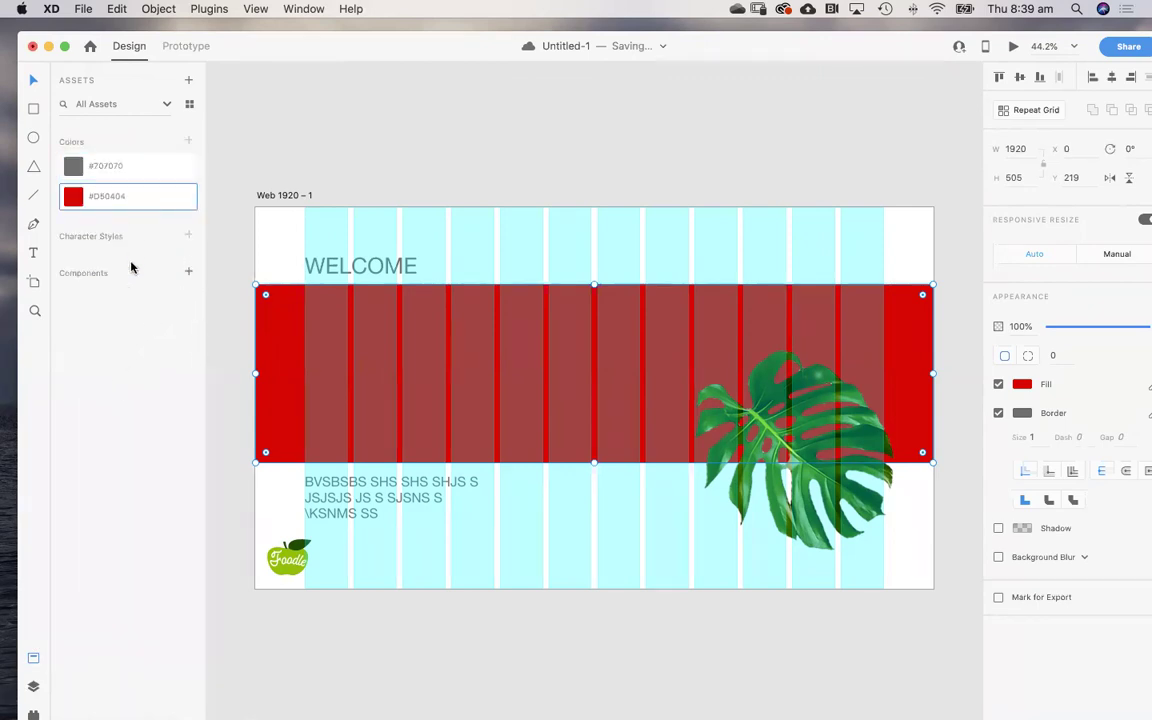
left_click(138, 298)
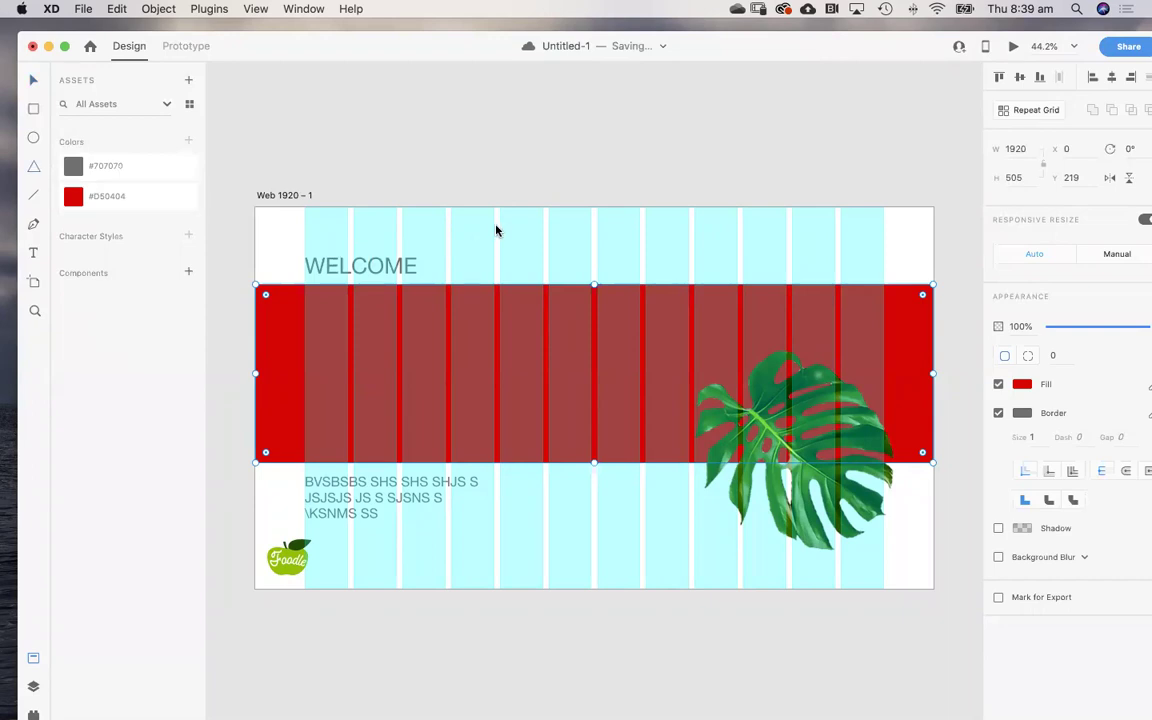
Draw a circle about 111 × 108 px, fill it with the saved red #D50404 and move it to about X 1780, Y 74
key("e")
left_click_drag(556, 223, 602, 262)
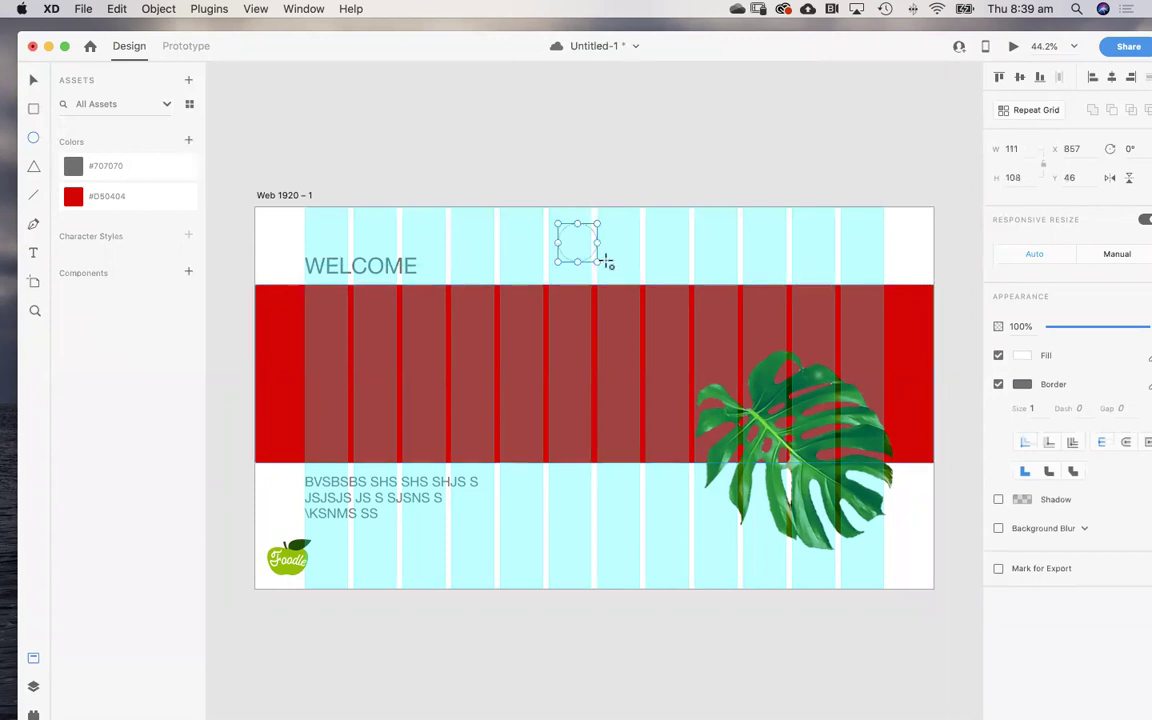
left_click(118, 195)
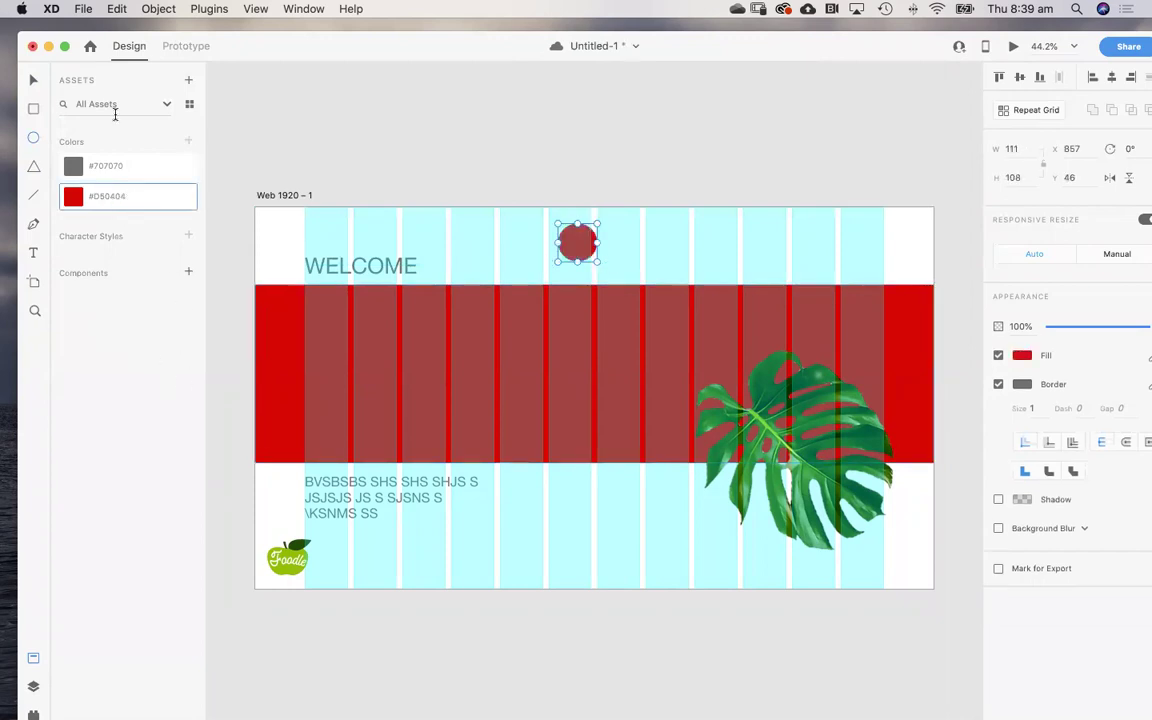
left_click(540, 236)
left_click_drag(577, 241, 903, 252)
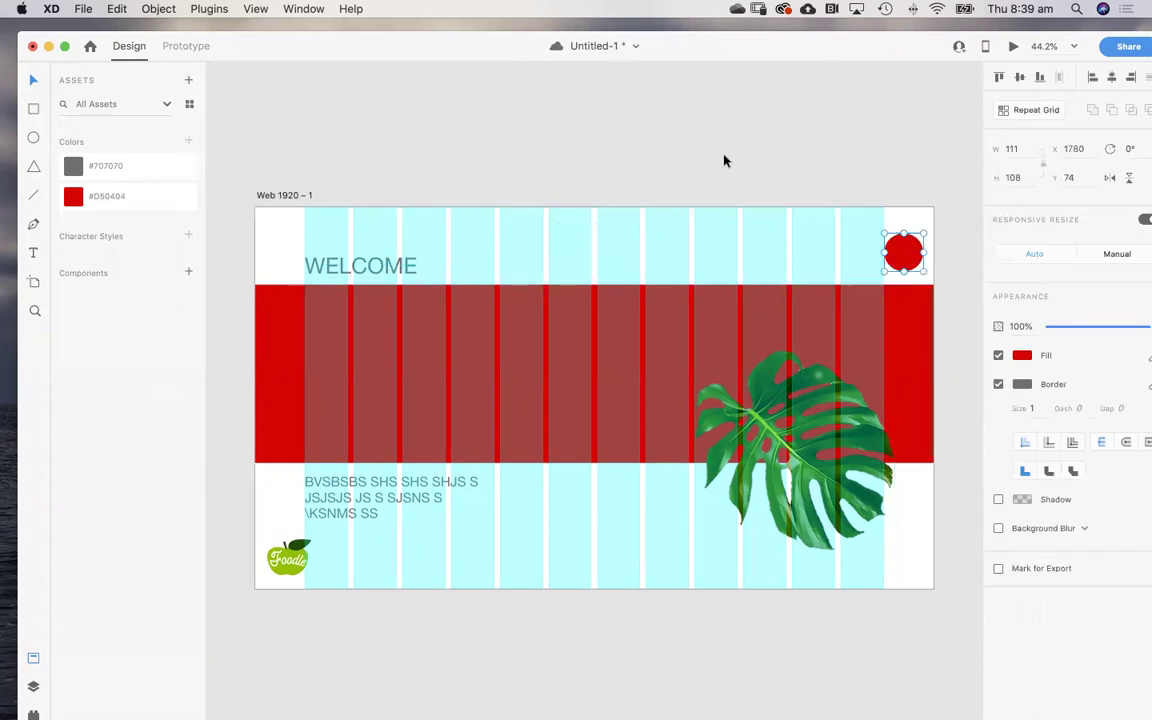
left_click(725, 161)
Move the WELCOME heading up to Y 116 and save its Helvetica Neue 63 pt formatting as a character style
left_click(380, 265)
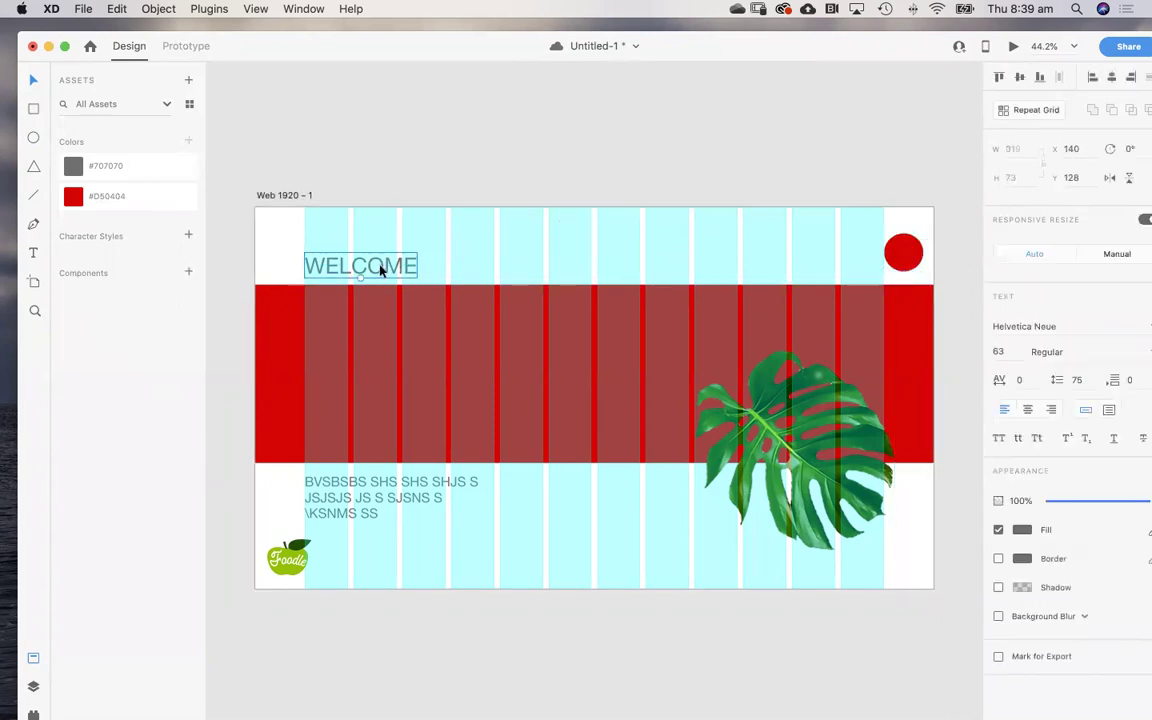
left_click_drag(369, 262, 377, 251)
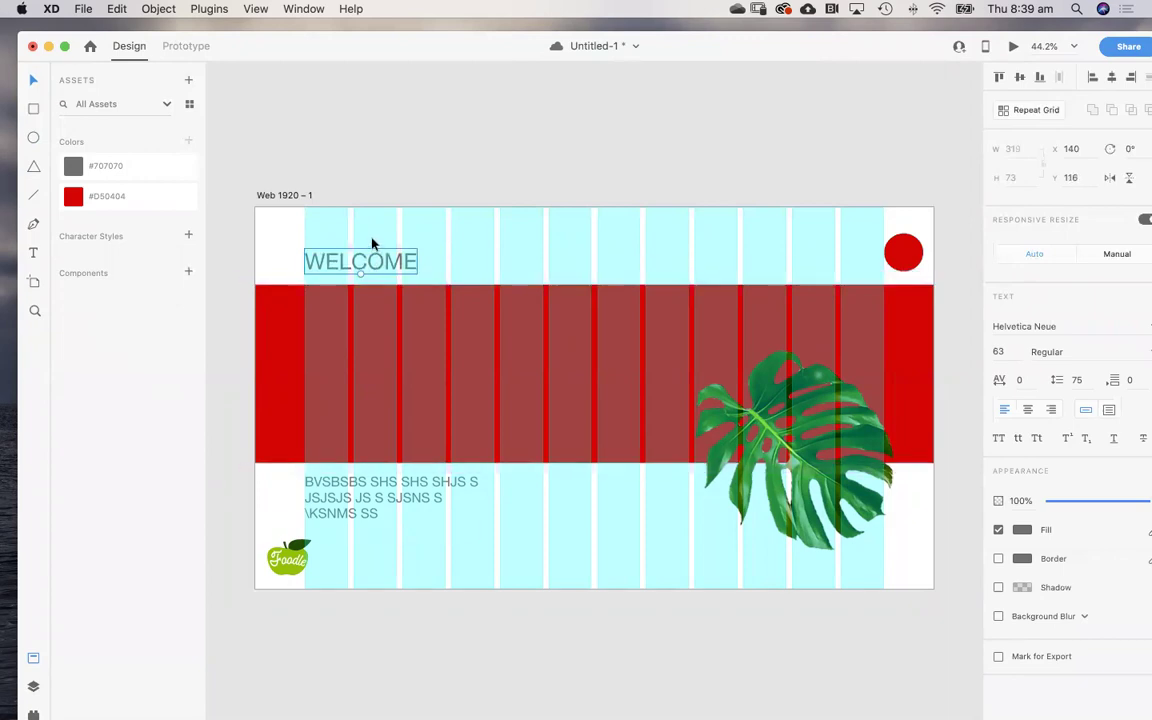
left_click(187, 236)
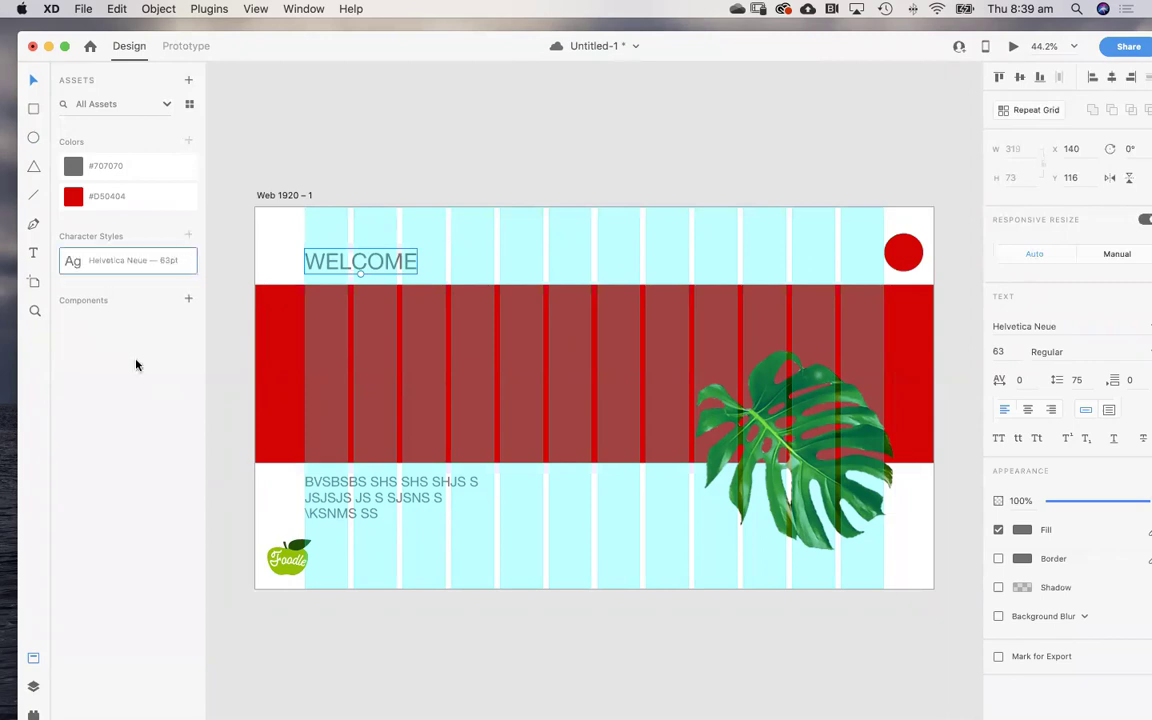
left_click(329, 211)
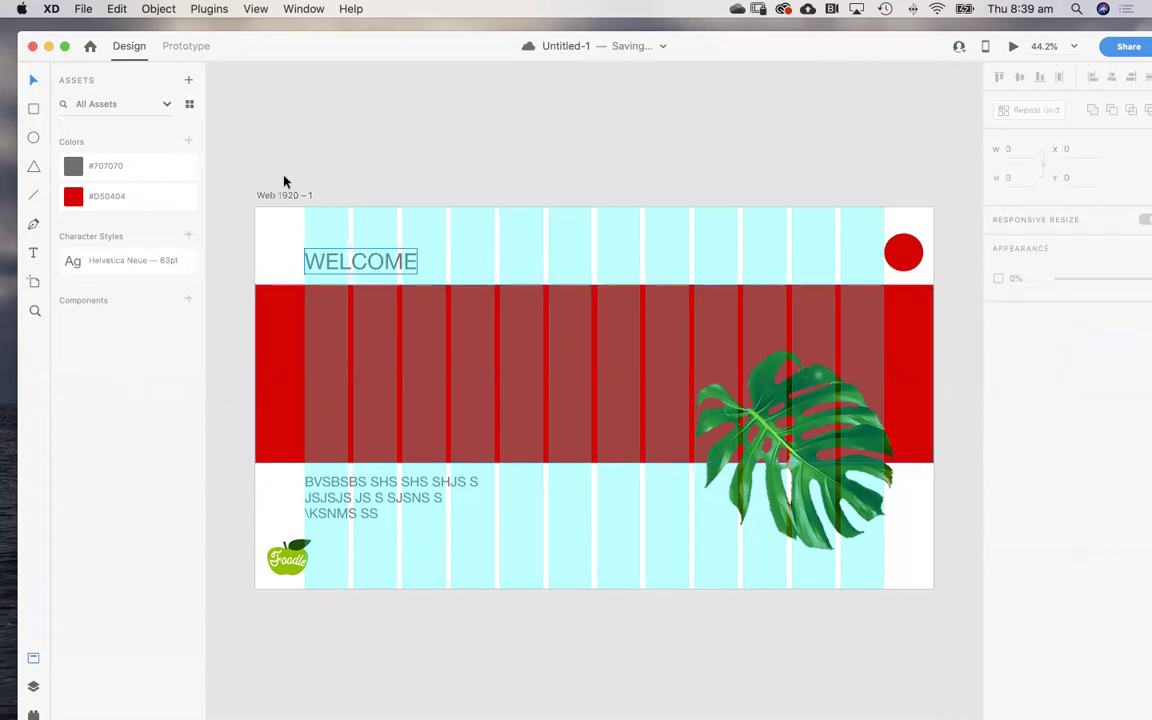
Try the Helvetica Neue 63 pt character style on the placeholder text below the band and undo it
left_click(341, 483)
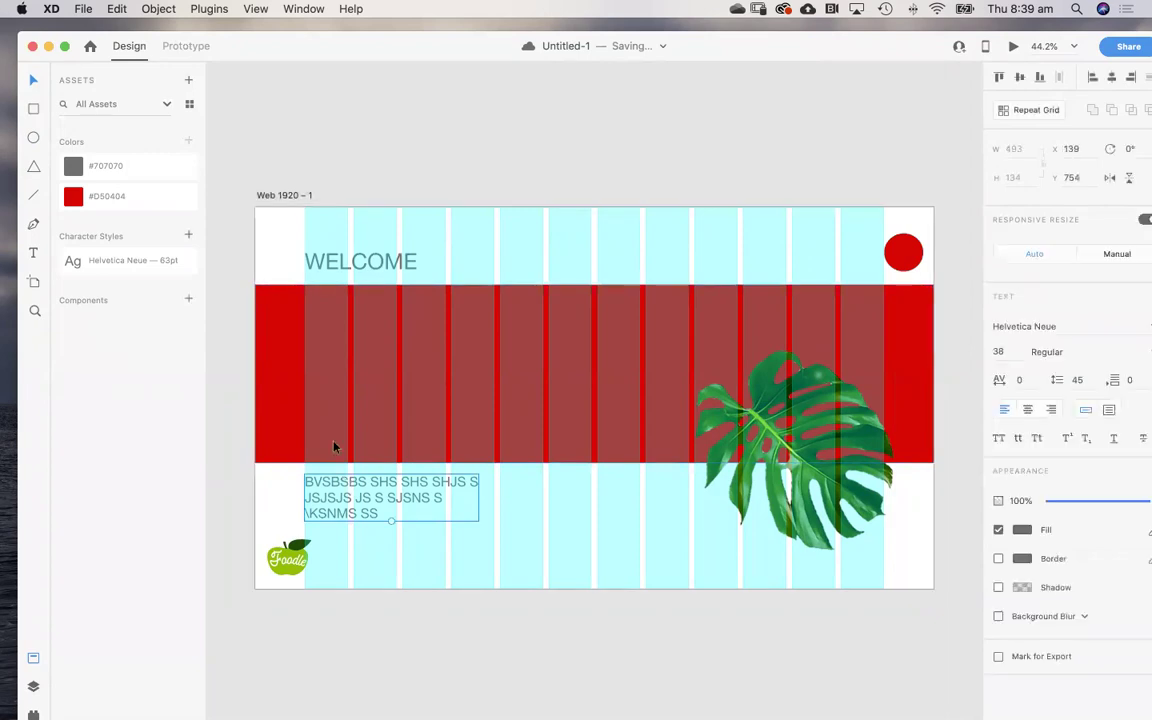
left_click(125, 262)
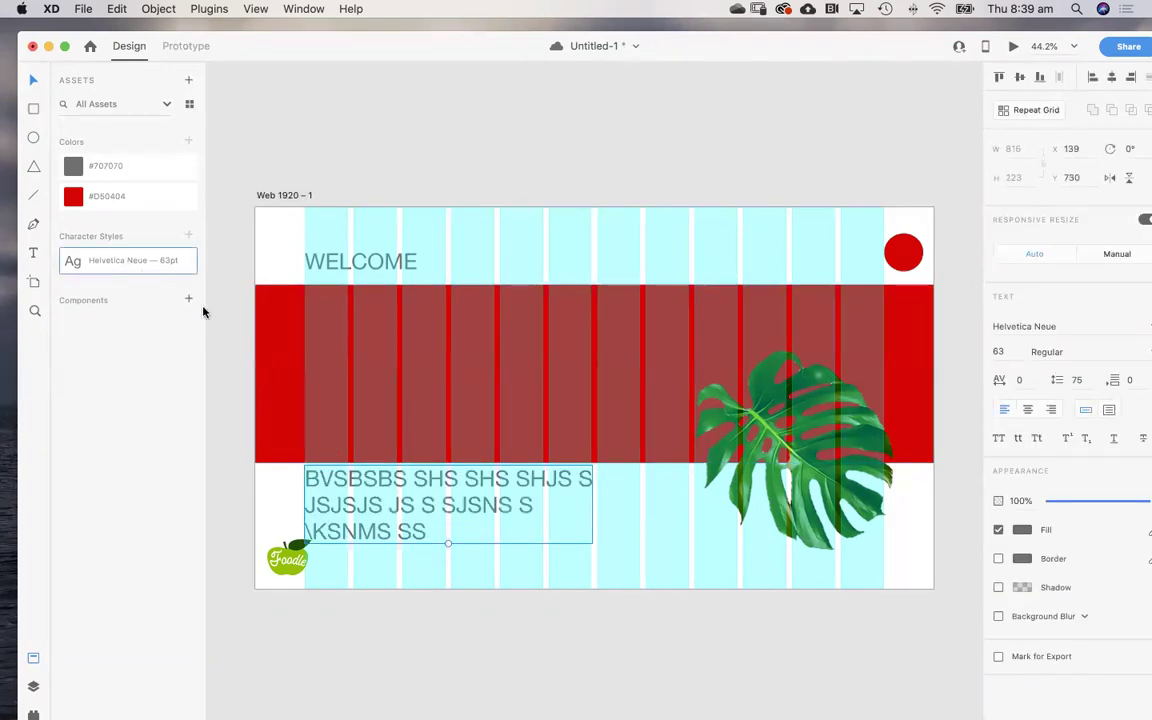
key("super+z")
left_click(331, 181)
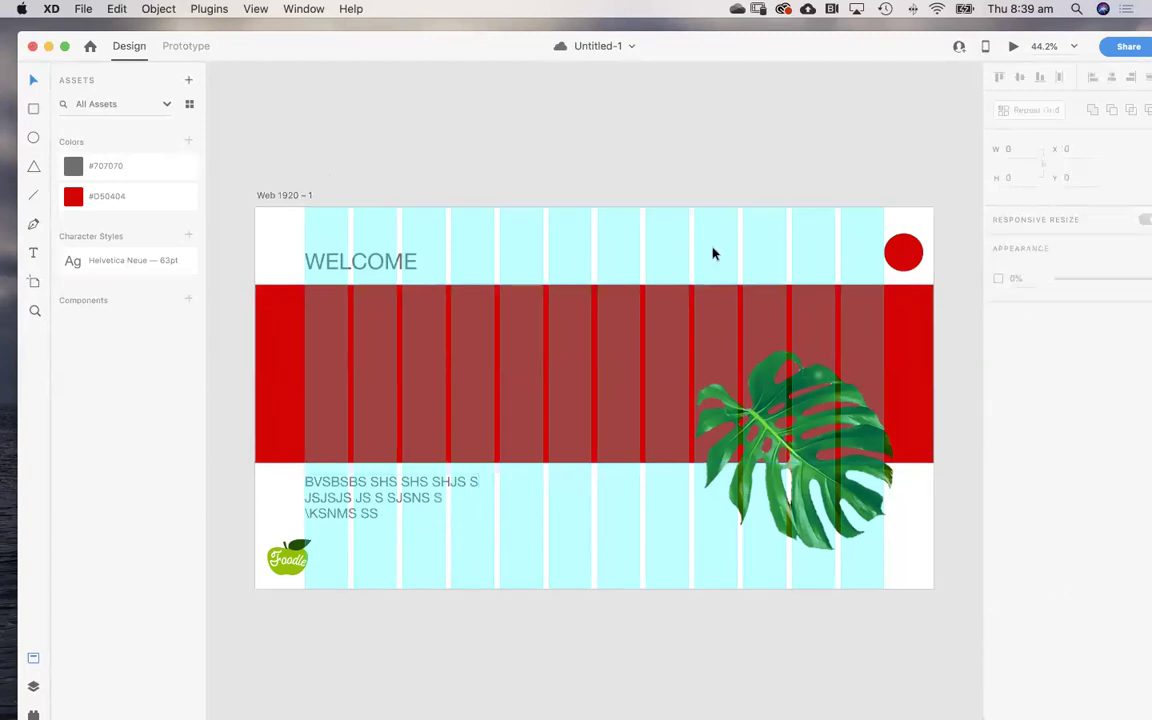
left_click(901, 255)
left_click(549, 223)
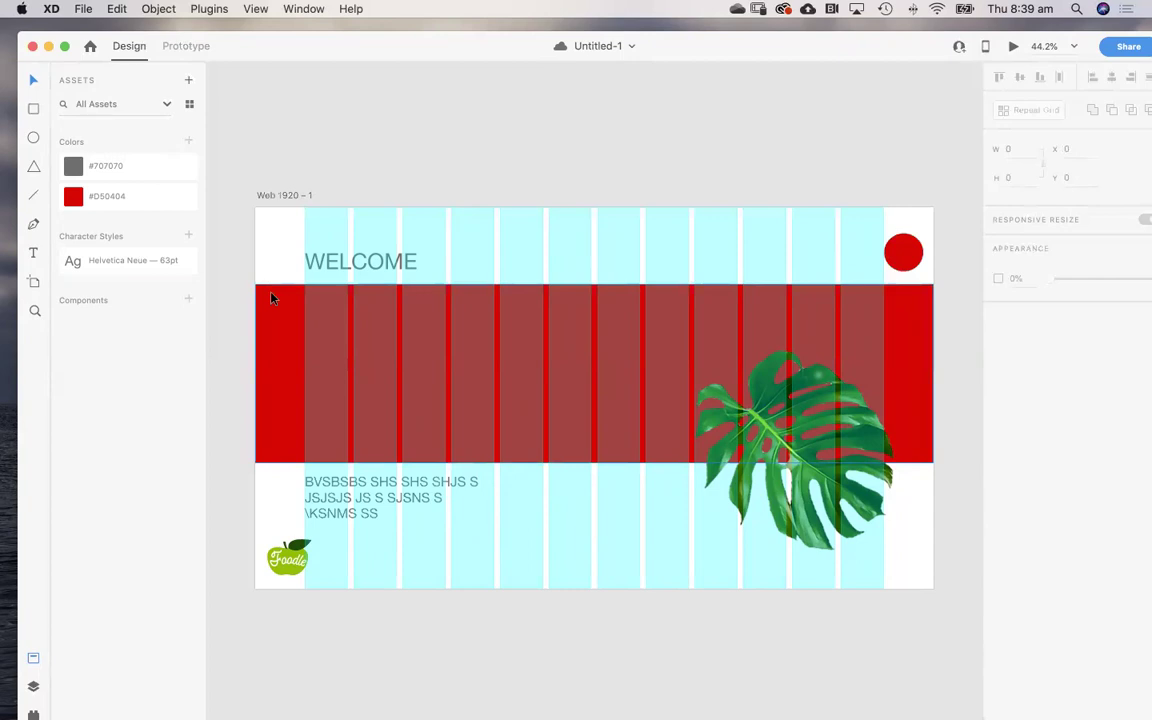
left_click_drag(245, 45, 240, 32)
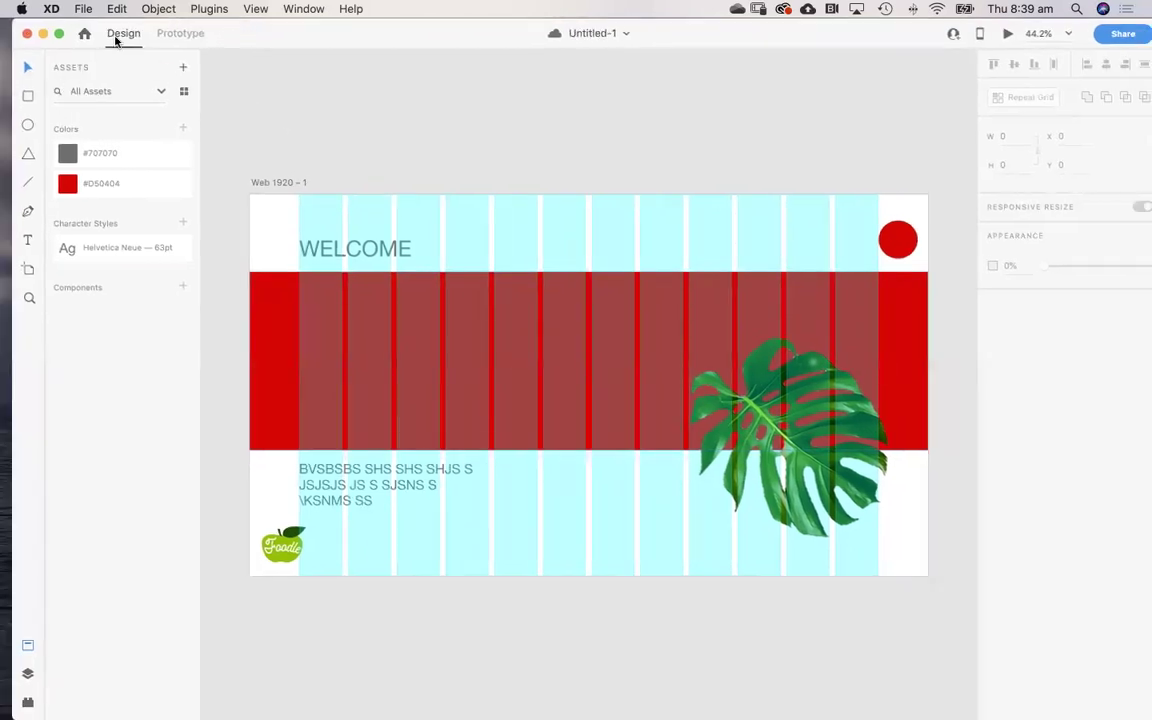
Turn off the column layout grid on the Web 1920 – 1 artboard
left_click(294, 185)
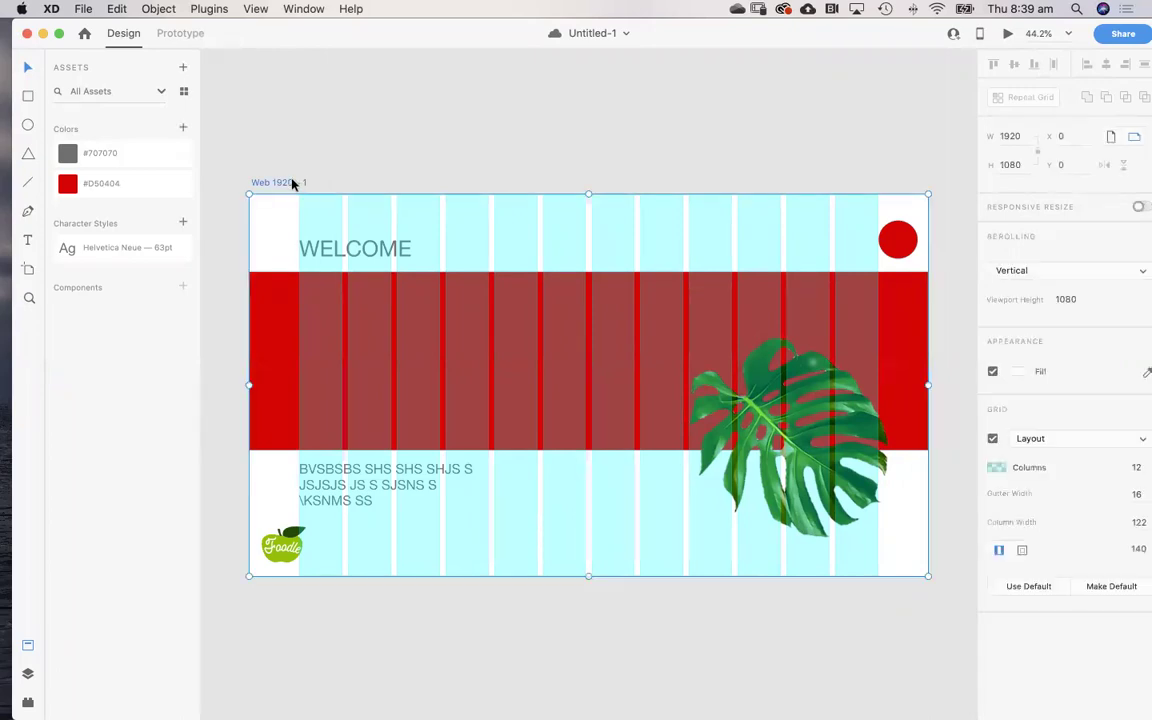
left_click(992, 439)
left_click(433, 119)
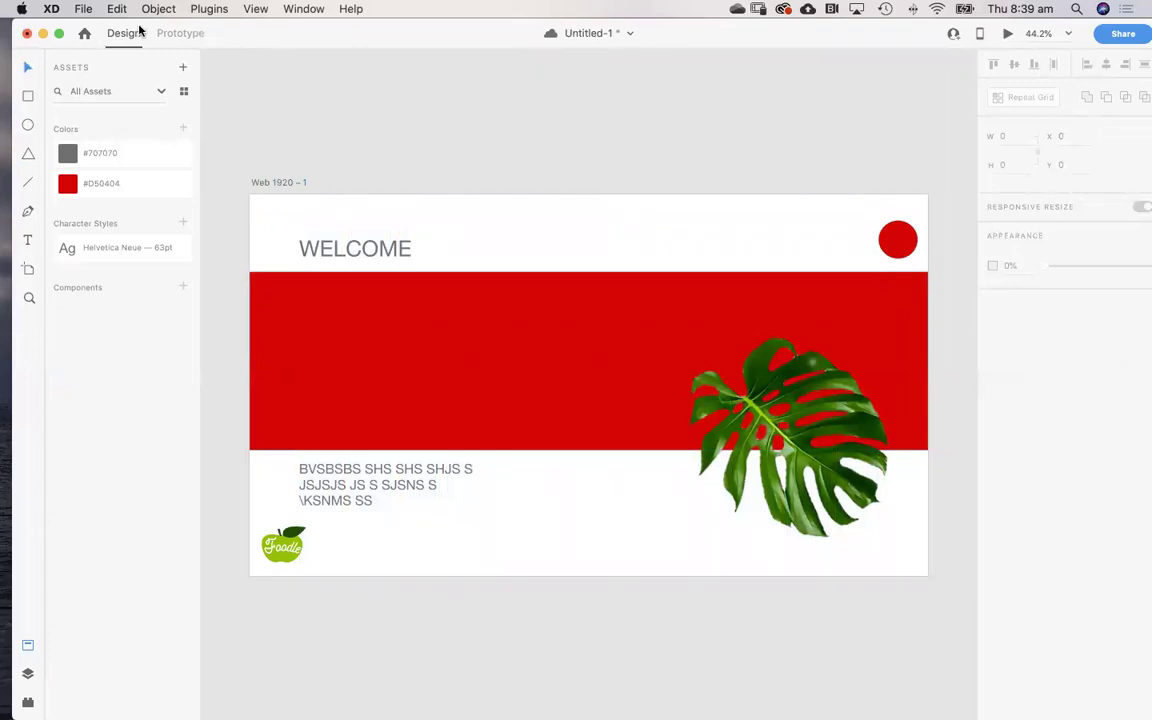
Fill the red band with Photo on 26-3-20 at 8_0001_Layer 10.jpg from the Mobile app_Food folder
left_click(309, 281)
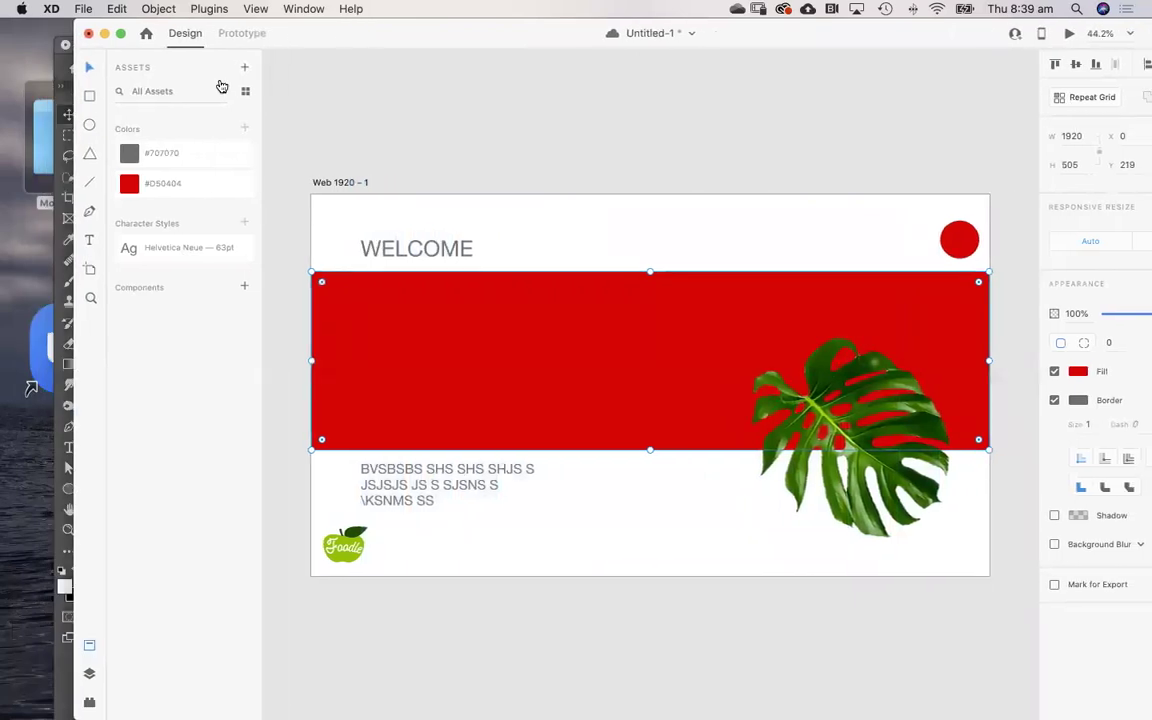
left_click(45, 127)
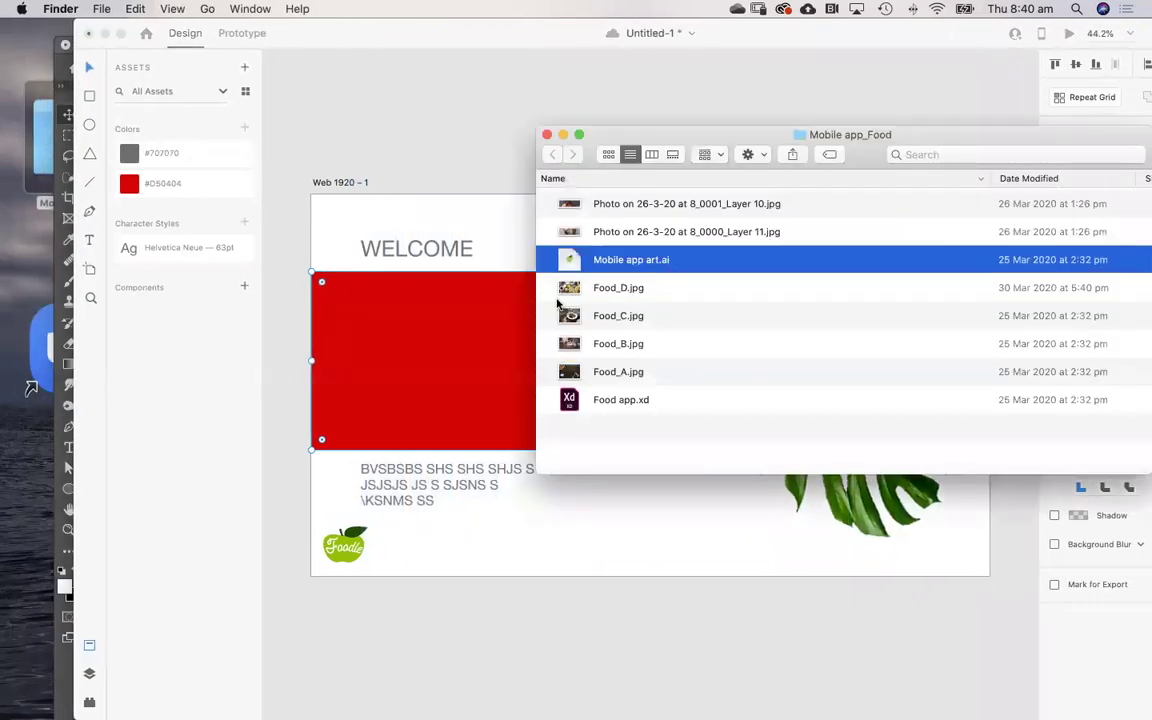
left_click(570, 205)
left_click_drag(560, 134, 762, 95)
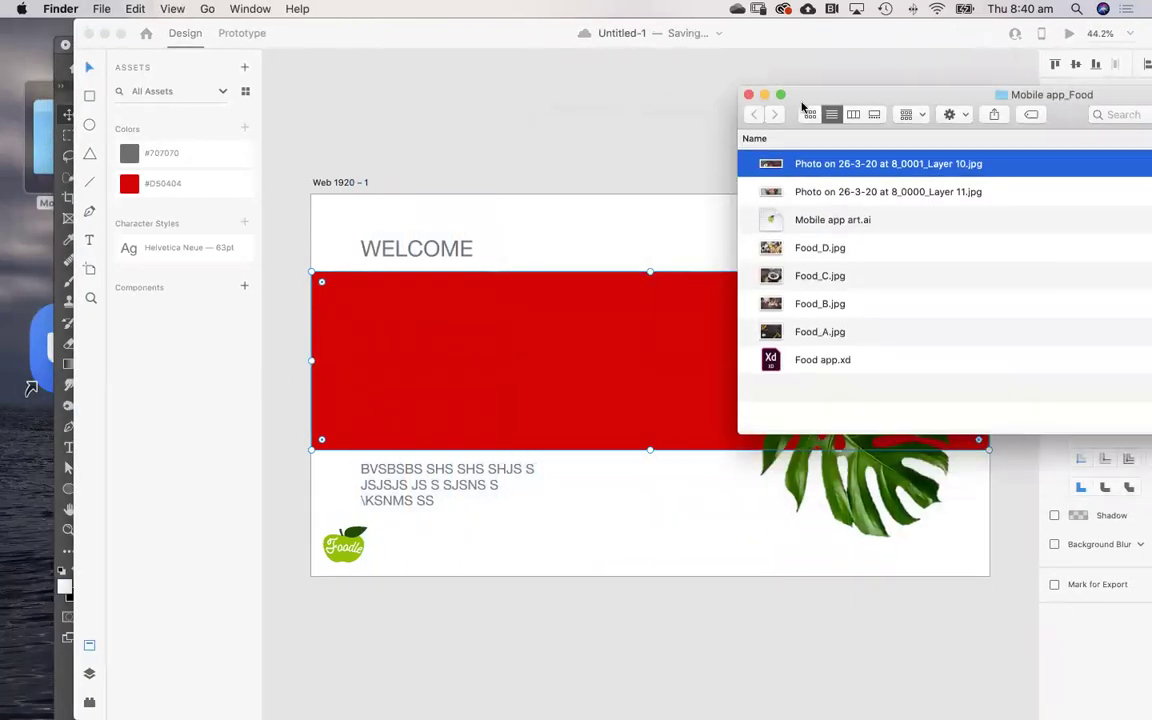
left_click_drag(770, 165, 416, 326)
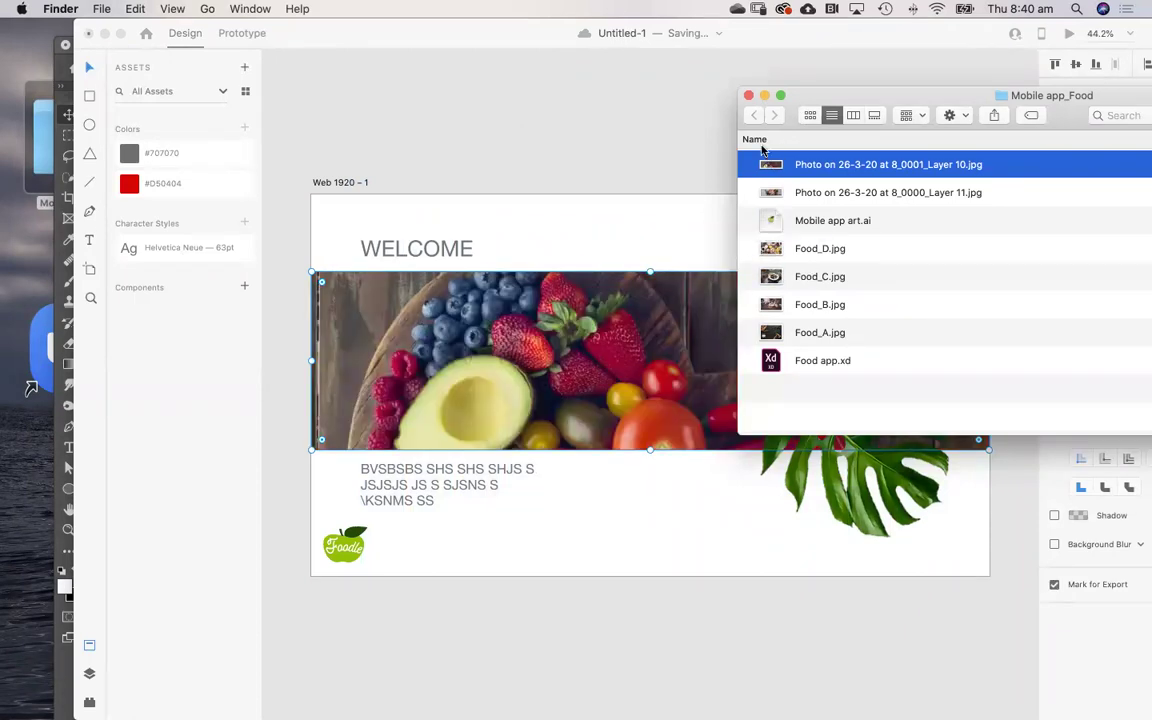
left_click_drag(799, 95, 460, 612)
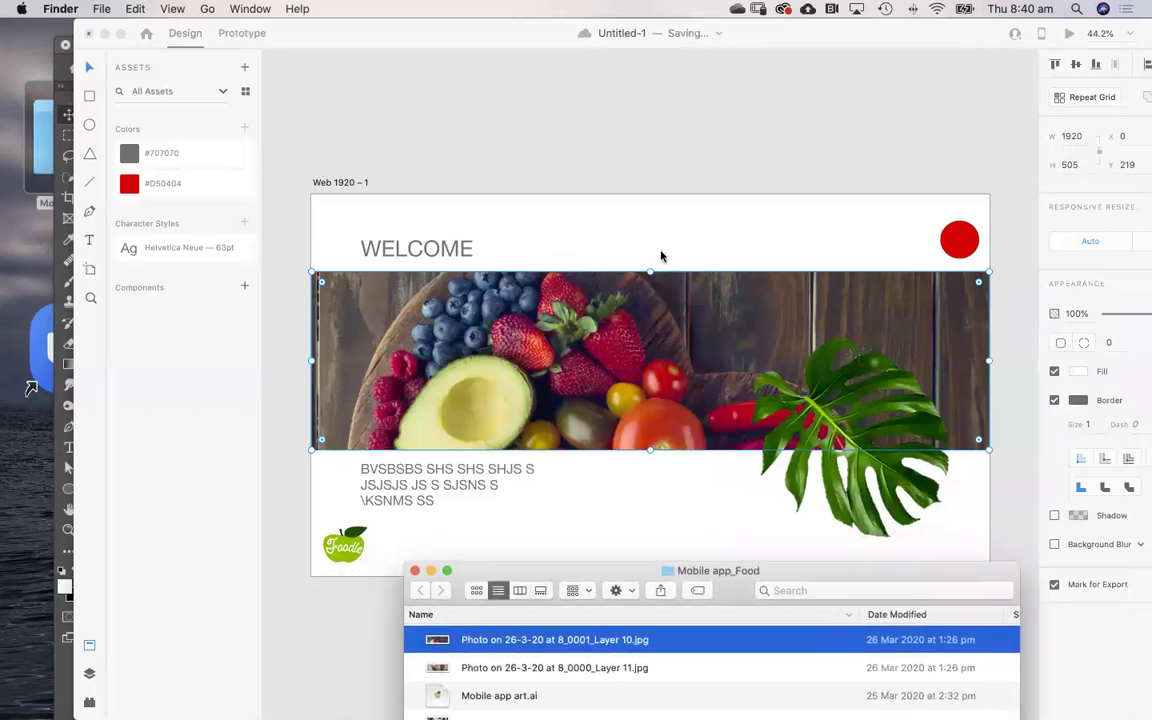
Move the leaf to about X 1301, Y 440 so it overlaps the photo banner's lower-right part
left_click(689, 270)
left_click(850, 440)
left_click_drag(850, 440, 870, 452)
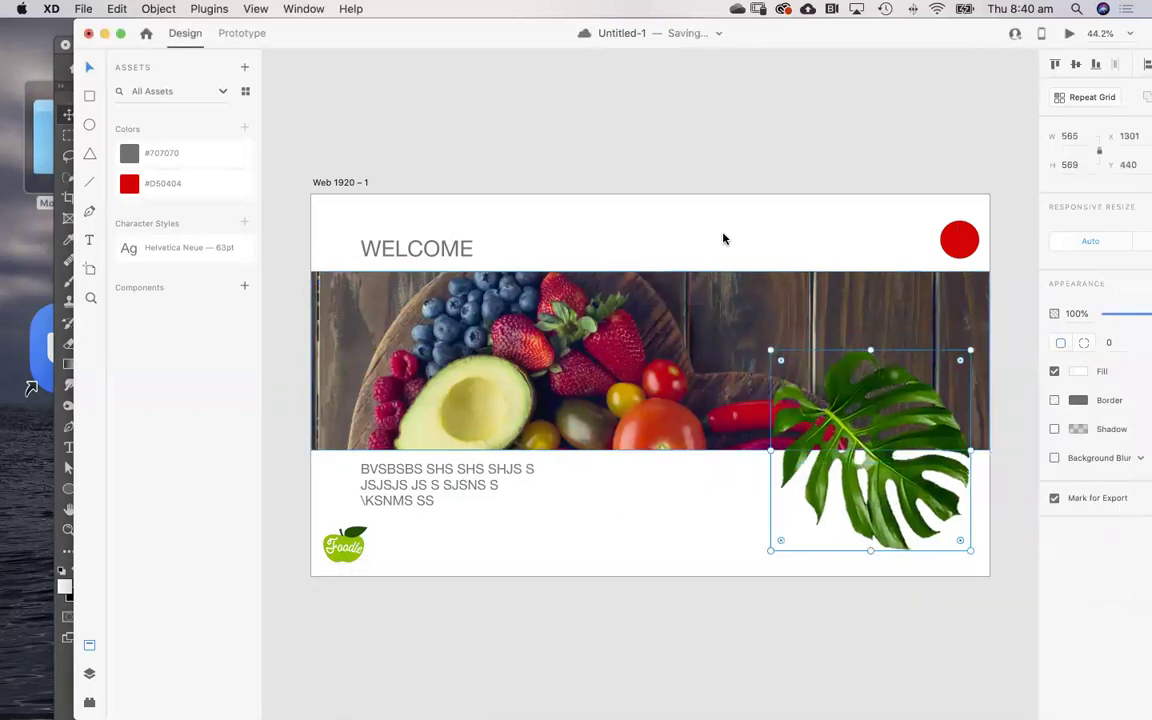
Move the Foodle logo onto the header's red circle and delete the circle so the logo takes its place
left_click(720, 238)
left_click(365, 555)
left_click(545, 215)
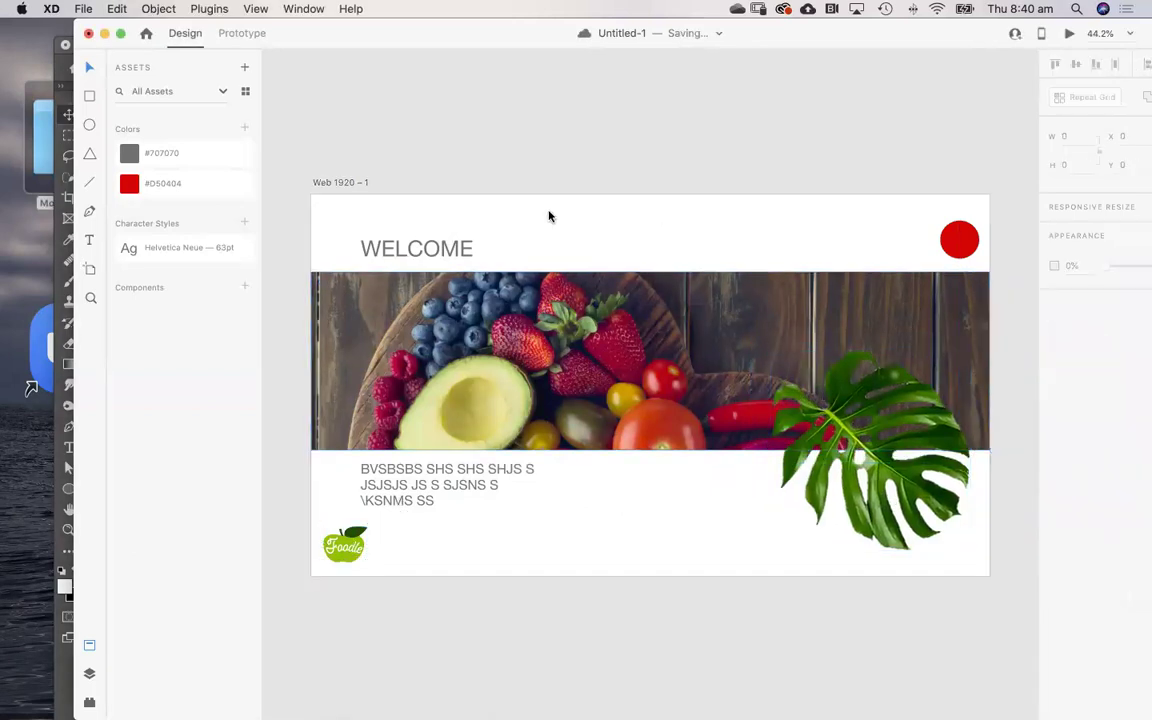
left_click_drag(345, 545, 949, 232)
left_click(947, 236)
key("BackSpace")
left_click(797, 206)
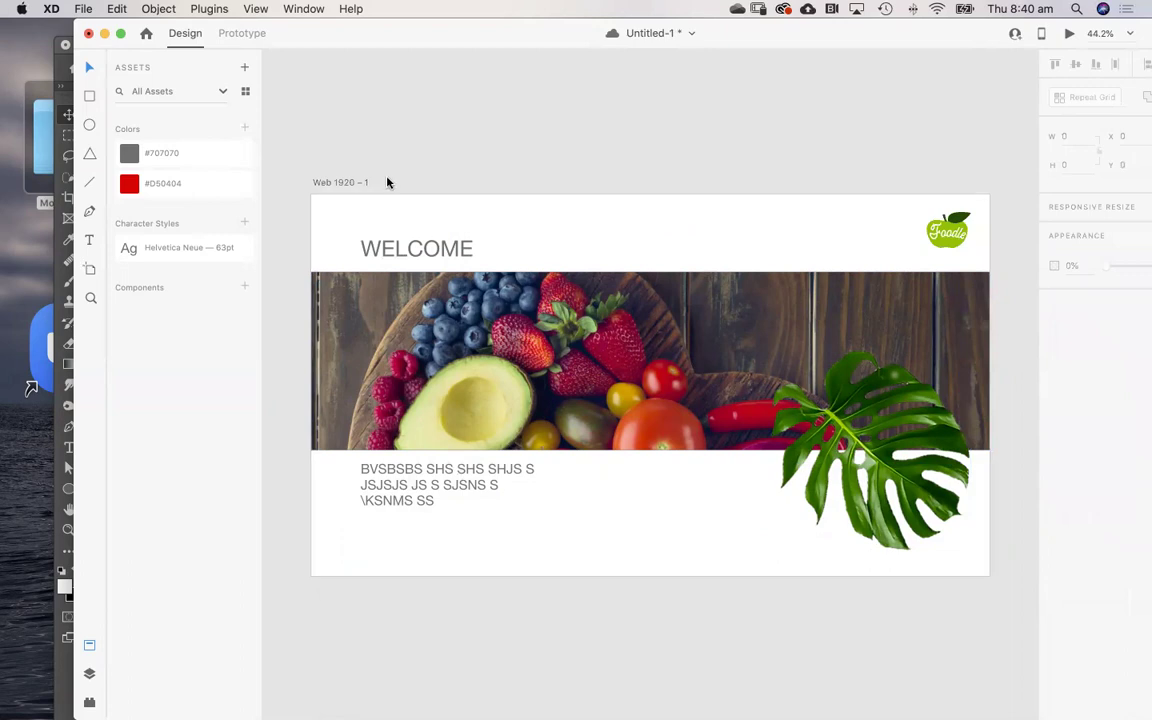
Try moving the WELCOME heading left to X 104 and undo the move
left_click(415, 236)
left_click_drag(414, 254, 401, 249)
left_click(416, 231)
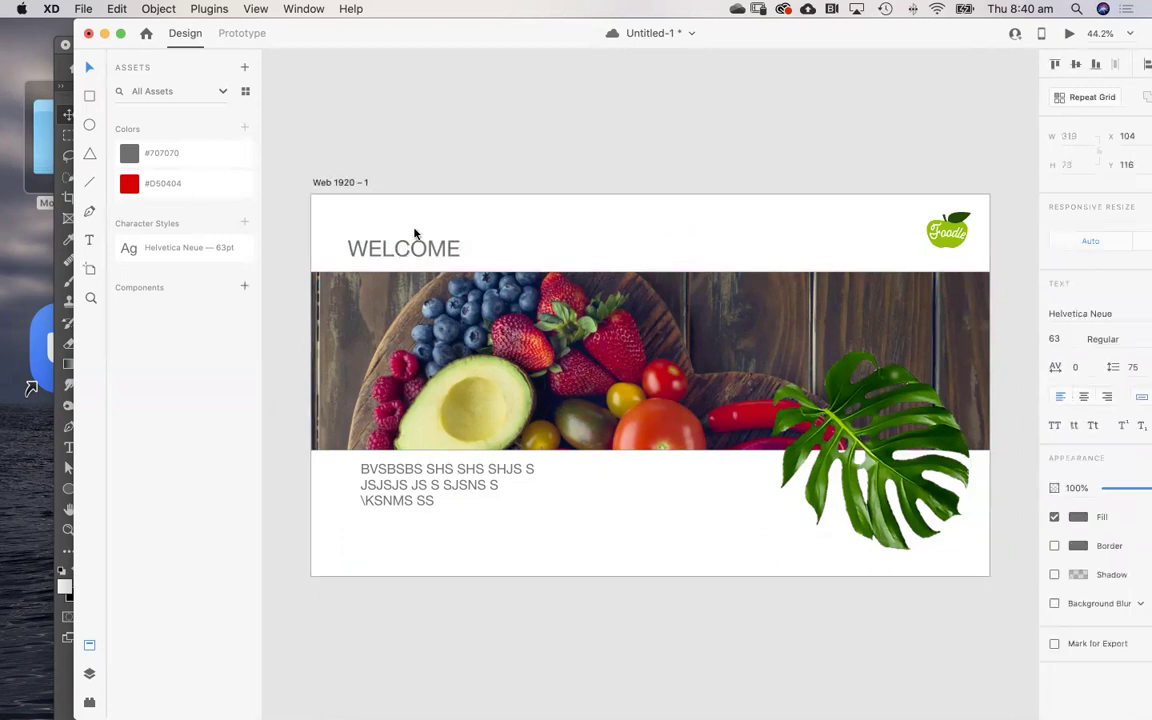
key("super+z")
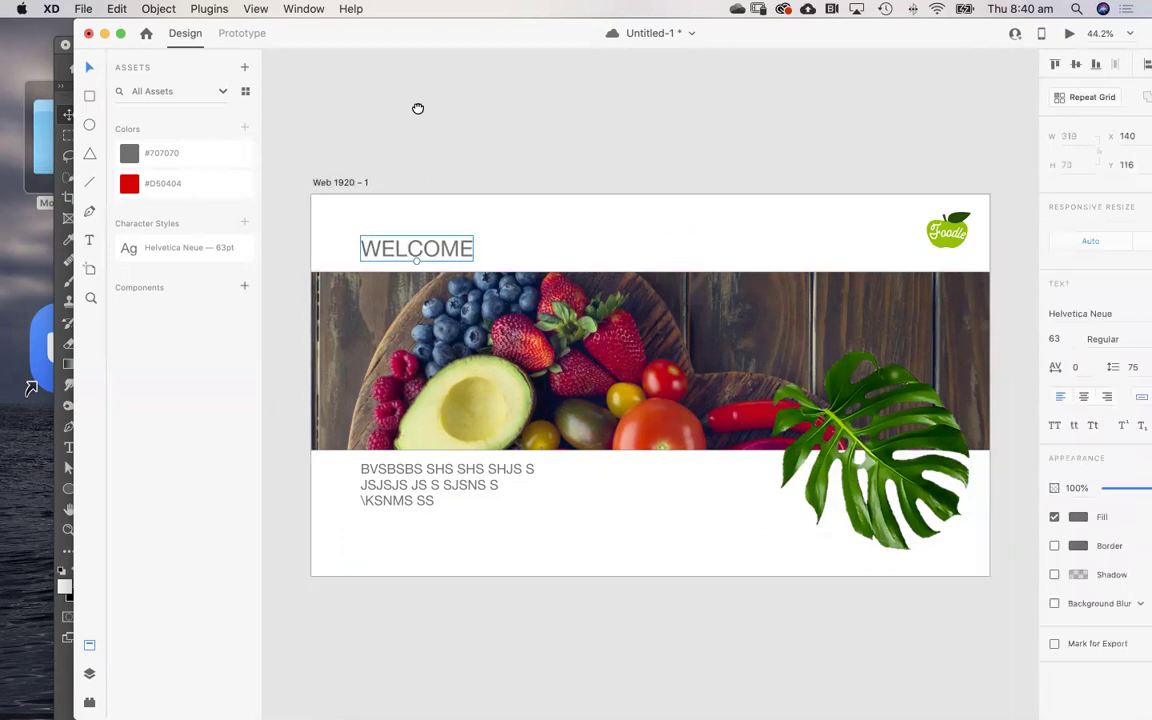
Rename the Web 1920 – 1 artboard as HOME
scroll(417, 108, "down", 5)
left_click(380, 84)
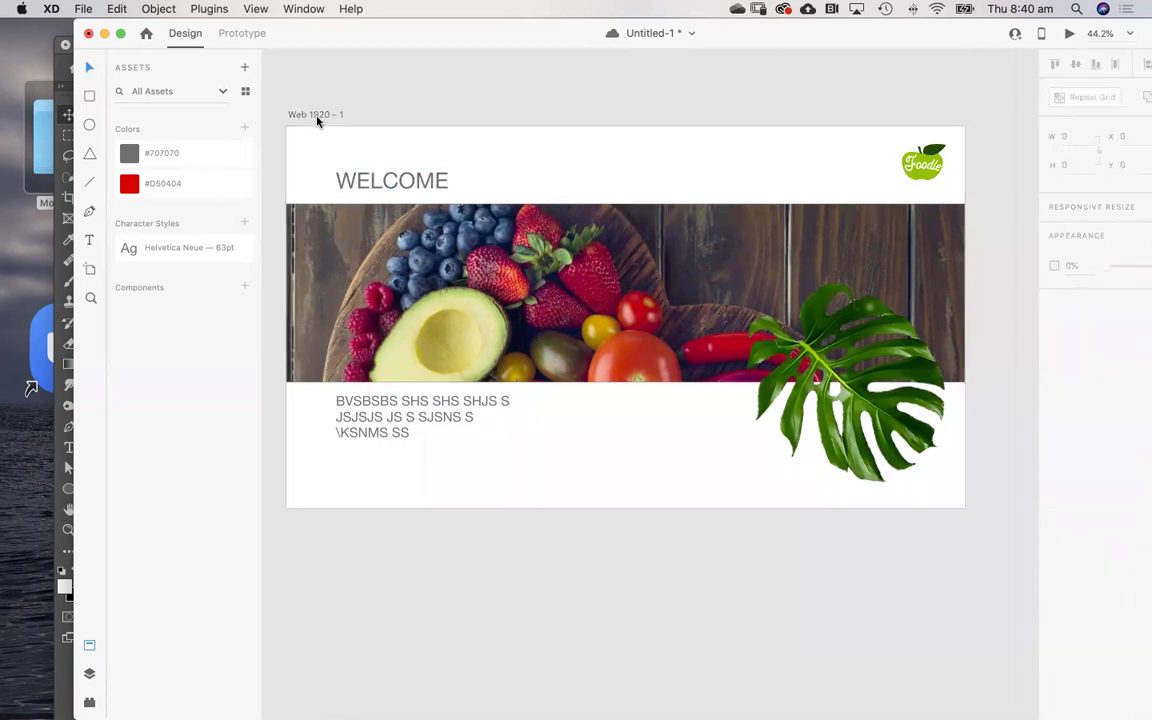
double_click(318, 115)
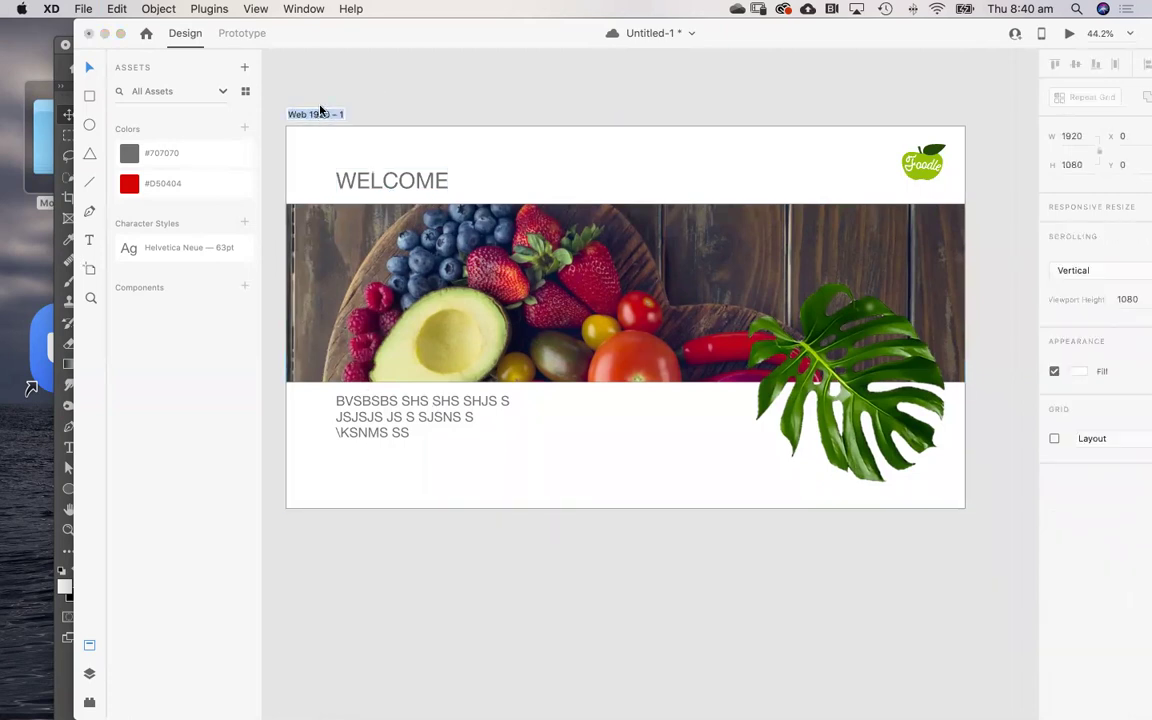
type("HOME")
key("Return")
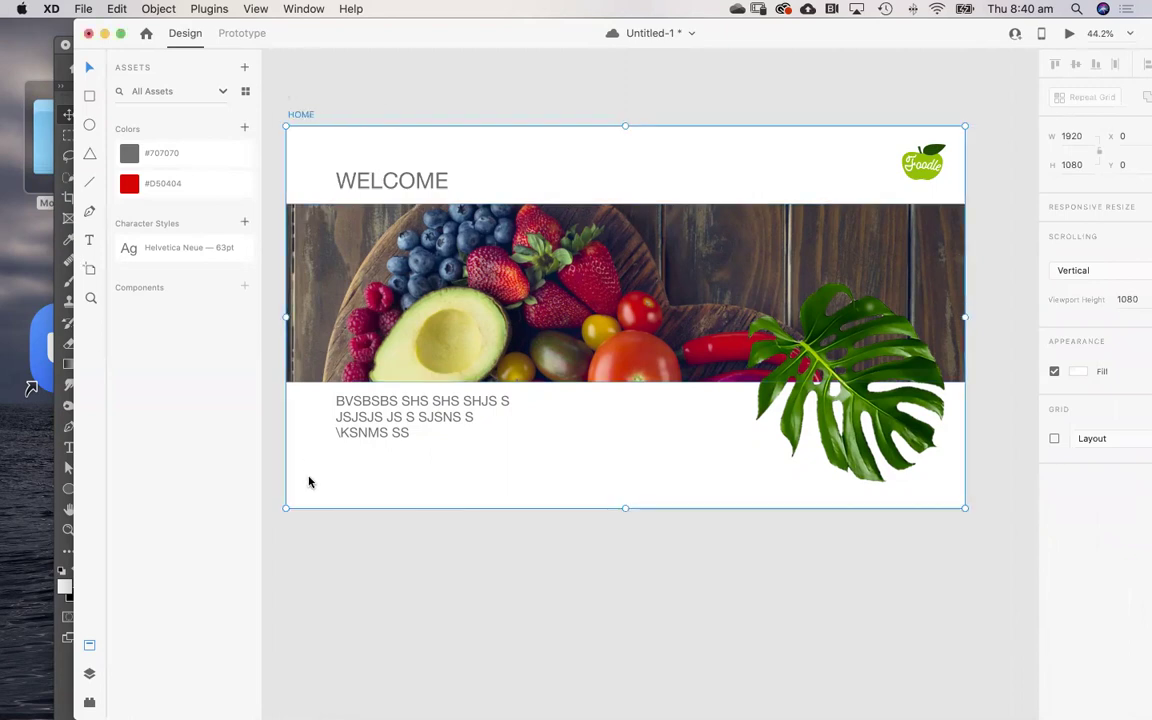
left_click(317, 106)
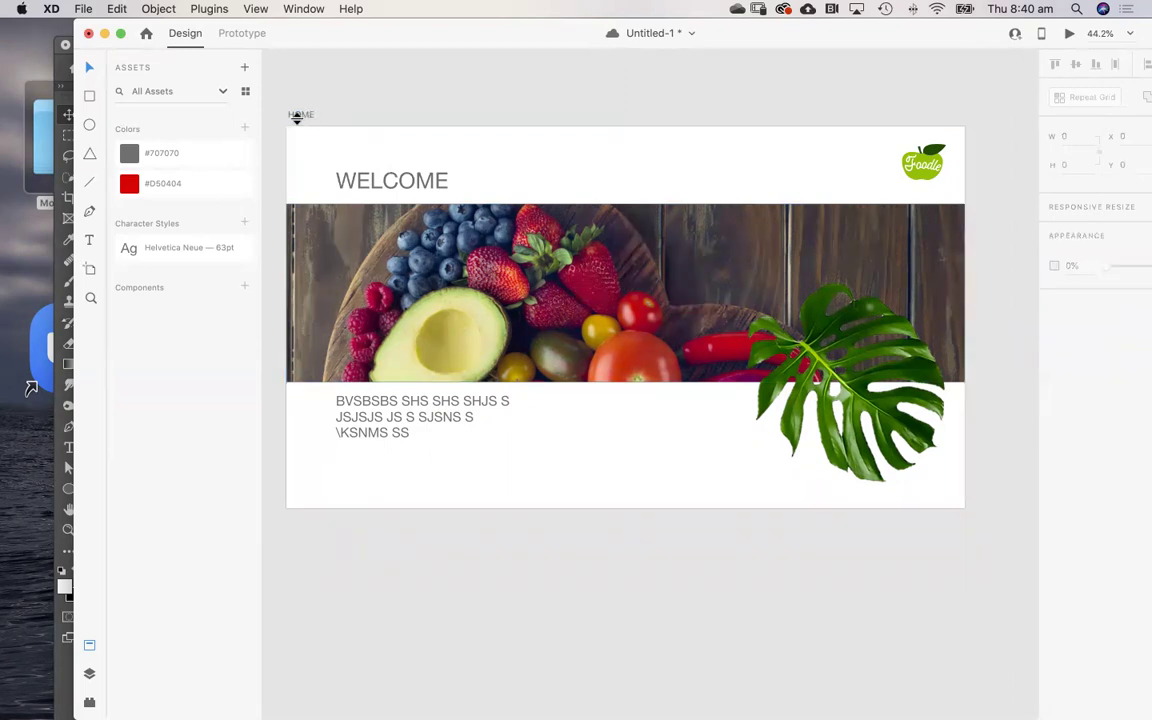
Save the document and duplicate the HOME artboard directly below the original, at about Y 1272
left_click(89, 270)
key("super+s")
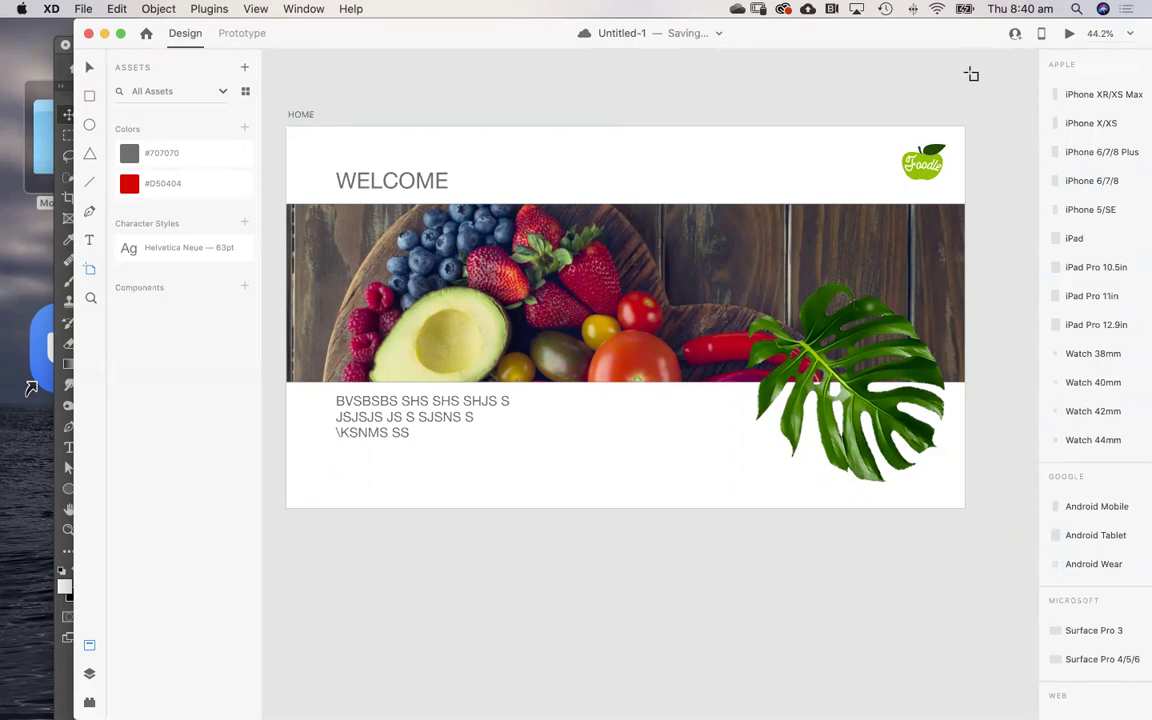
left_click(301, 116)
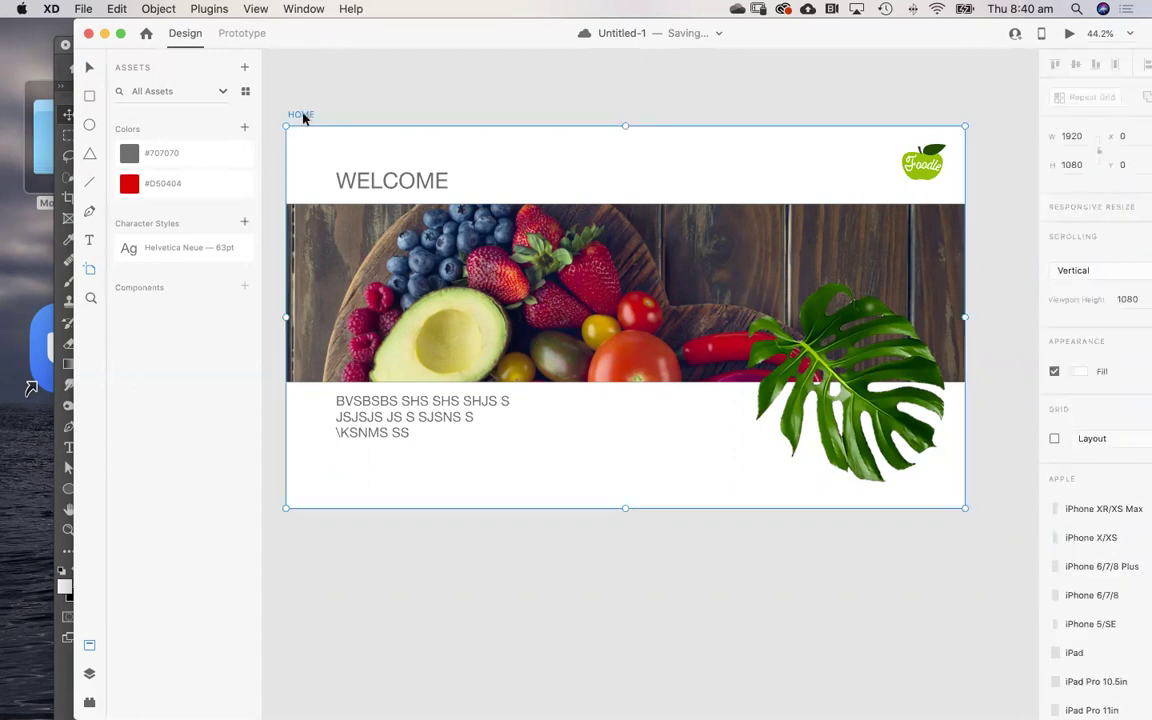
left_click_drag(303, 119, 303, 567)
scroll(449, 482, "down", 6)
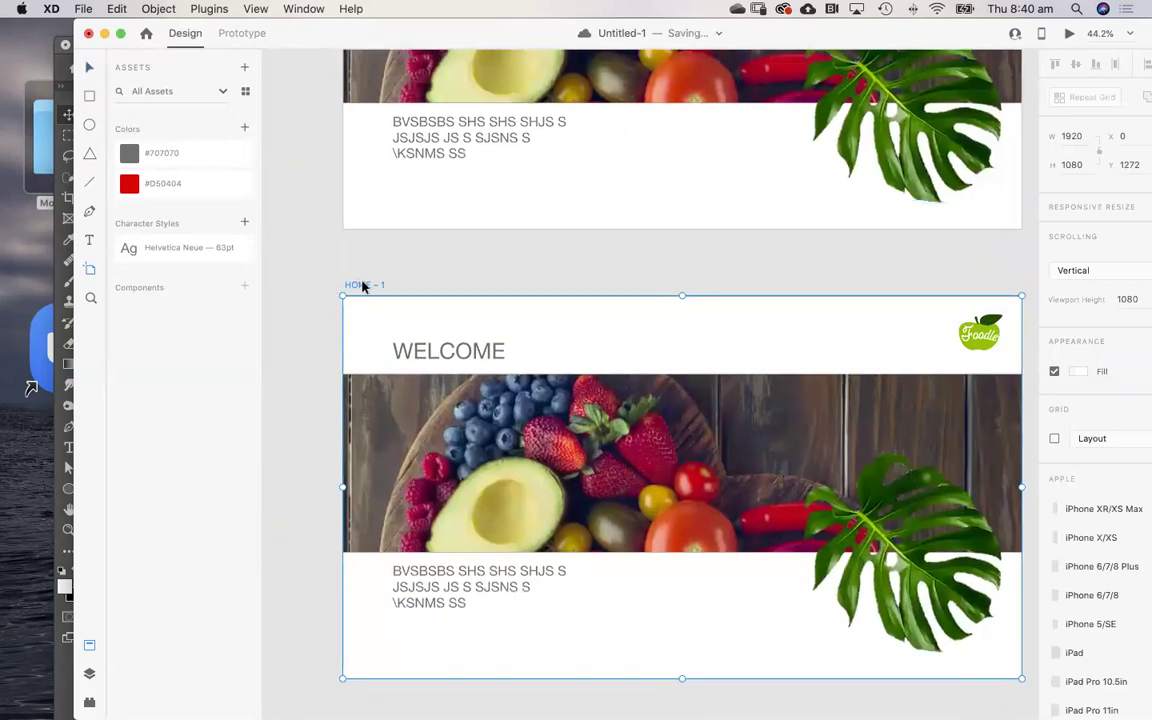
Rename the duplicated artboard as FOOD IDEAS and change its WELCOME heading to FOOD IDEAS
double_click(362, 284)
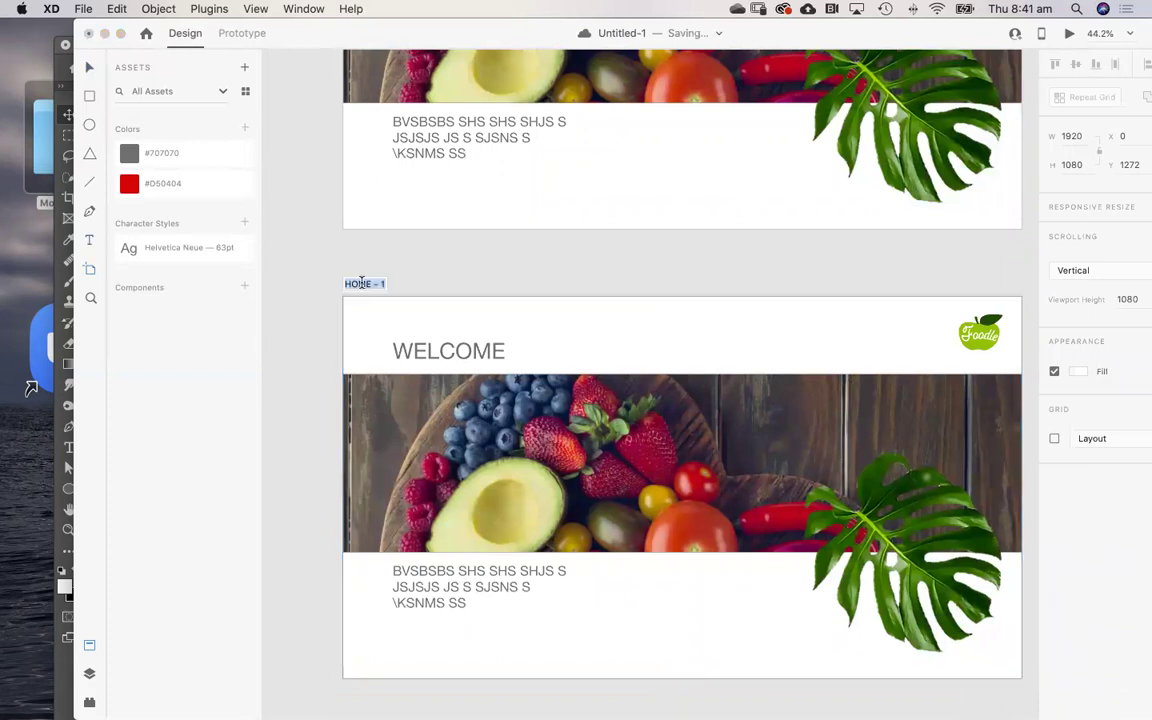
type("FOOD")
left_click(427, 357)
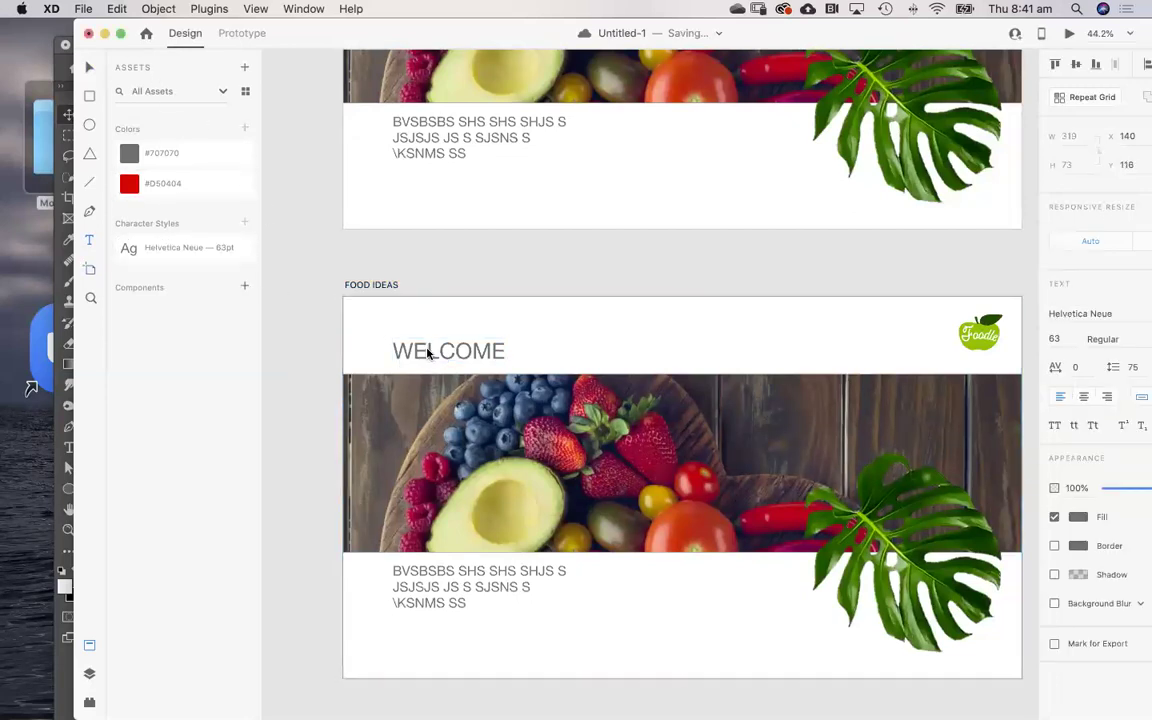
double_click(427, 352)
type("F")
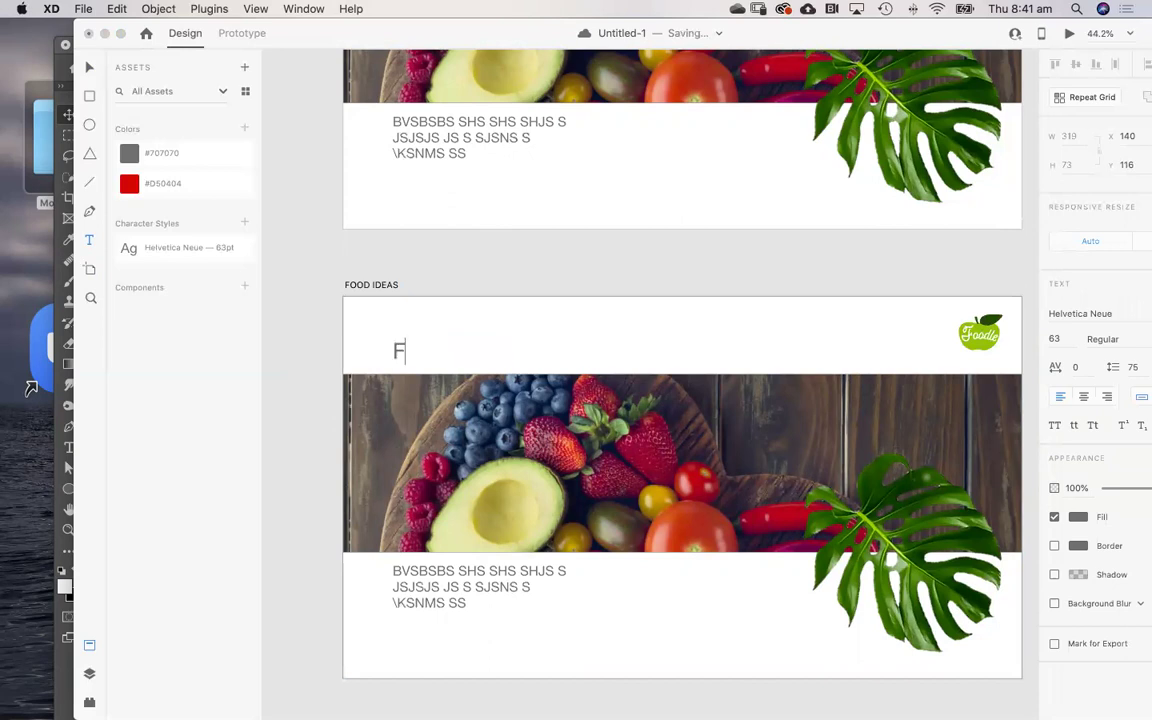
type("OOD IDEAS")
left_click(88, 64)
left_click(368, 276)
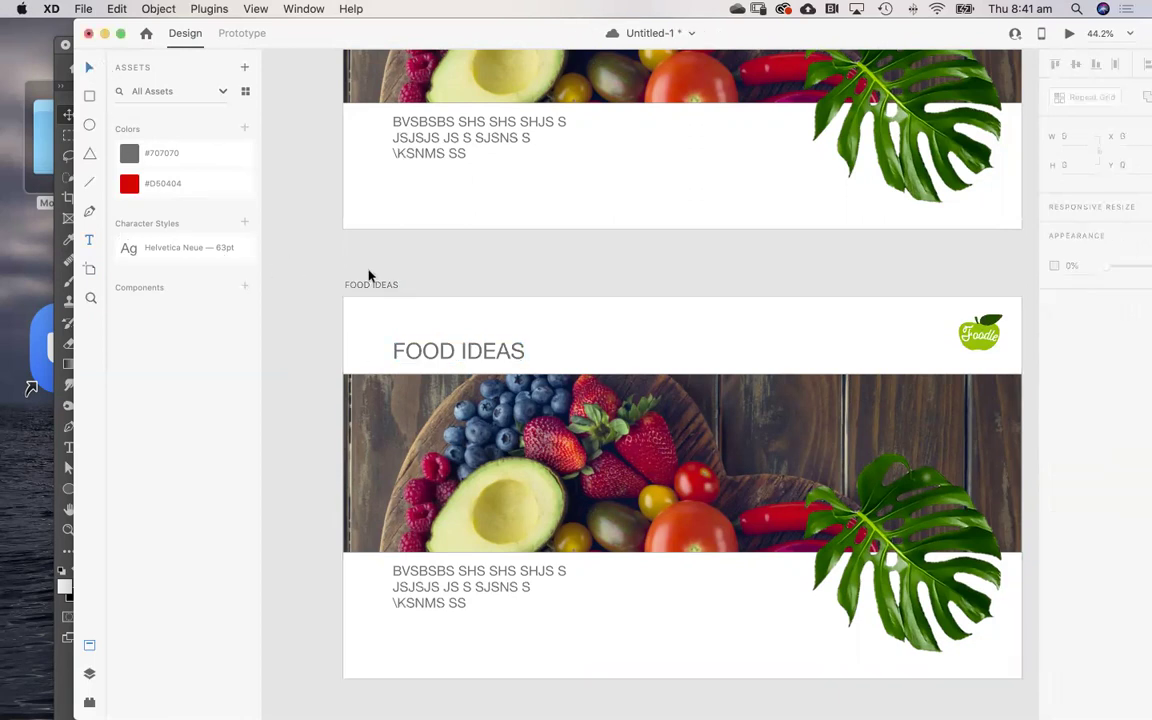
Replace the FOOD IDEAS artboard's banner photo with Photo on 26-3-20 at 8_0000_Layer 11.jpg from the Mobile app_Food folder
scroll(470, 347, "down", 2)
left_click(483, 345)
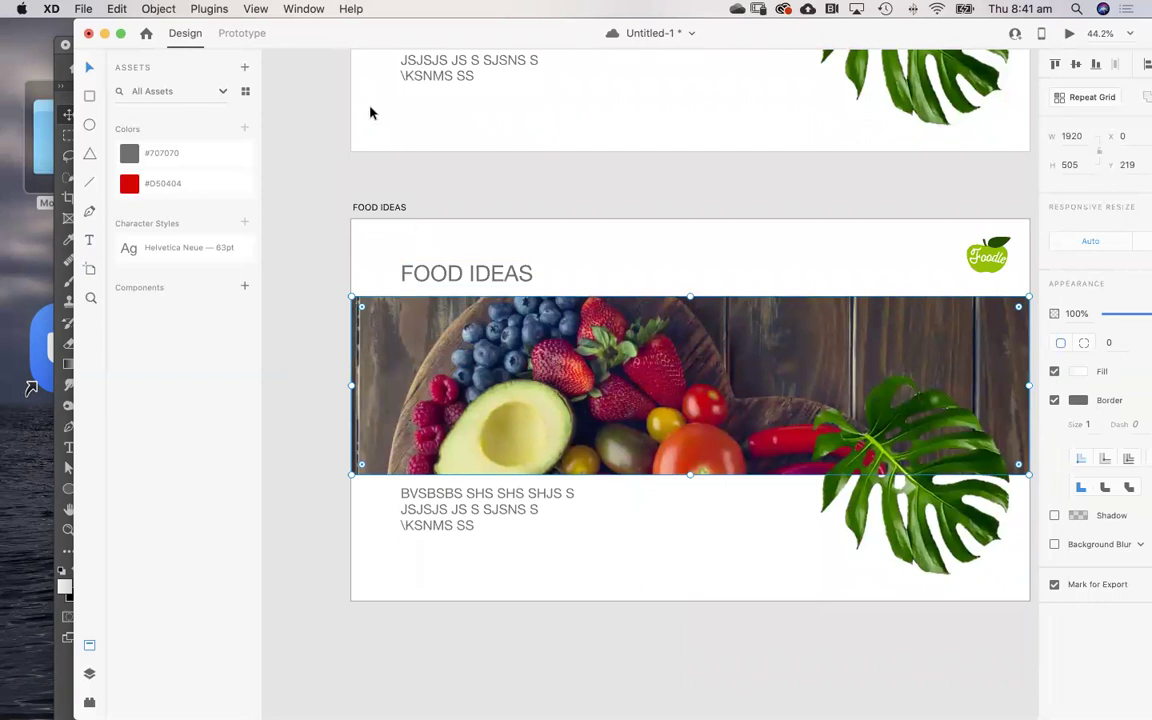
left_click_drag(321, 33, 389, 33)
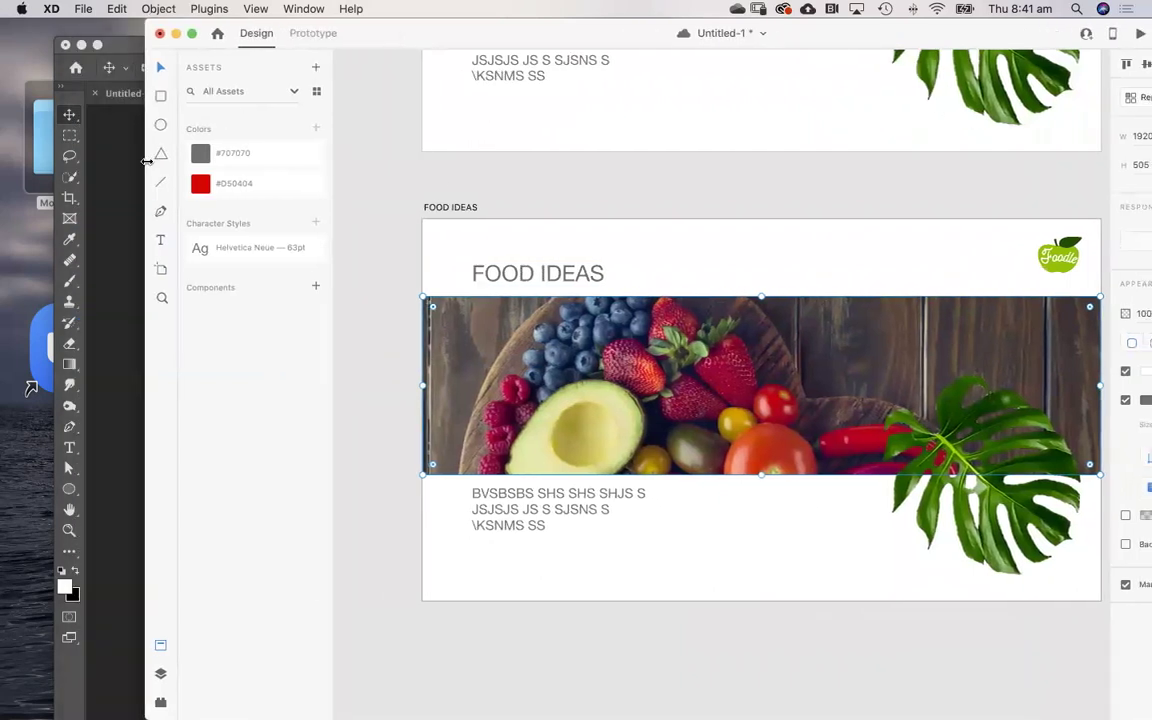
double_click(46, 148)
left_click_drag(513, 571, 290, 357)
left_click(224, 452)
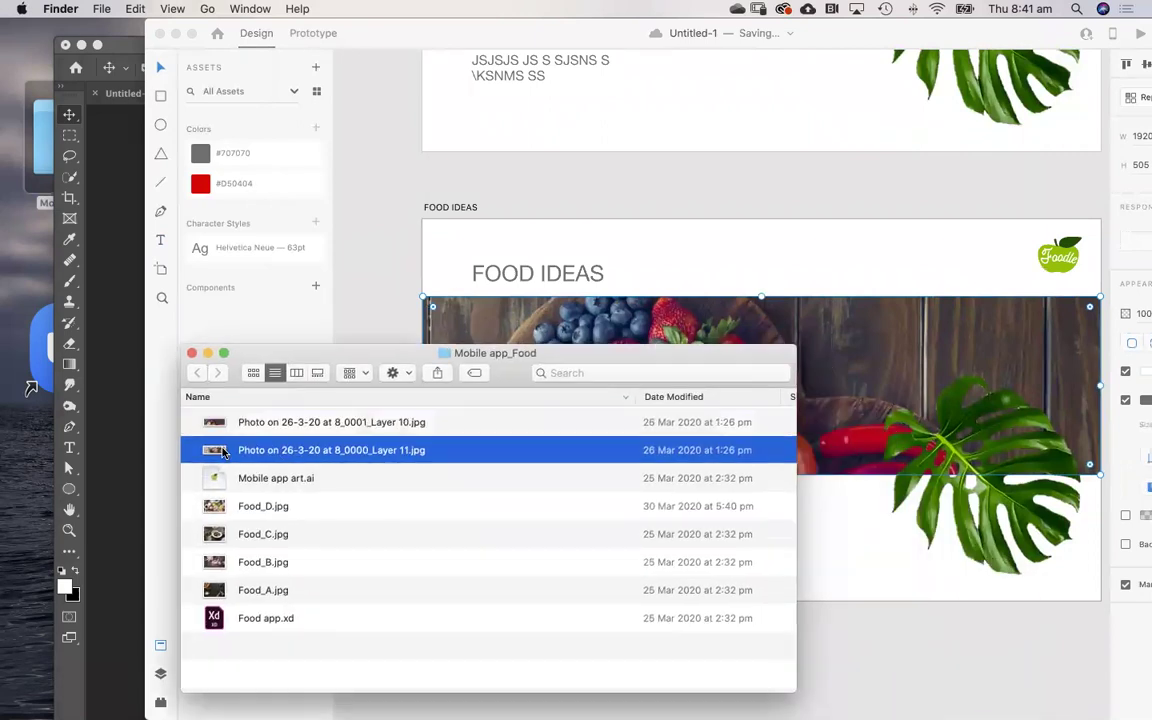
left_click_drag(216, 450, 859, 352)
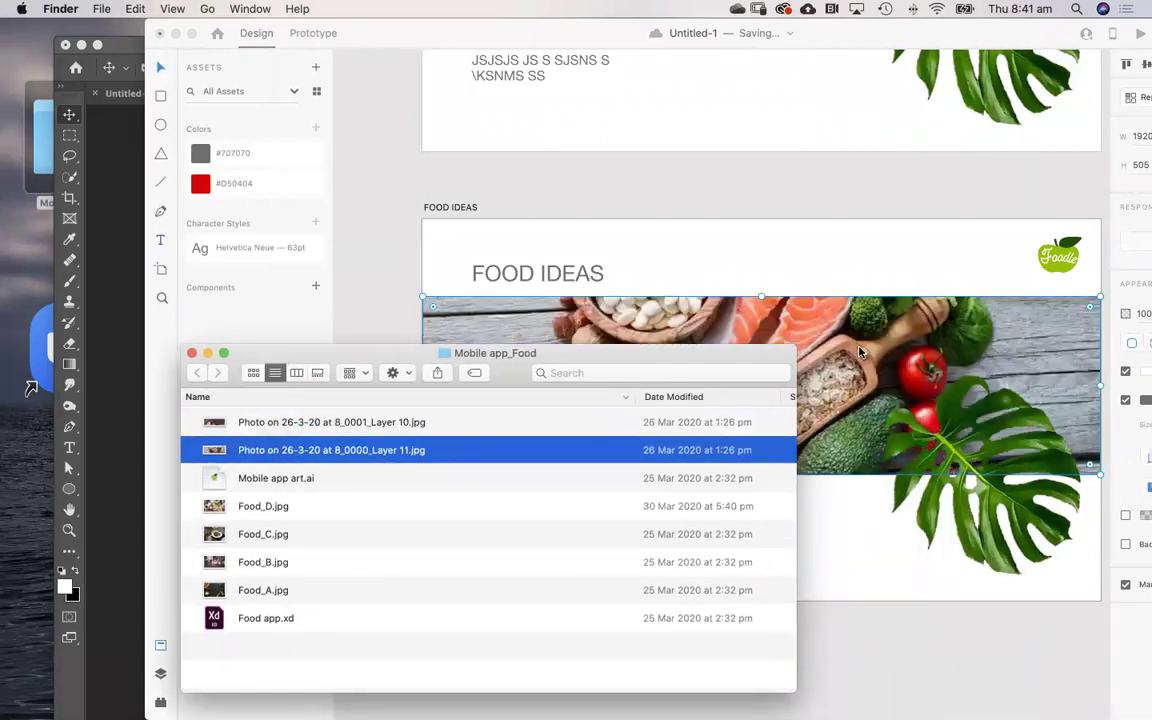
left_click_drag(646, 345, 596, 500)
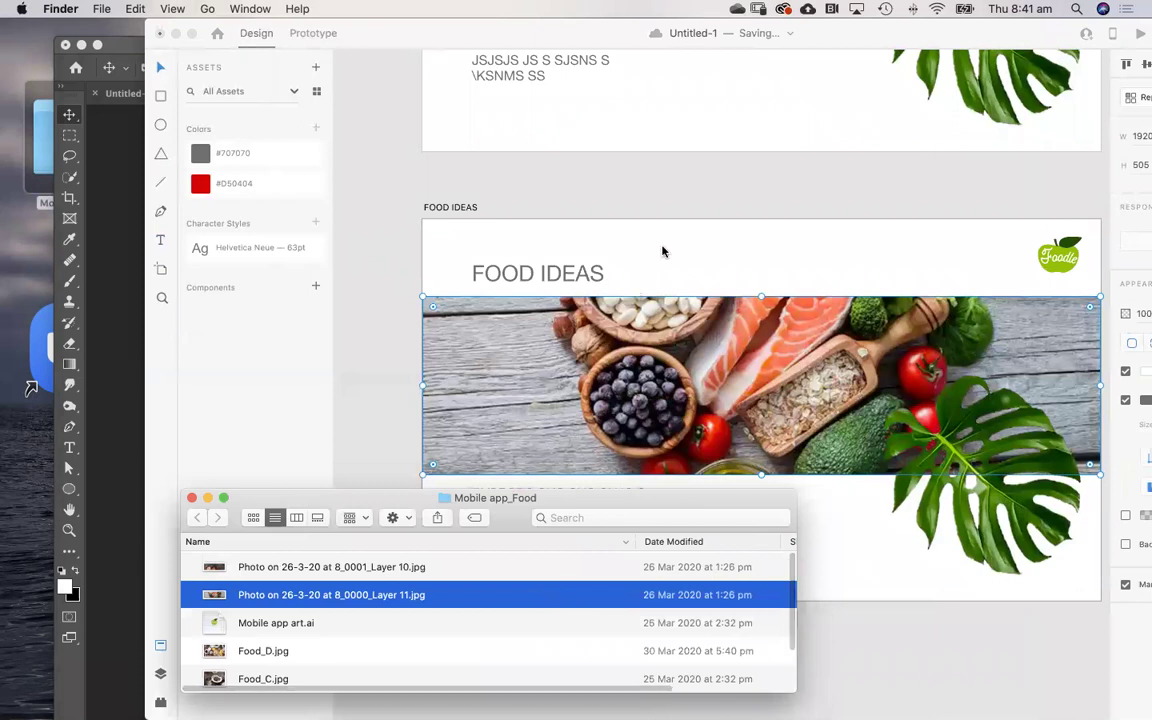
left_click(660, 280)
Move the placeholder text on the FOOD IDEAS artboard right so it sits just beside the leaf
scroll(453, 411, "up", 3)
scroll(453, 411, "right", 3)
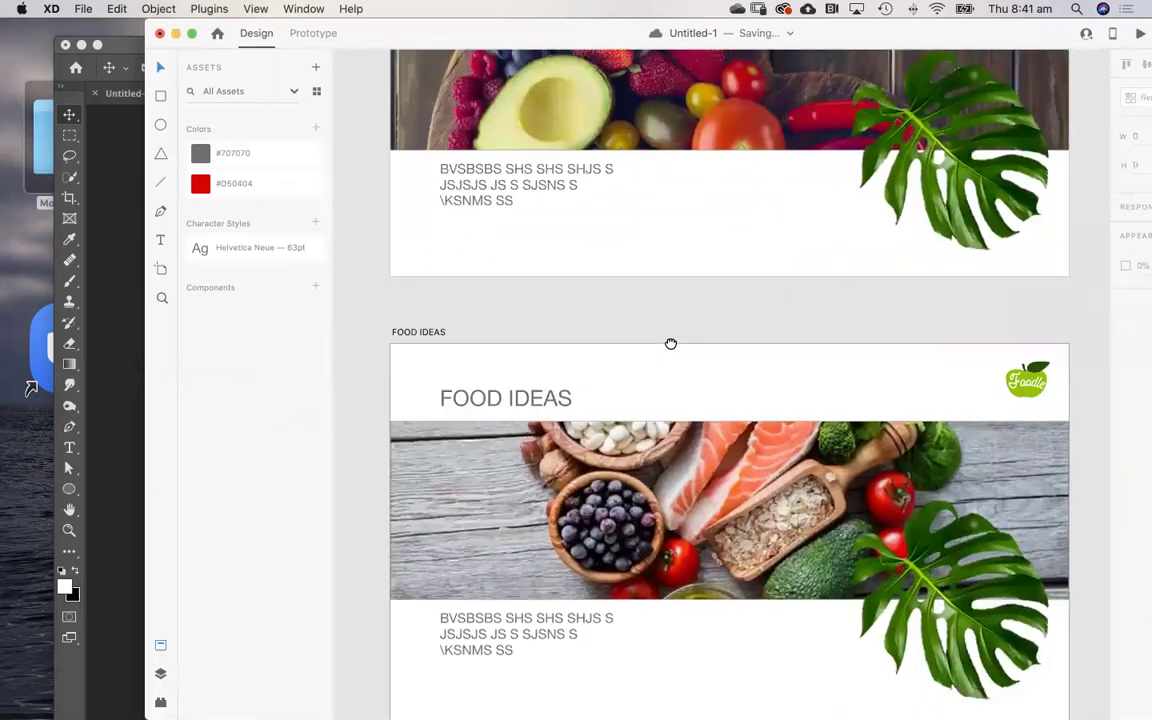
scroll(610, 310, "down", 3)
scroll(620, 395, "up", 3)
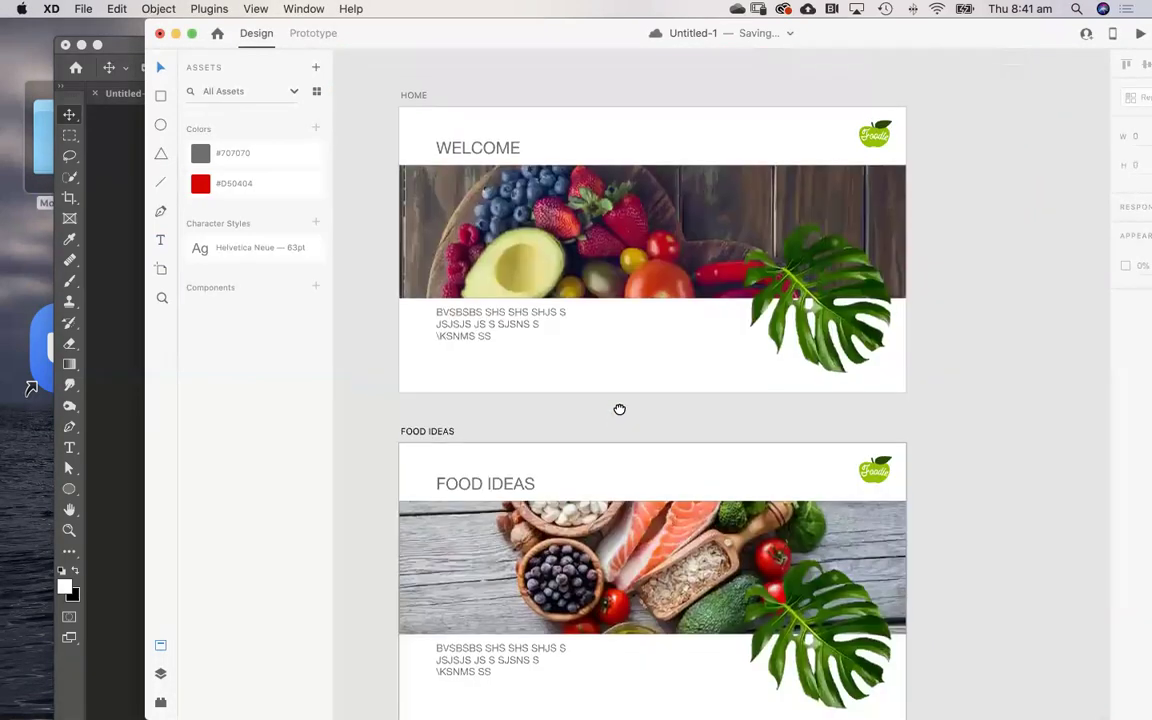
left_click_drag(620, 409, 632, 232)
left_click(473, 470)
left_click_drag(473, 470, 645, 519)
left_click_drag(622, 221, 602, 329)
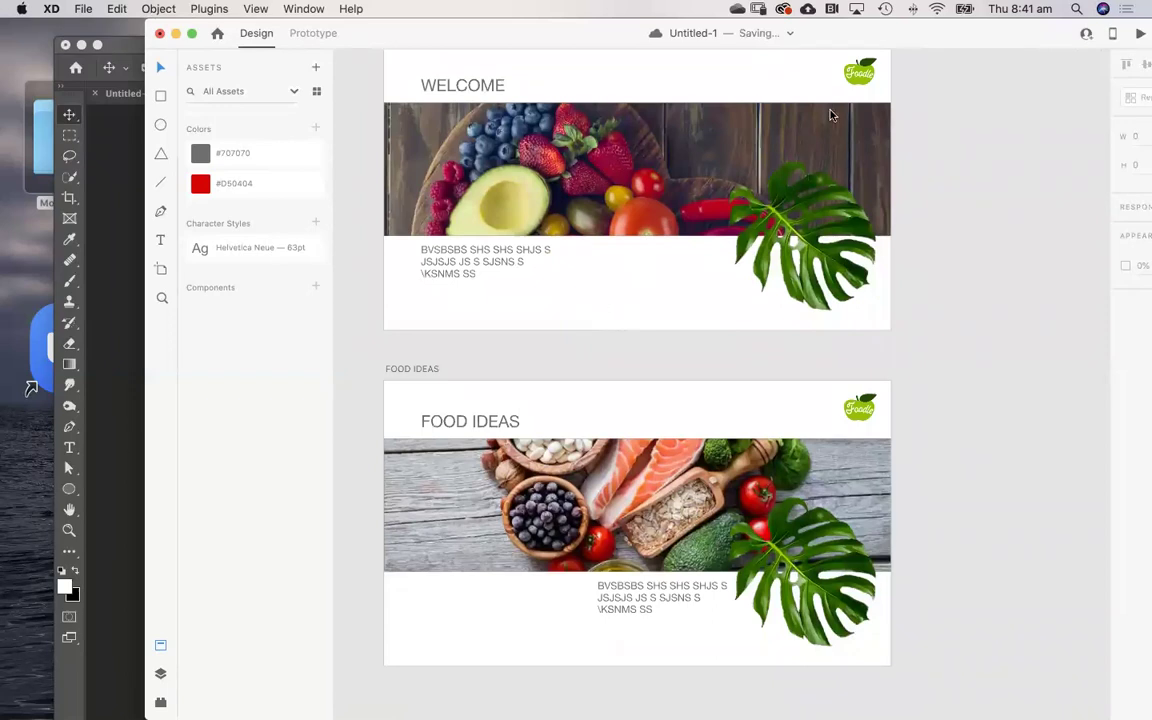
Move the logos on both artboards together to the left edge of the headers and shift both headings right, clear of them
left_click(860, 72)
left_click(859, 408, "shift")
left_click_drag(859, 408, 673, 410)
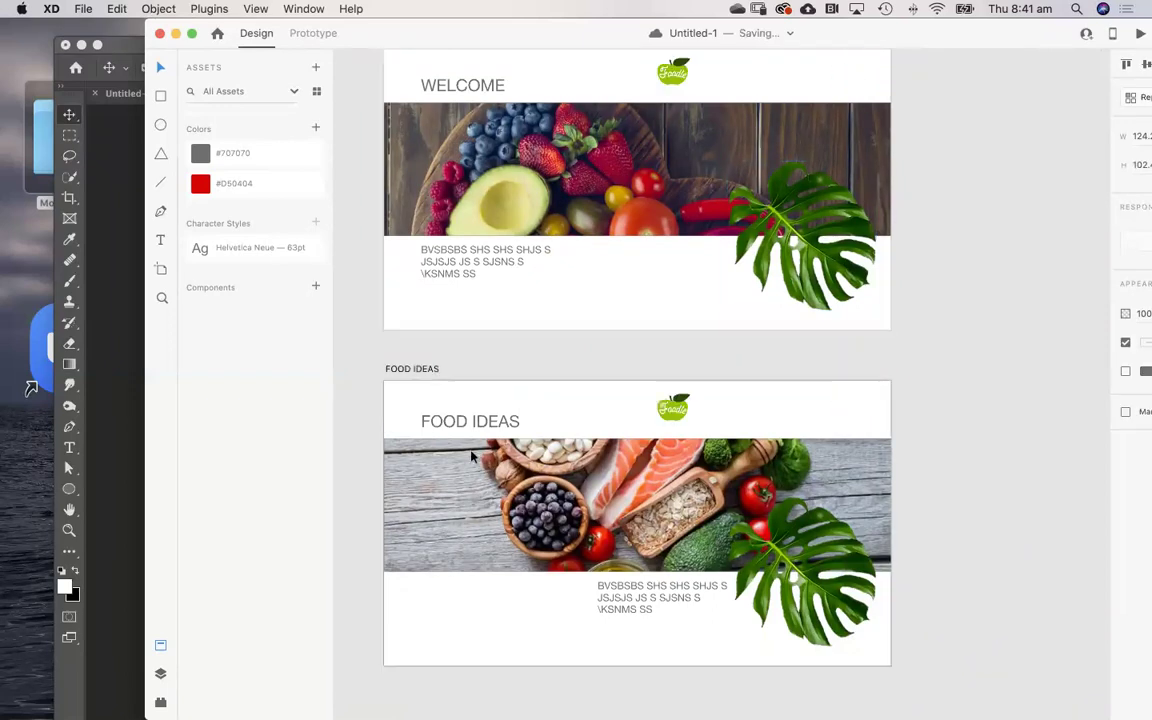
left_click_drag(472, 456, 404, 458)
left_click(462, 85)
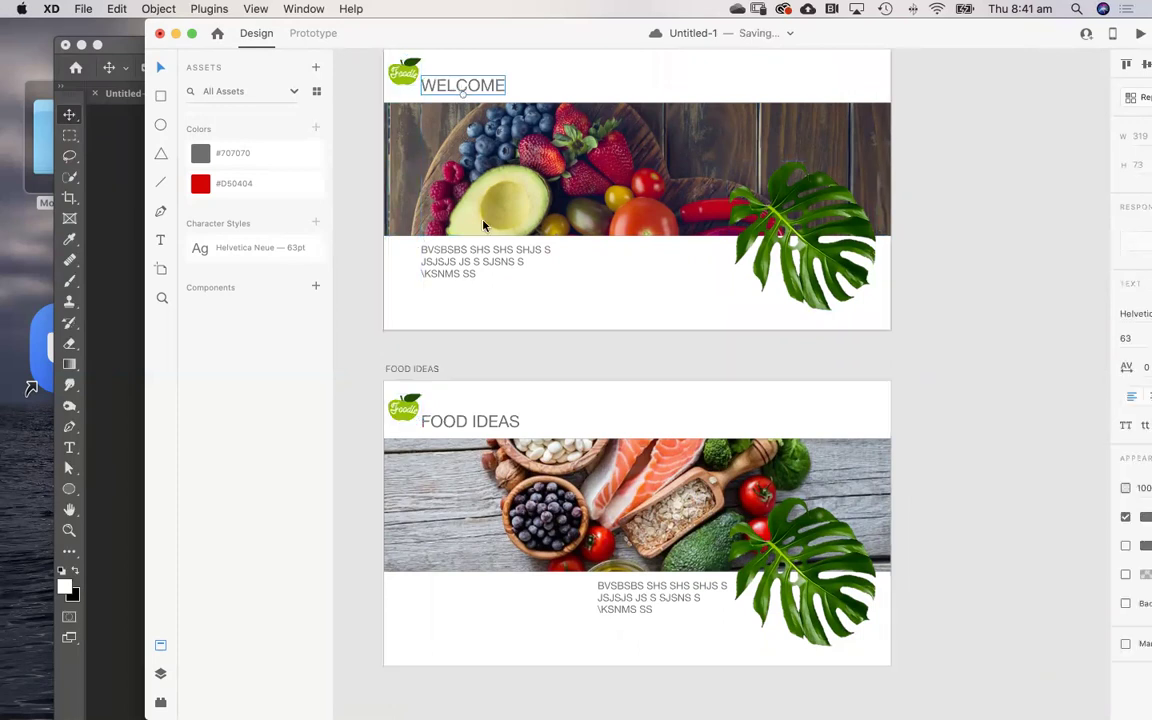
left_click(478, 420, "shift")
left_click_drag(478, 420, 587, 421)
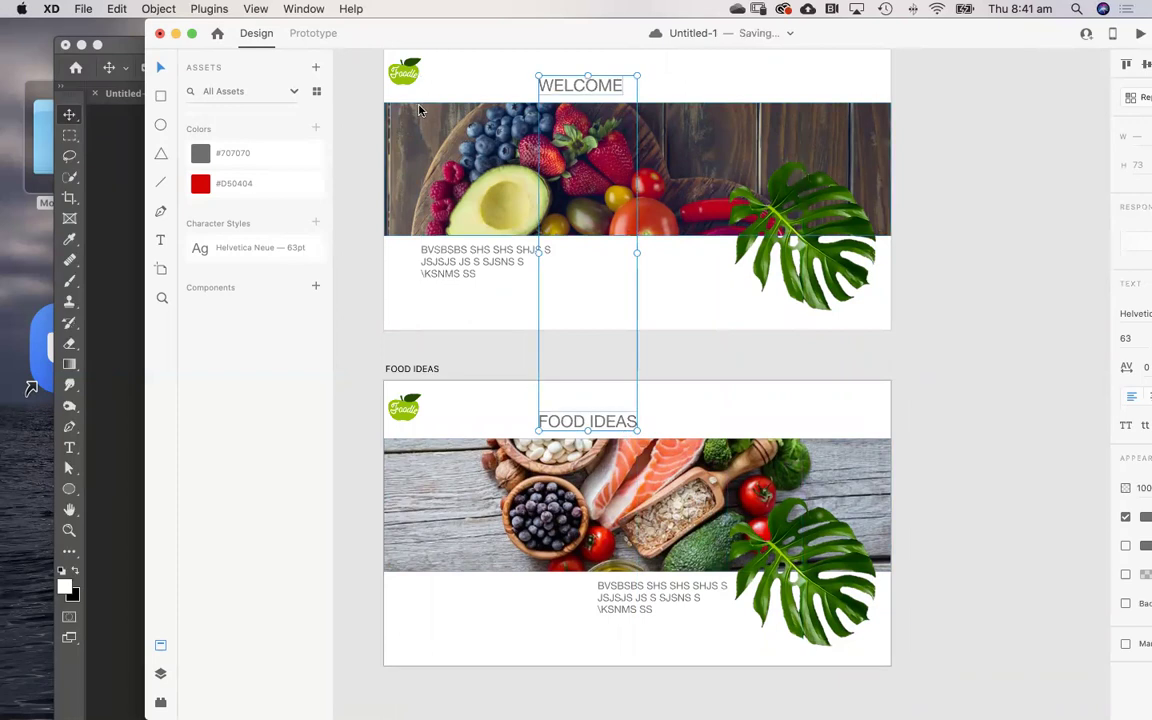
Move both logos slightly right to centre on the left edge of HOME's placeholder text, and bring both headings back close beside them
left_click(405, 72)
left_click(405, 407, "shift")
left_click_drag(405, 407, 451, 360)
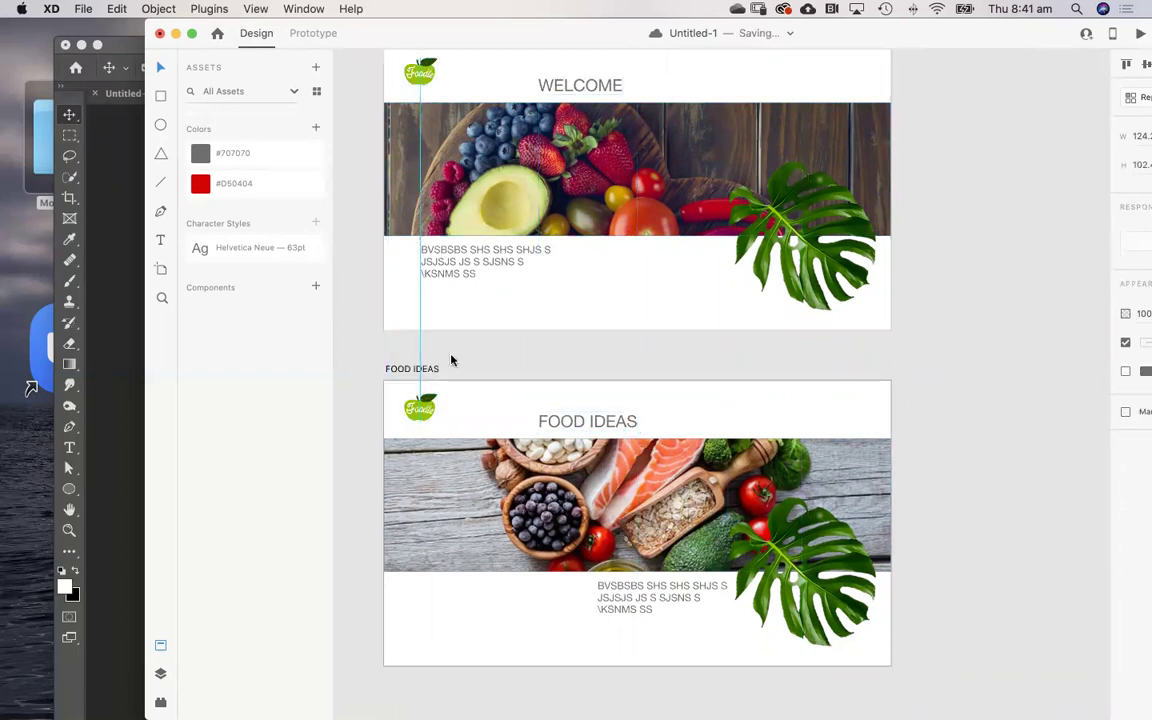
left_click(572, 90)
left_click(568, 423, "shift")
left_click_drag(568, 423, 481, 423)
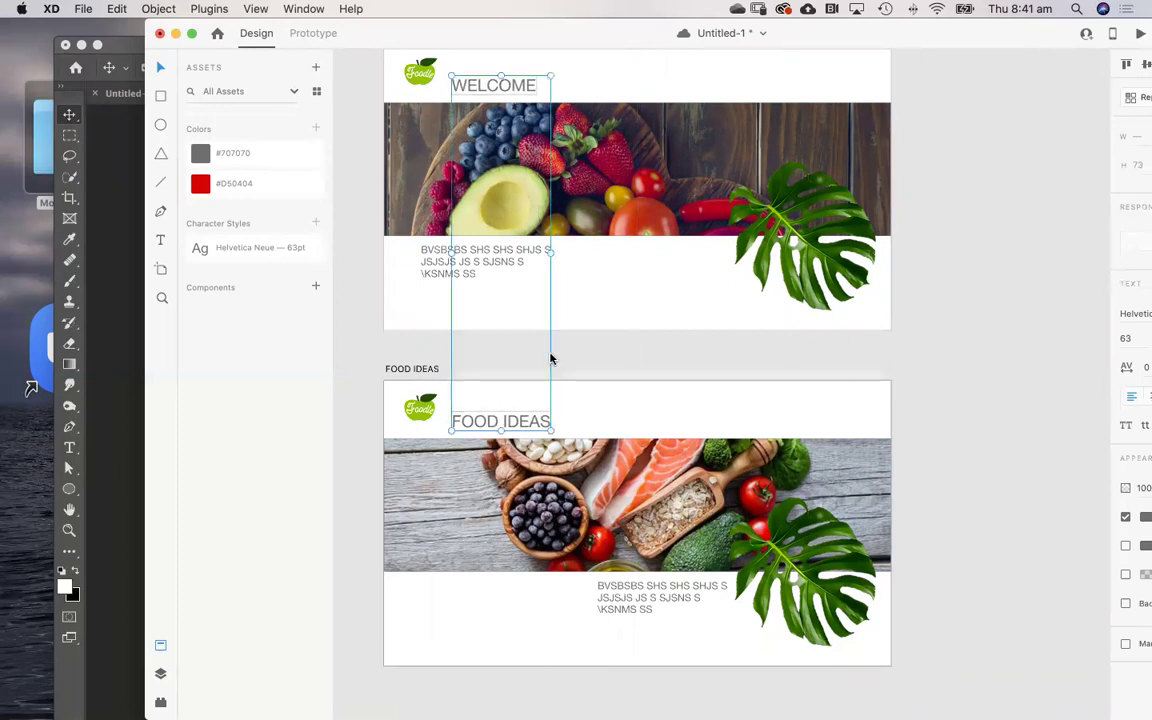
left_click(580, 372)
Save the document and reposition the application window so that it fits fully on the screen
scroll(568, 280, "down", 3)
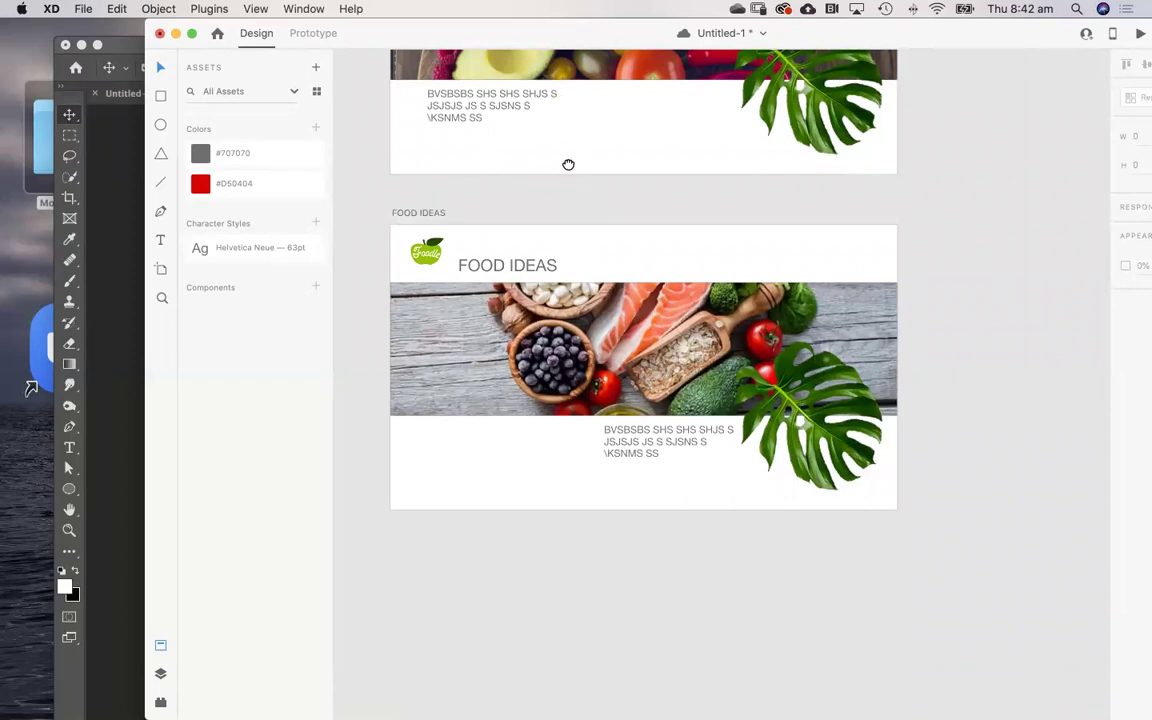
left_click_drag(568, 164, 568, 419)
scroll(560, 236, "up", 5)
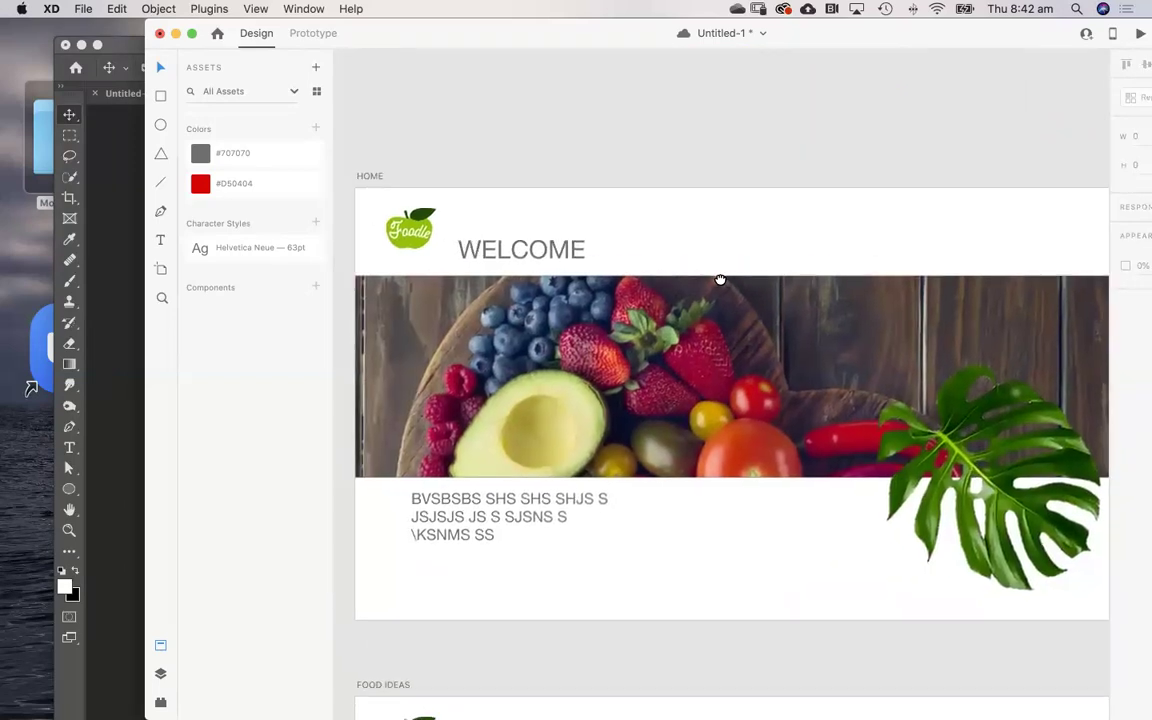
key("super+s")
left_click_drag(504, 36, 360, 37)
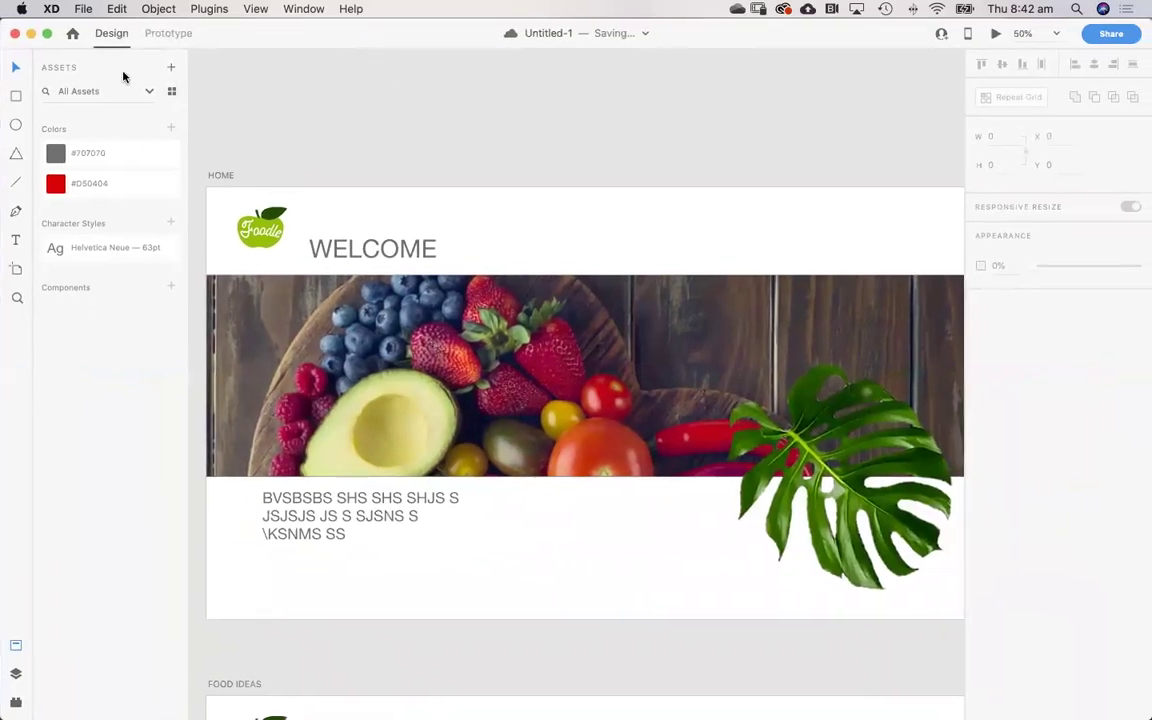
Add a HOME text label in Helvetica Neue 38 pt to the HOME artboard's header and lower it towards the WELCOME heading's baseline
left_click(15, 242)
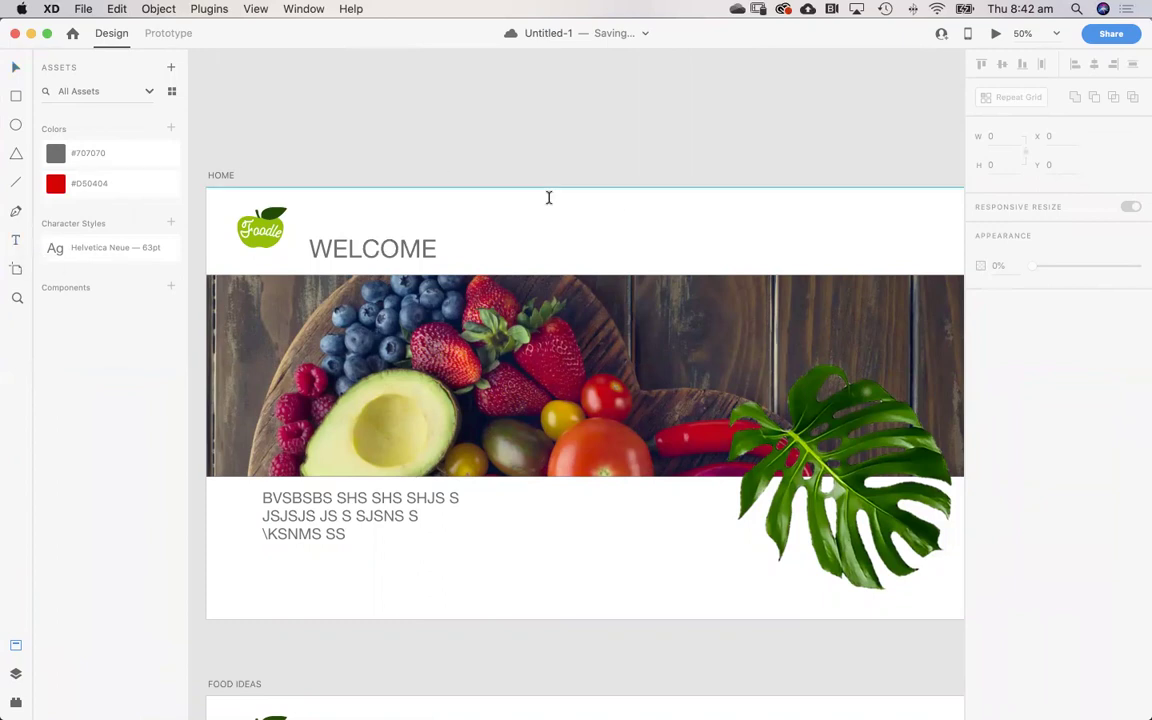
left_click(680, 225)
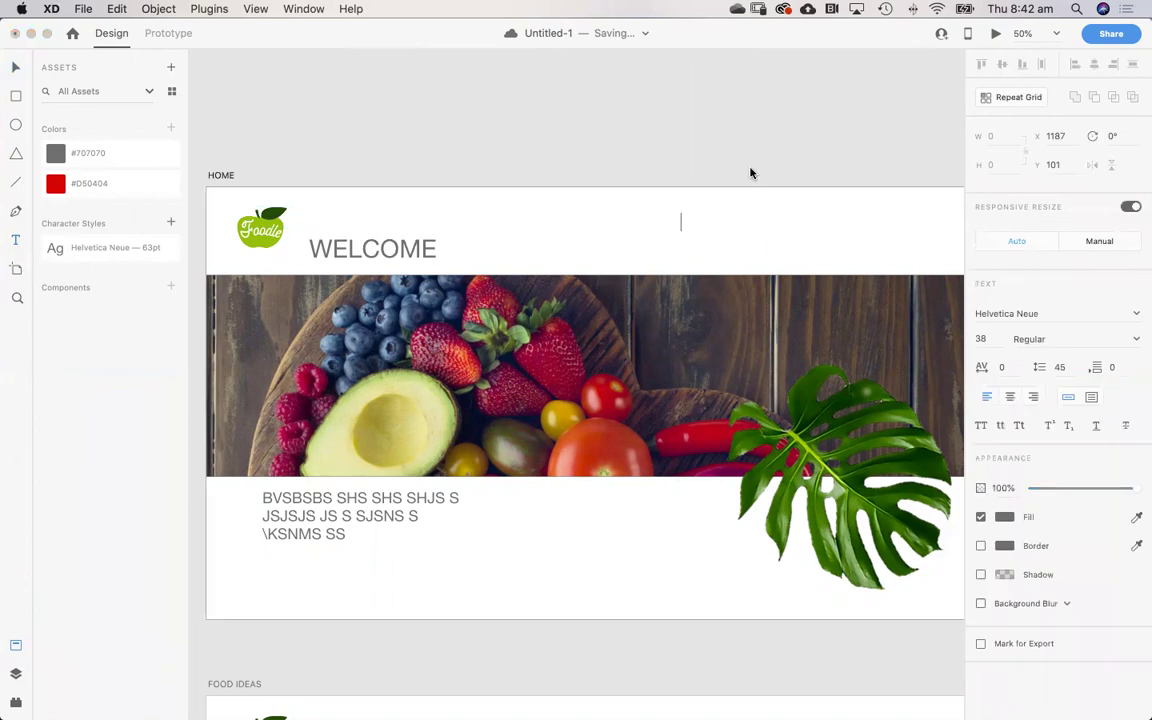
type("HOM")
left_click(19, 66)
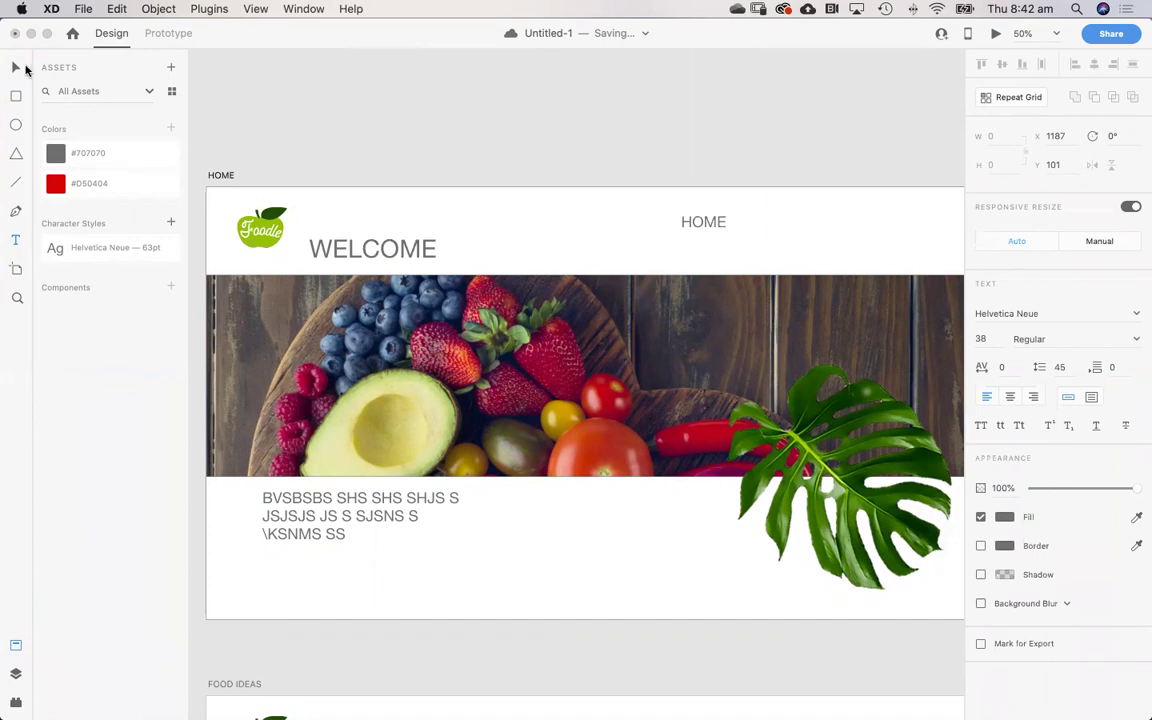
left_click(491, 167)
left_click_drag(699, 226, 699, 243)
left_click(752, 196)
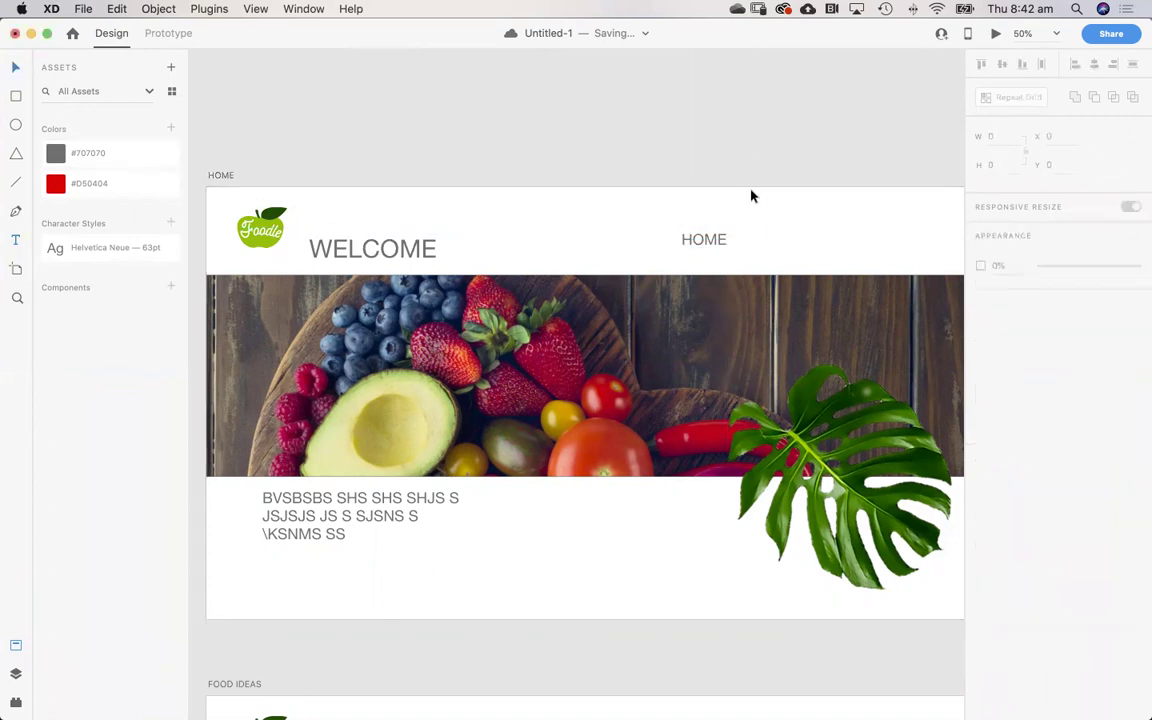
Turn the header's HOME label into a horizontal Repeat Grid of three closely spaced labels in one row
left_click(700, 240)
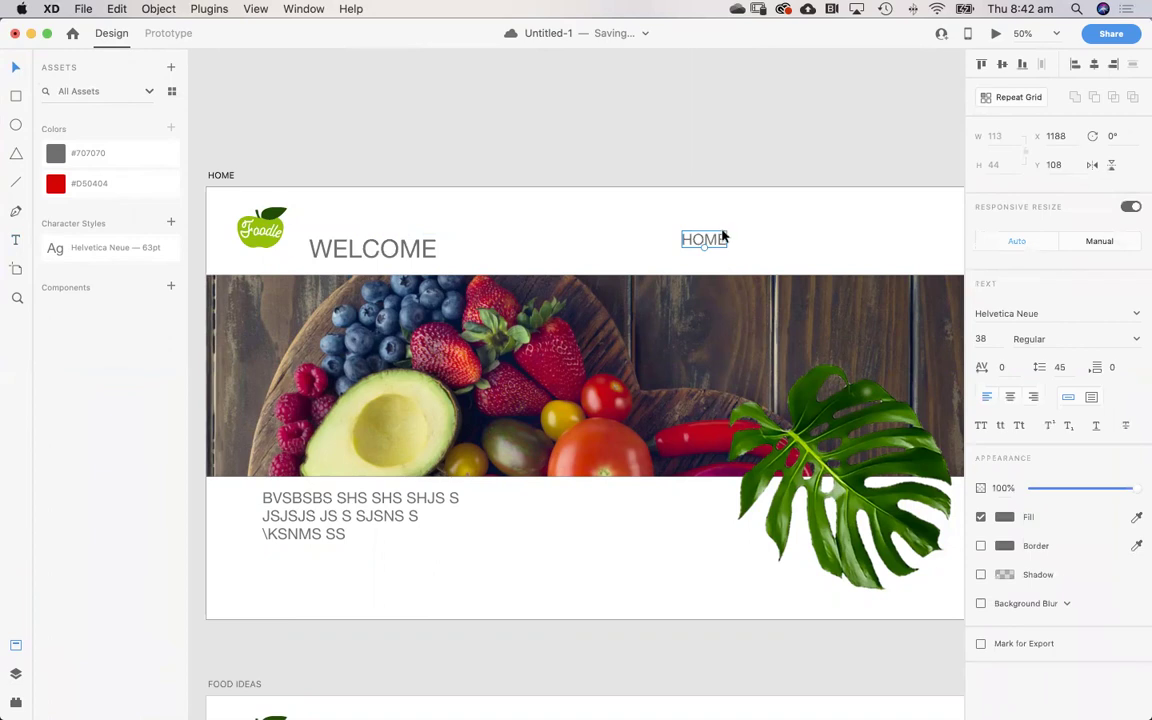
left_click(1007, 97)
left_click_drag(726, 238, 908, 241)
mouse_move(794, 258)
left_mouse_down()
mouse_move(789, 308)
mouse_move(795, 250)
left_mouse_up()
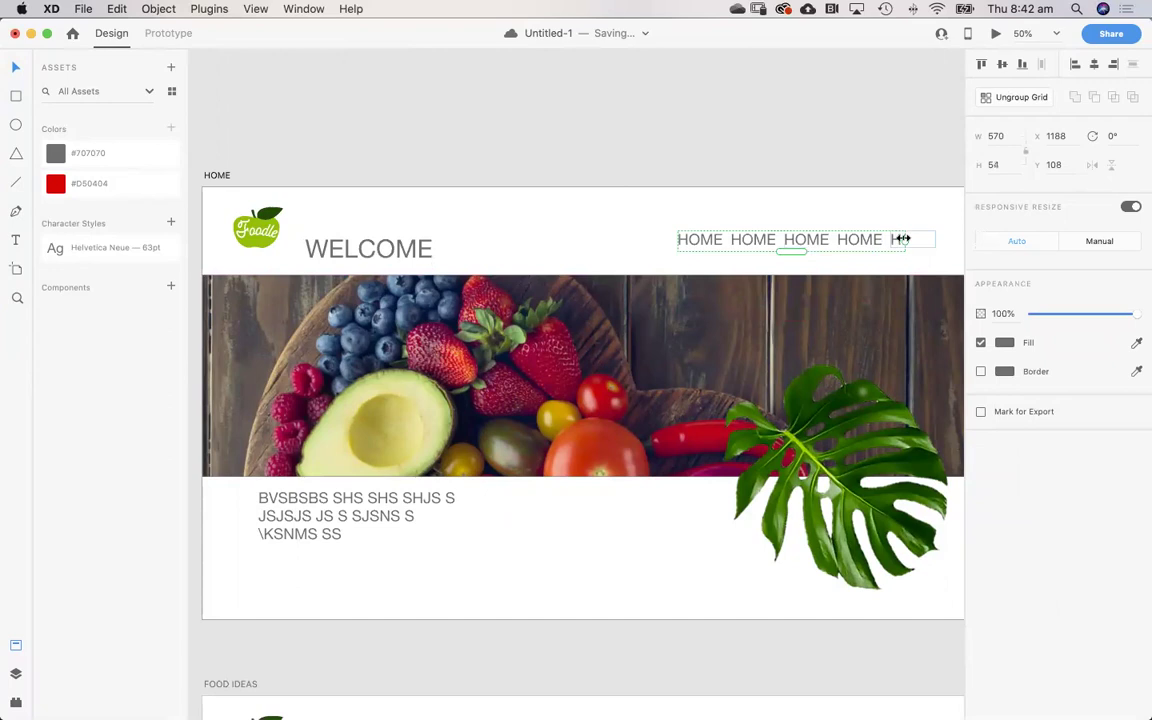
left_click_drag(875, 243, 833, 249)
left_click(833, 158)
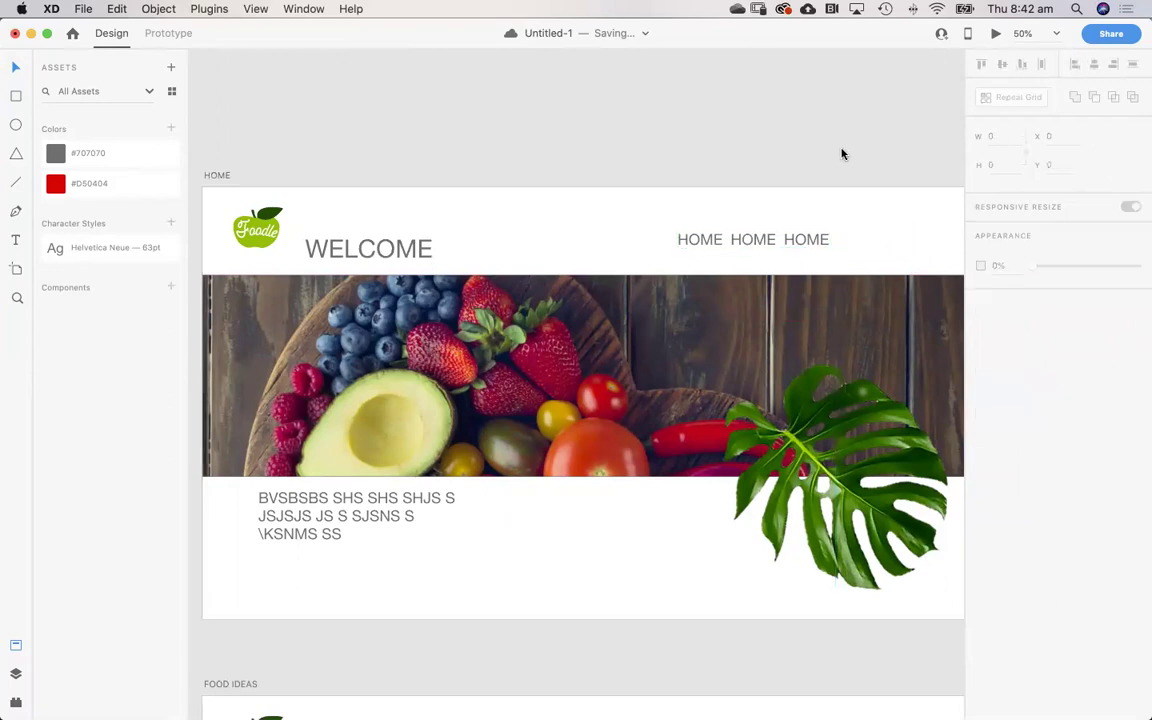
Change the second label in the repeat grid to IDEAS and the third to GALLERY
left_click(743, 240)
double_click(741, 239)
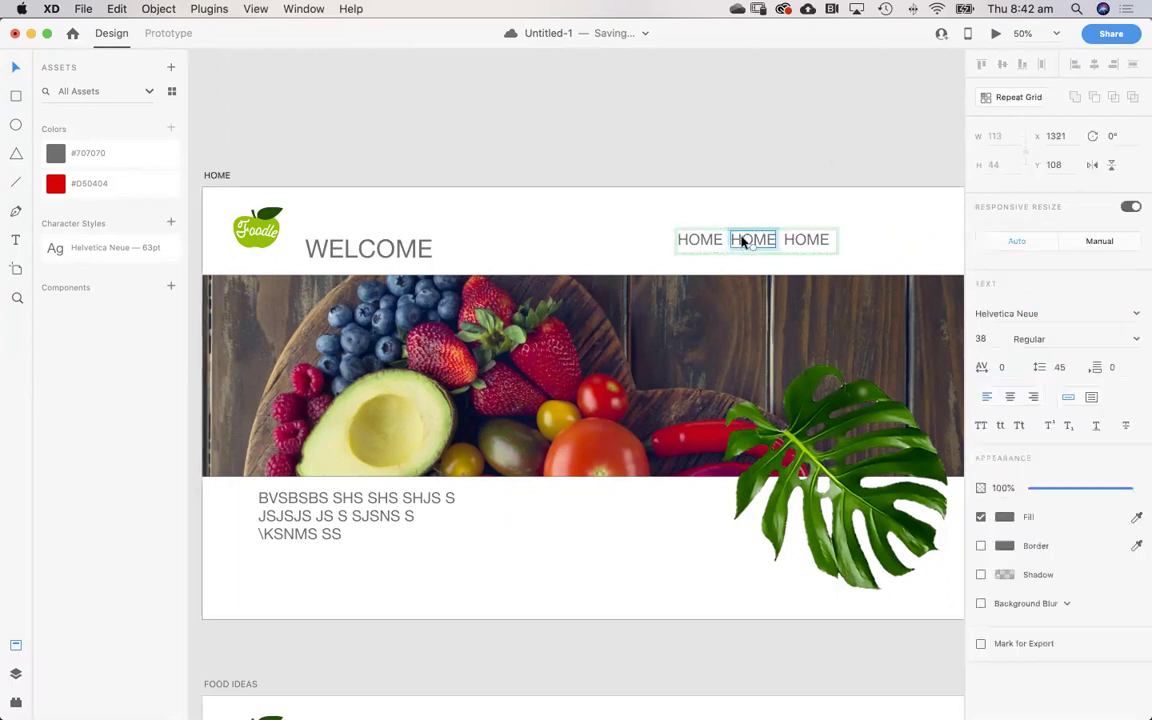
double_click(748, 237)
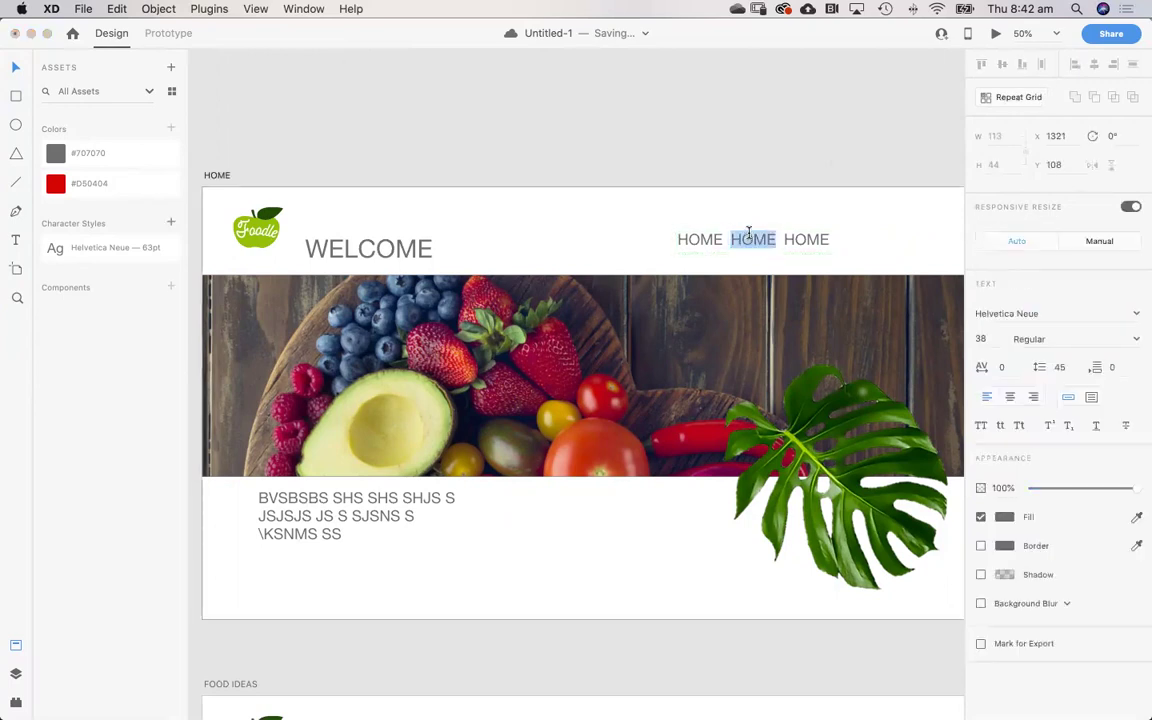
key("BackSpace")
type("IDEAS")
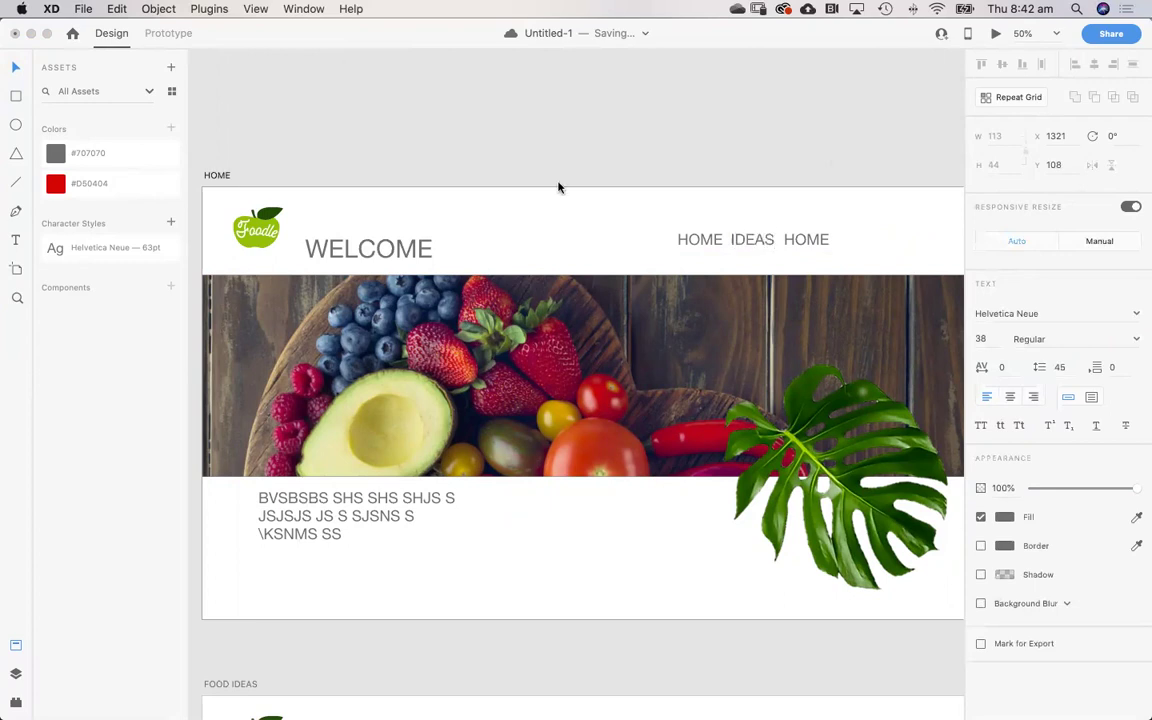
key("Escape")
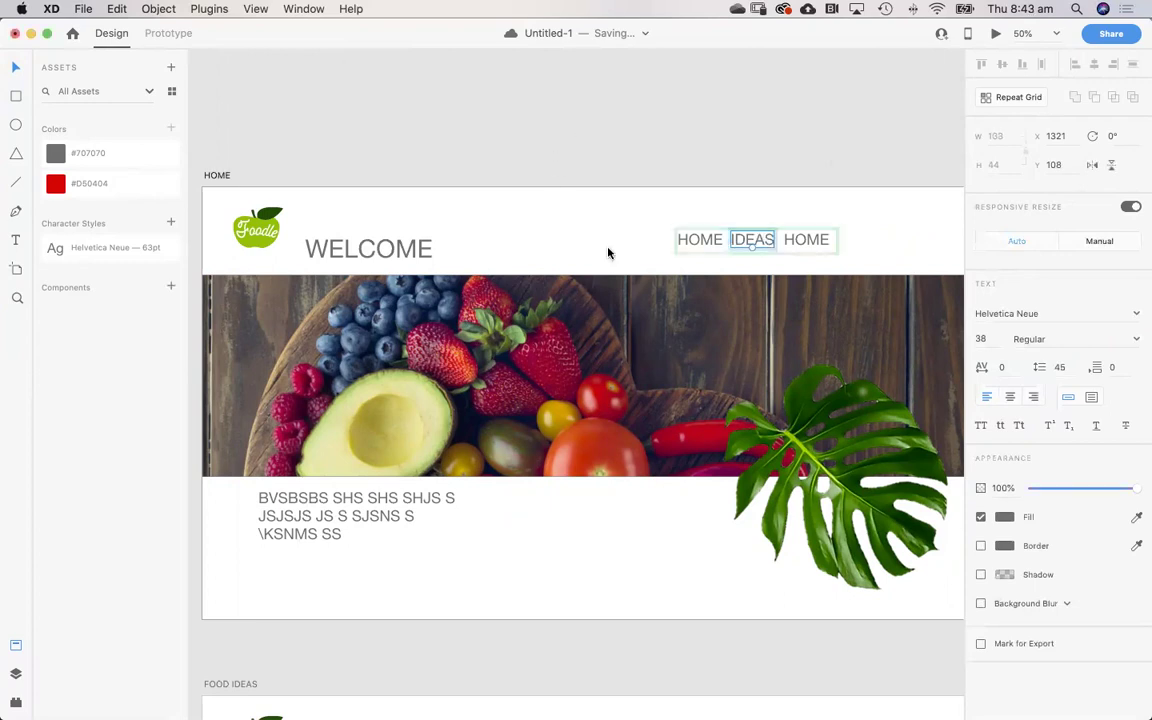
double_click(806, 243)
type("G")
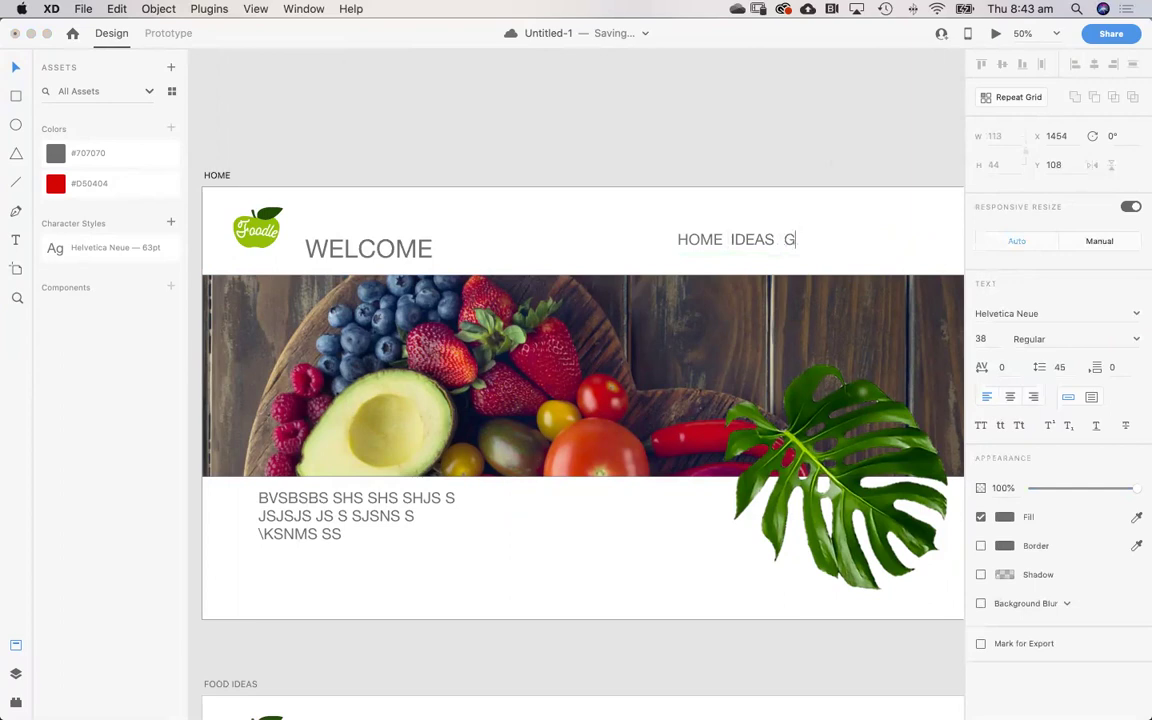
type("ALLERY")
left_click(615, 180)
Move the navigation grid to the header's right end just above the banner and widen it to about 529 px with larger, even gaps between labels
left_click_drag(715, 243, 843, 252)
left_click_drag(940, 258, 942, 258)
left_click_drag(872, 256, 805, 259)
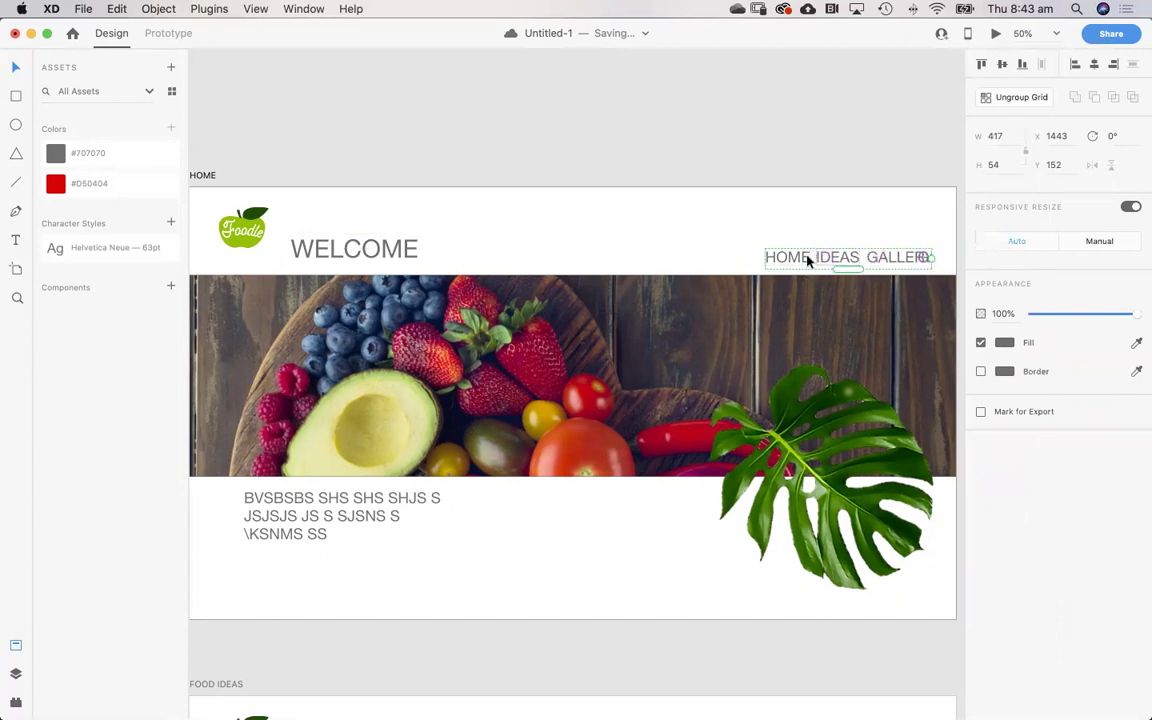
left_click(857, 260)
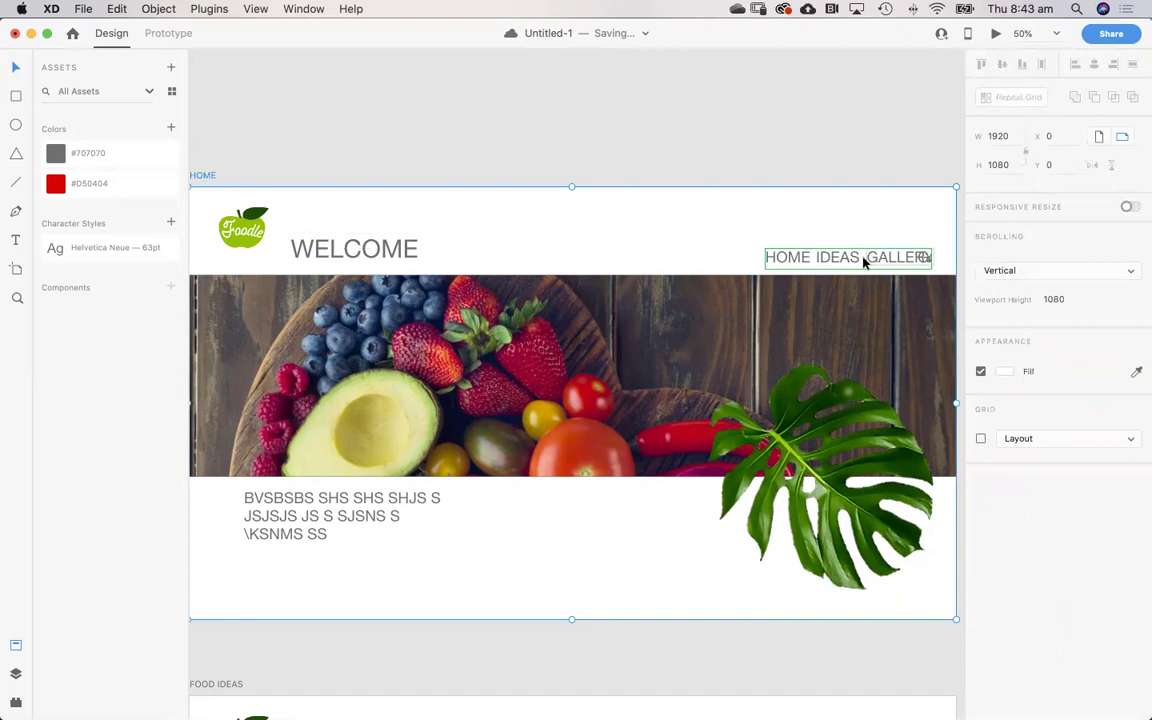
left_click(860, 258)
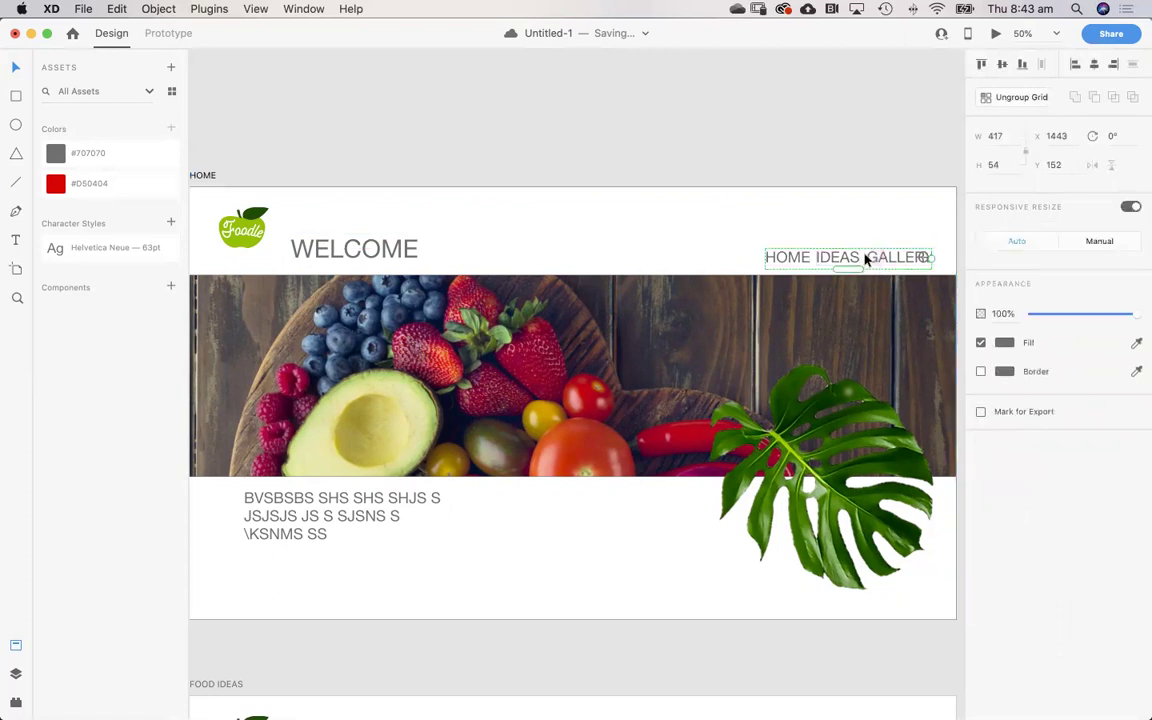
left_click_drag(868, 257, 779, 260)
left_click_drag(920, 257, 882, 258)
left_click(905, 219)
left_click(874, 211)
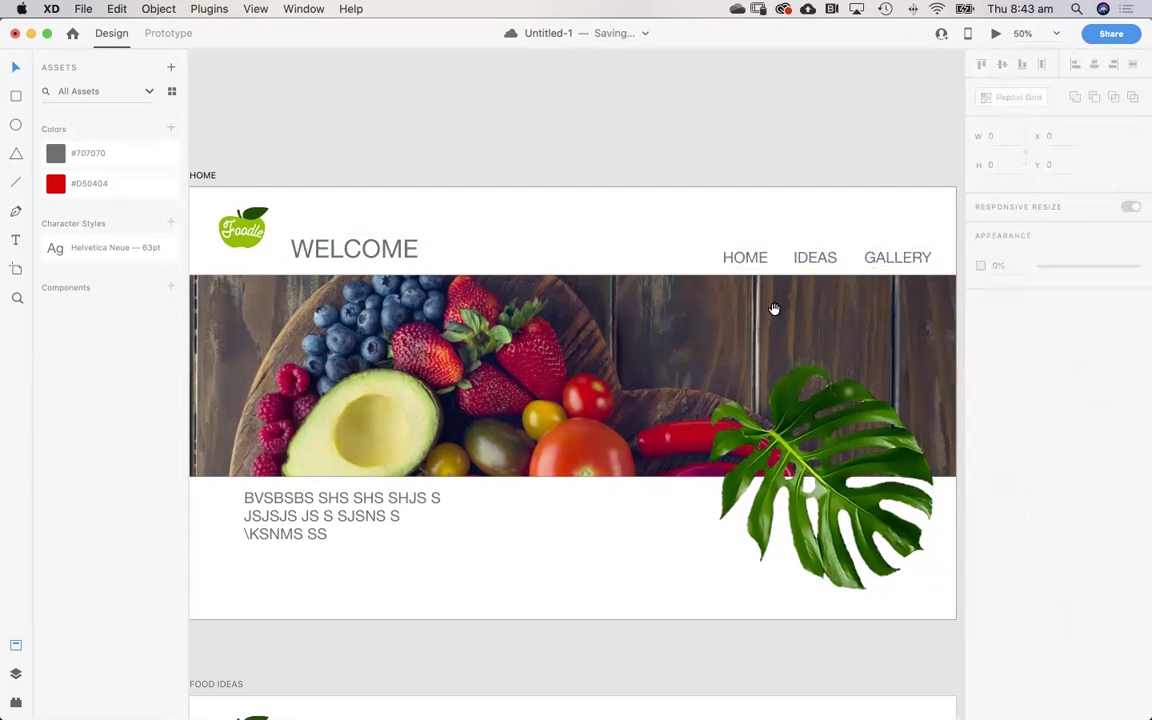
Copy the HOME, IDEAS and GALLERY navigation grid from the HOME artboard and paste it at the same place on the FOOD IDEAS artboard
scroll(771, 309, "down", 5)
scroll(684, 245, "right", 3)
scroll(684, 245, "up", 3)
scroll(684, 245, "left", 2)
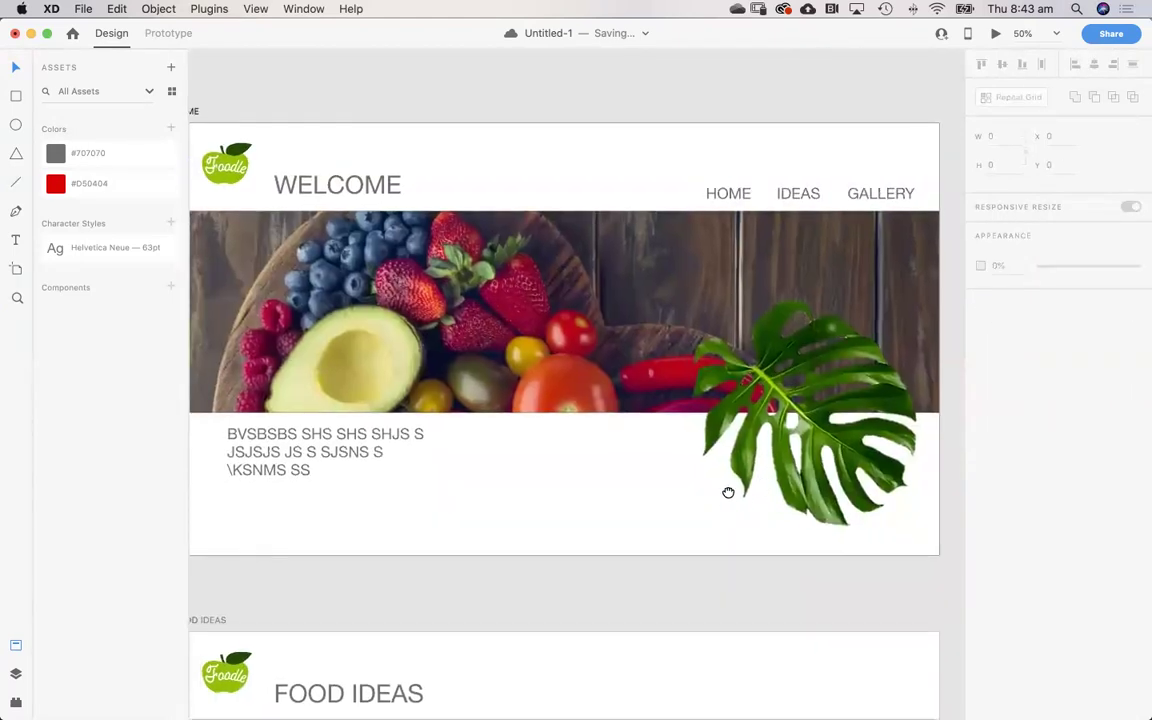
scroll(727, 488, "down", 5)
scroll(727, 488, "left", 1)
scroll(747, 291, "up", 3)
scroll(668, 262, "down", 5)
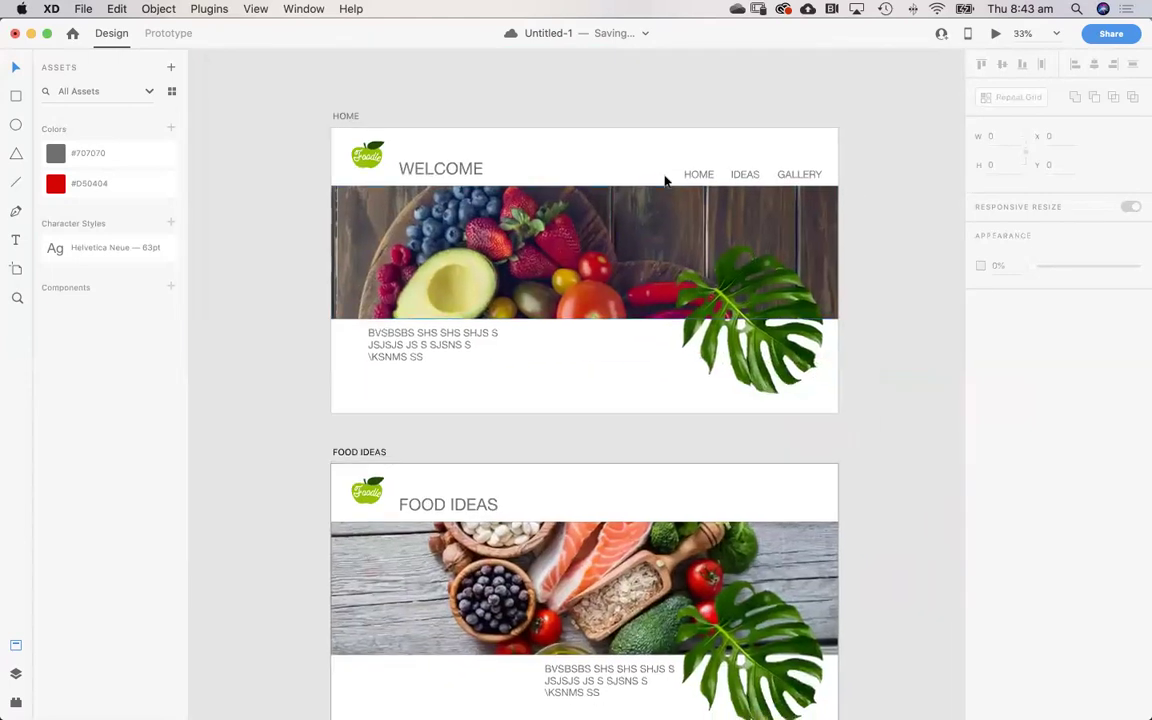
left_click(690, 176)
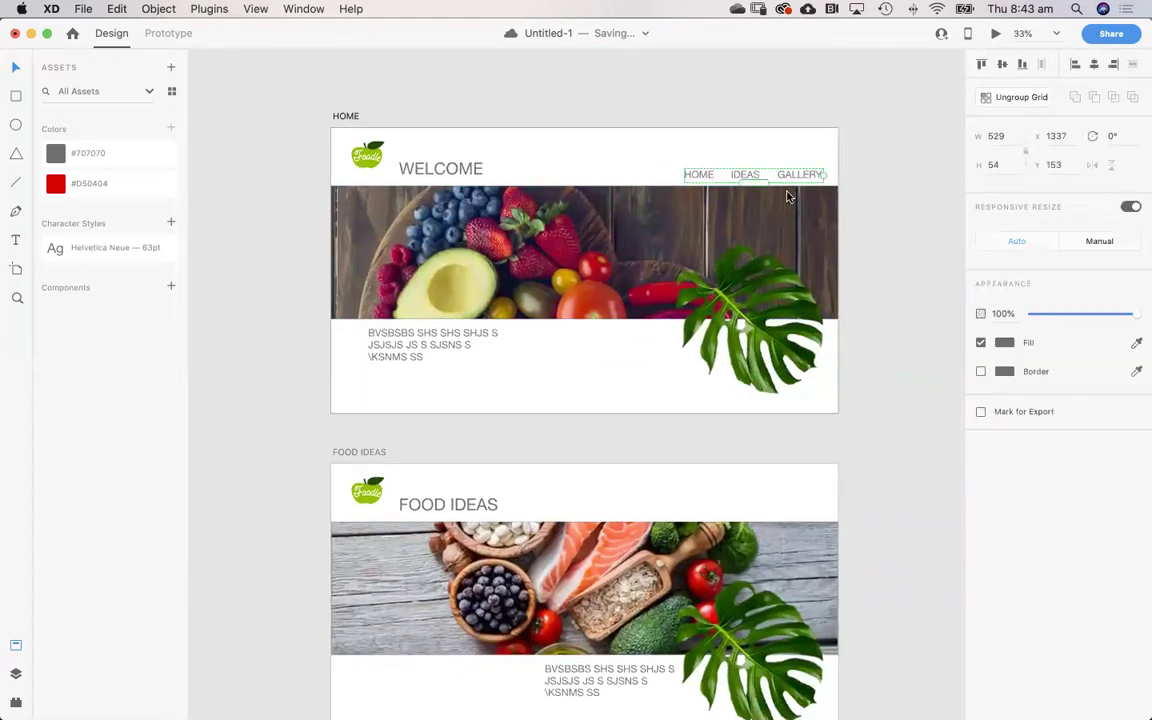
key("super+c")
left_click(363, 453)
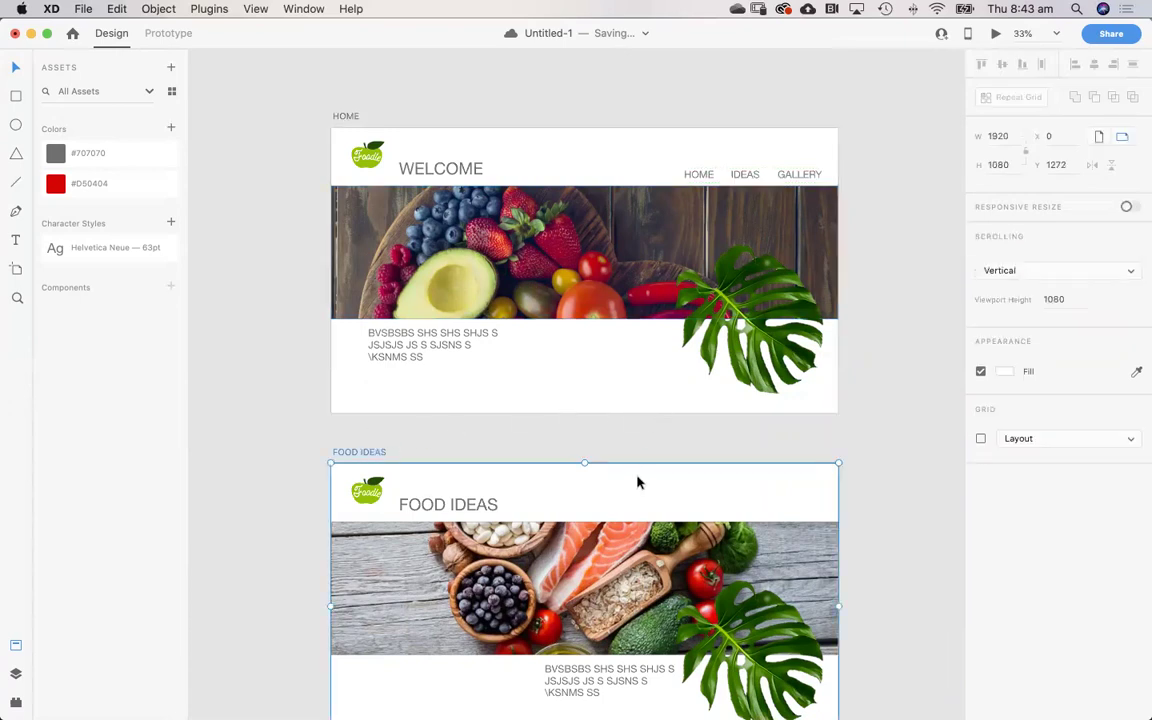
key("super+v")
left_click(788, 445)
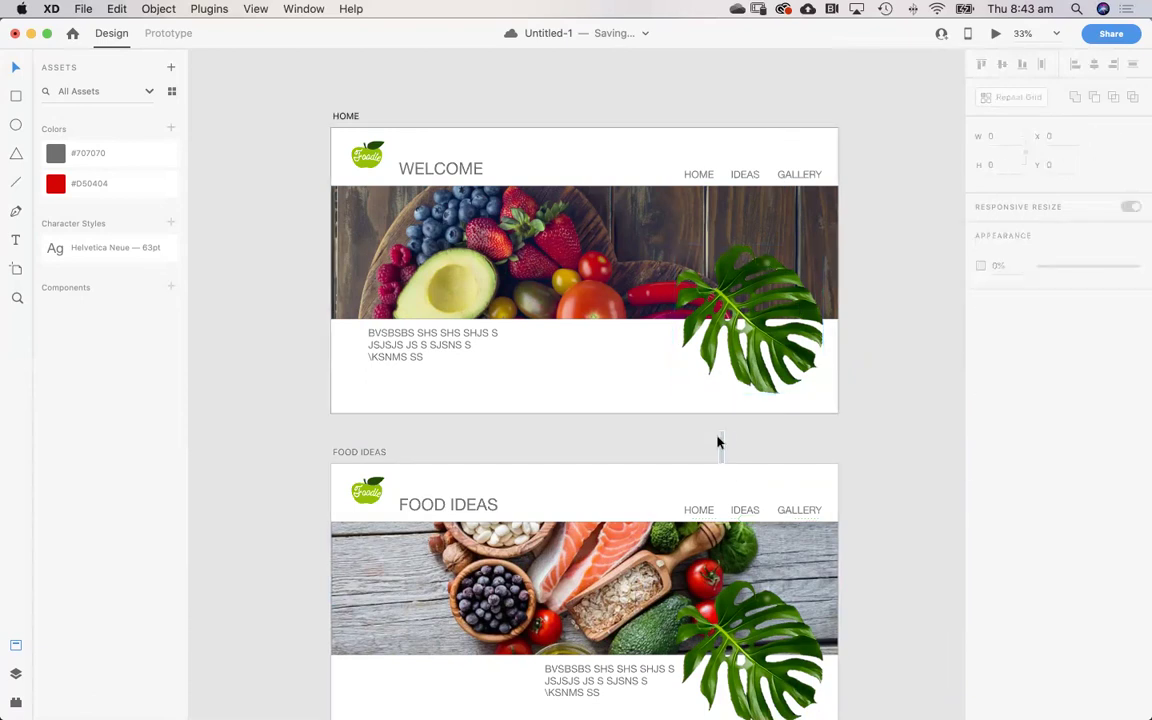
Duplicate the FOOD IDEAS artboard and place the copy directly below it, left-aligned with the original
left_click_drag(658, 367, 656, 361)
scroll(656, 361, "down", 5)
scroll(668, 198, "left", 1)
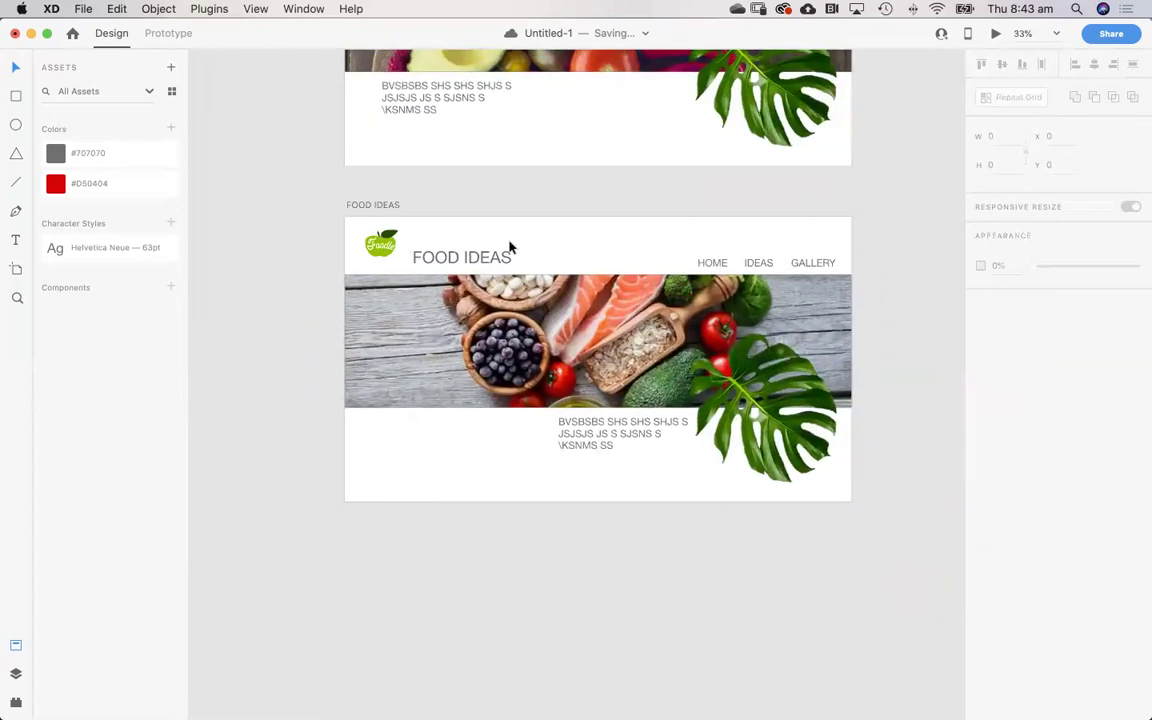
left_click(379, 205)
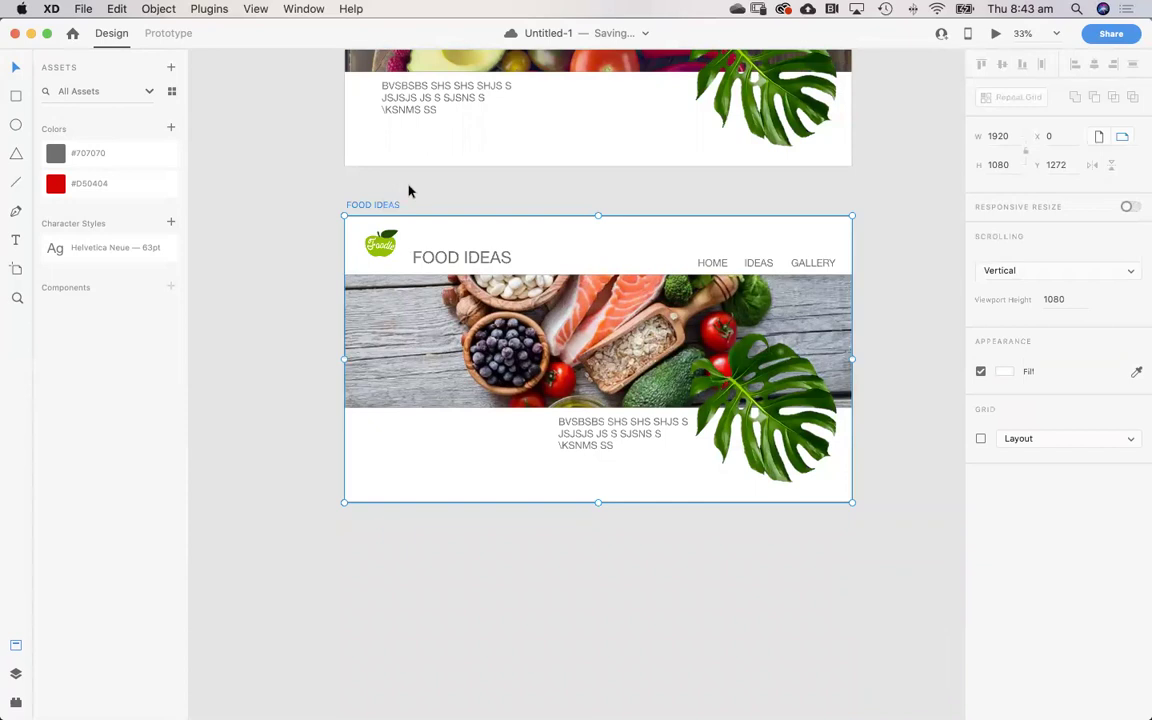
left_click_drag(389, 205, 437, 566)
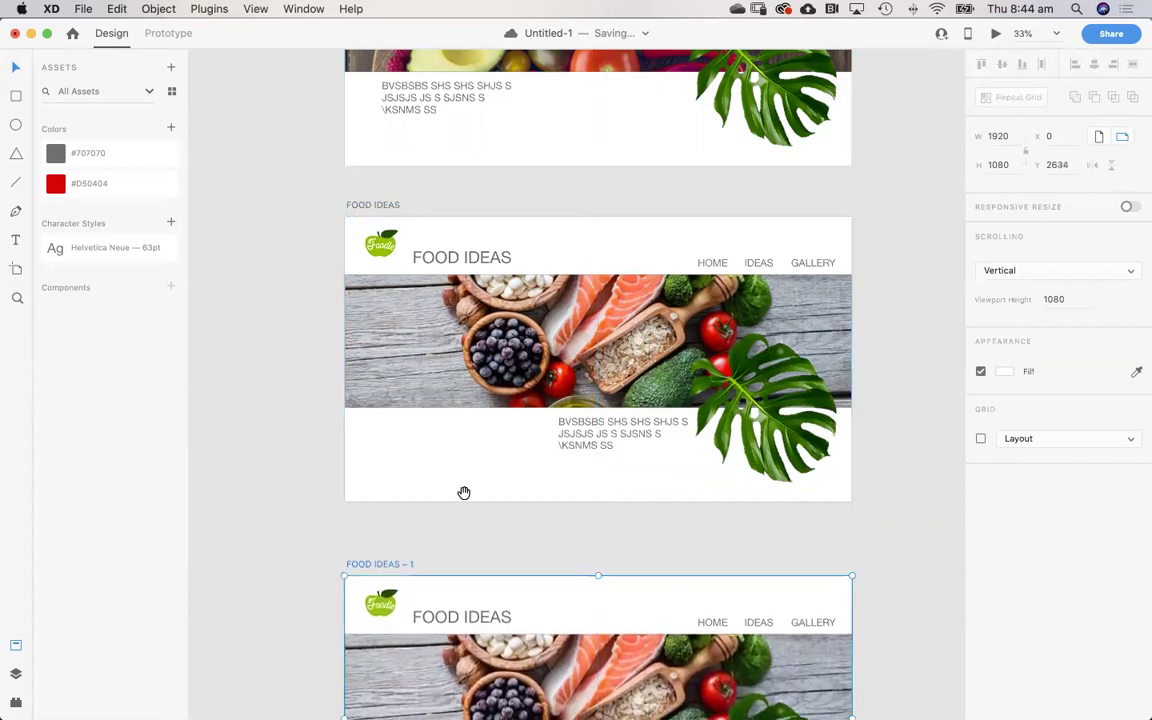
scroll(463, 491, "down", 5)
left_click(436, 268)
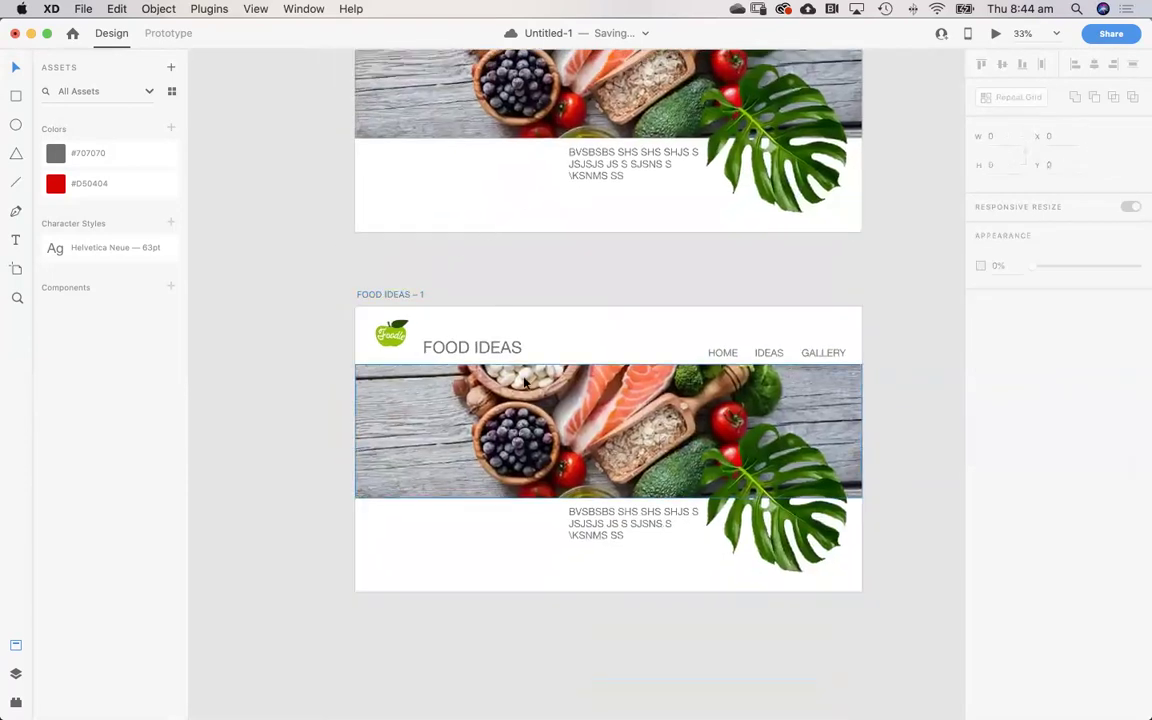
Rename the duplicated artboard GALLERY and change its large FOOD IDEAS heading to GALLERY
double_click(380, 294)
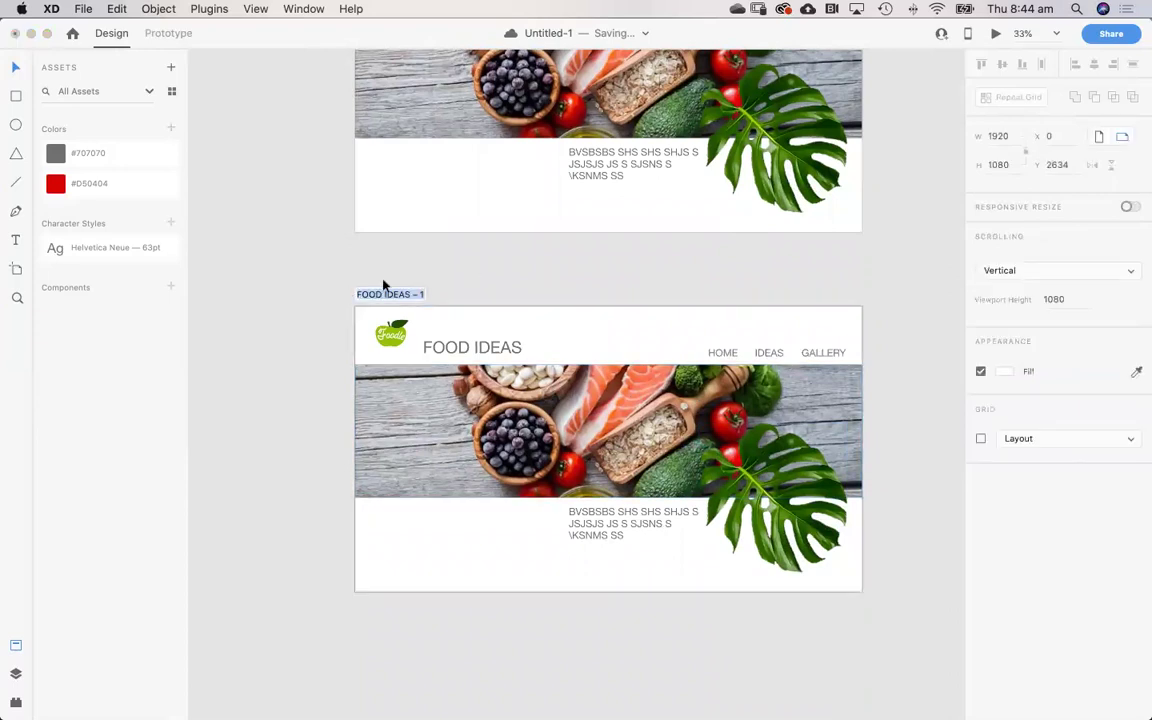
type("GALLERY")
left_click(468, 348)
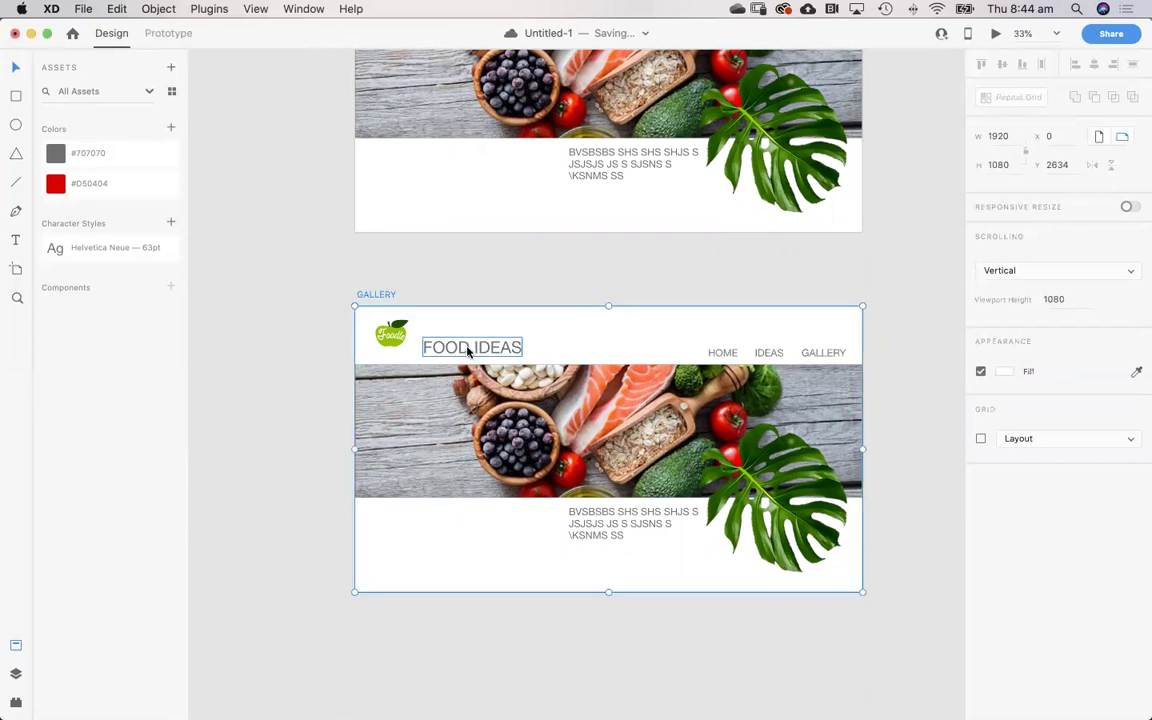
double_click(470, 347)
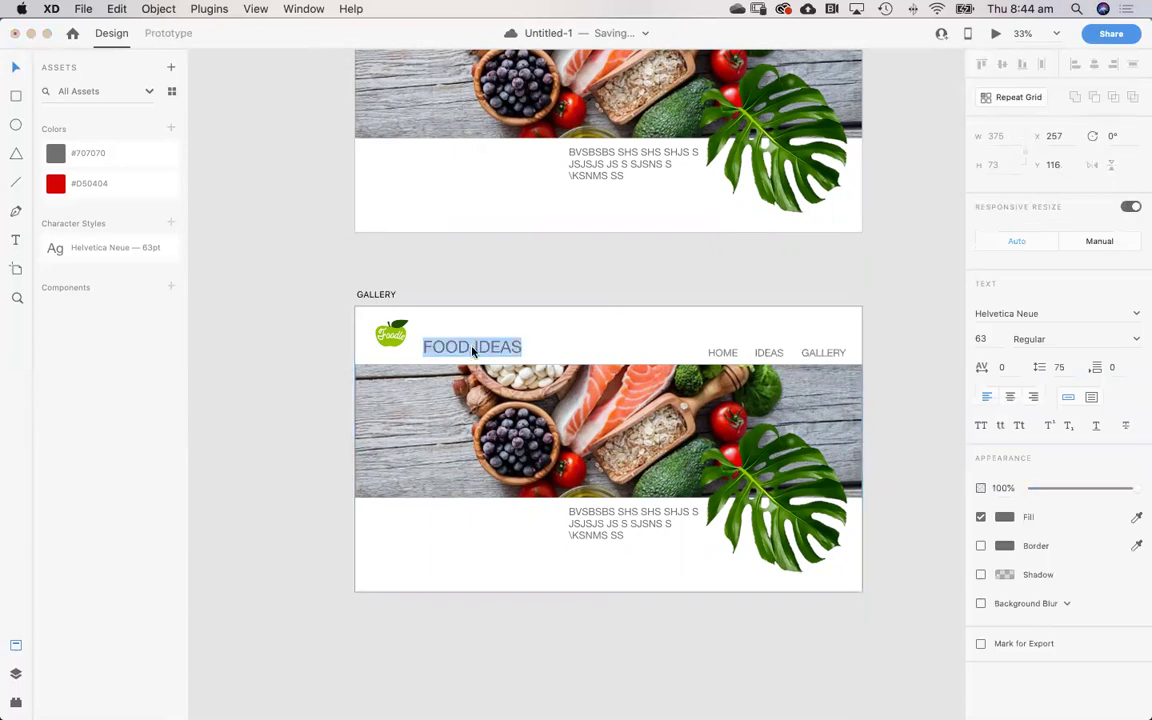
type("GALLERY")
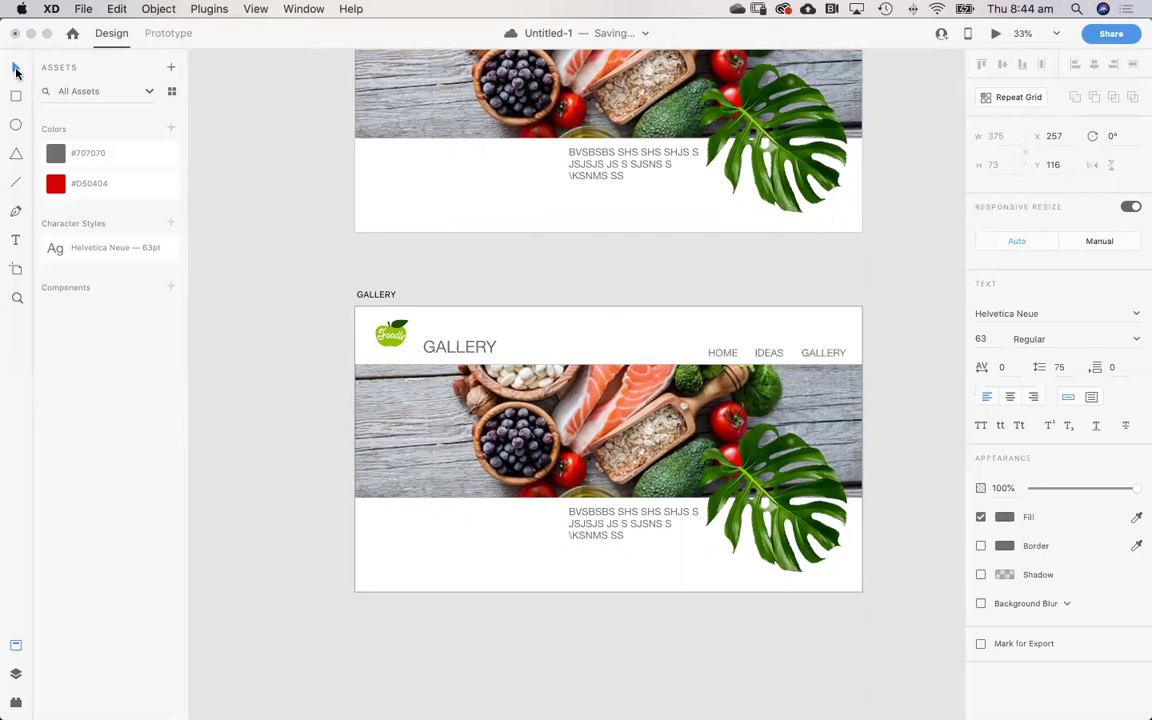
key("Escape")
left_click(599, 301)
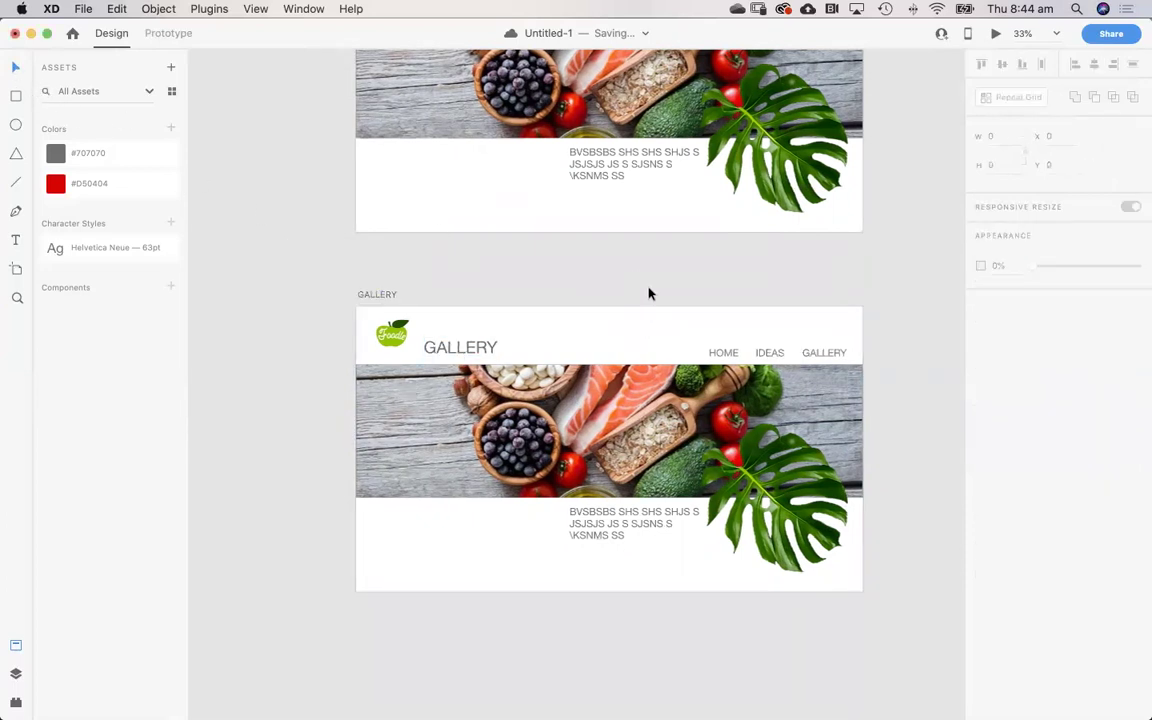
Delete the banner photo and the leaf from the GALLERY artboard and move the placeholder text to the left side, below the logo
left_click(659, 398)
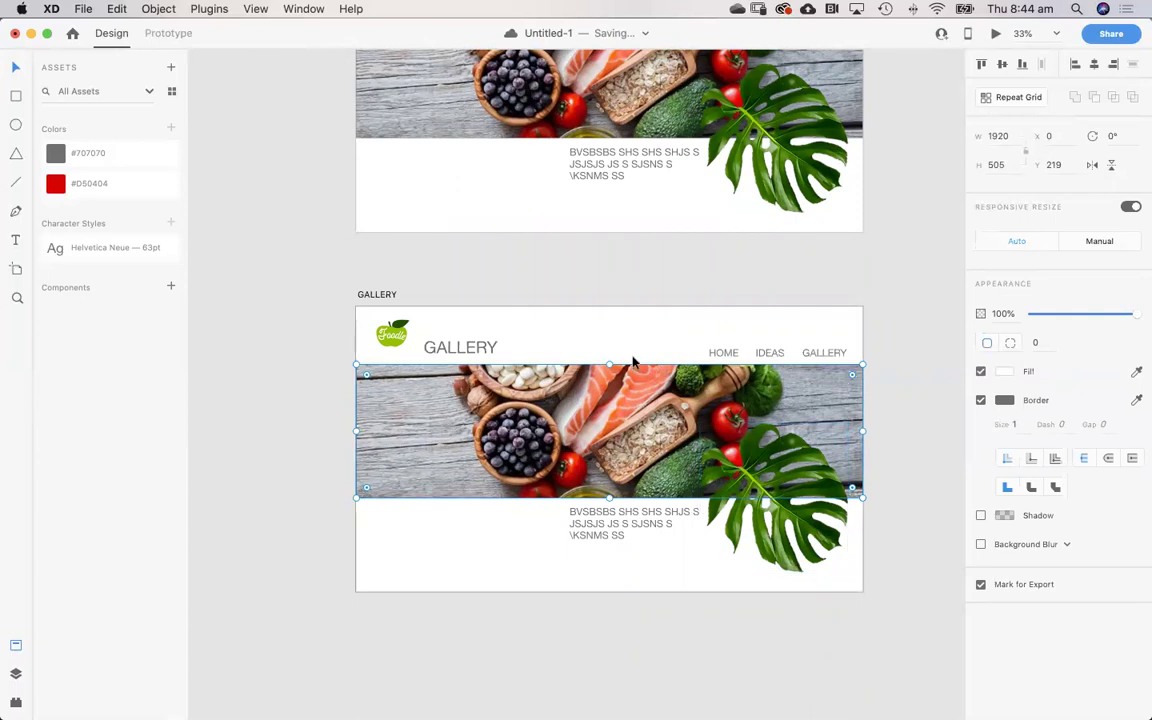
key("Delete")
left_click(725, 490)
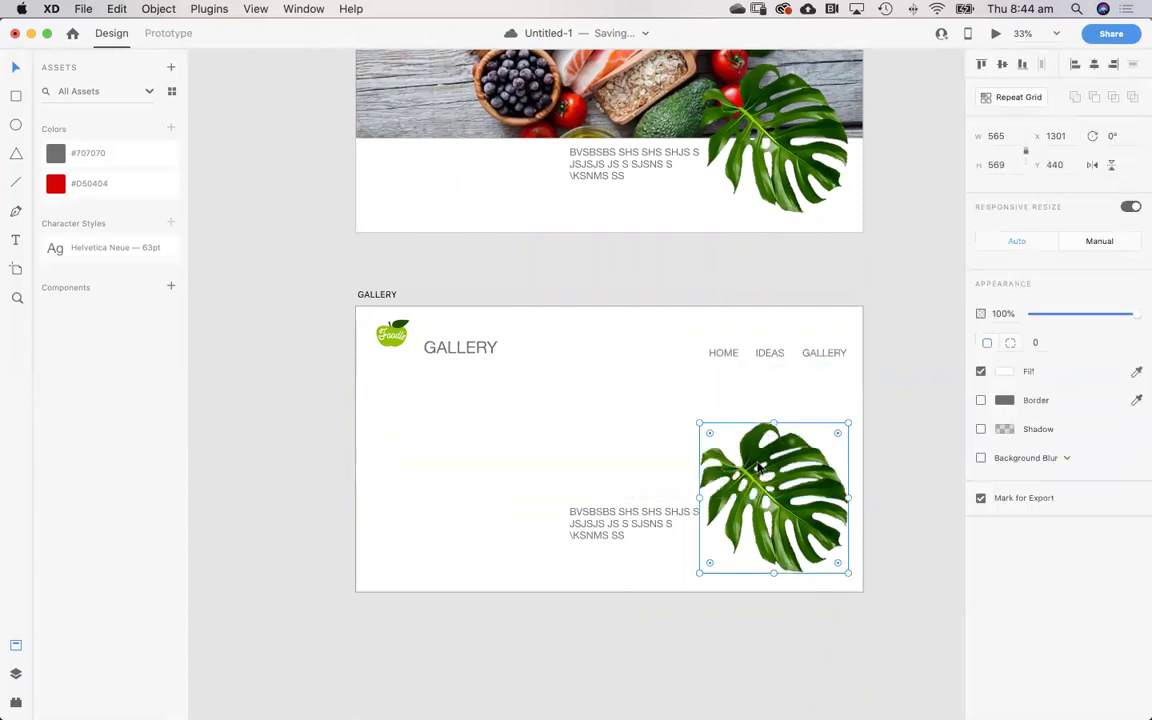
key("Delete")
left_click_drag(680, 510, 488, 492)
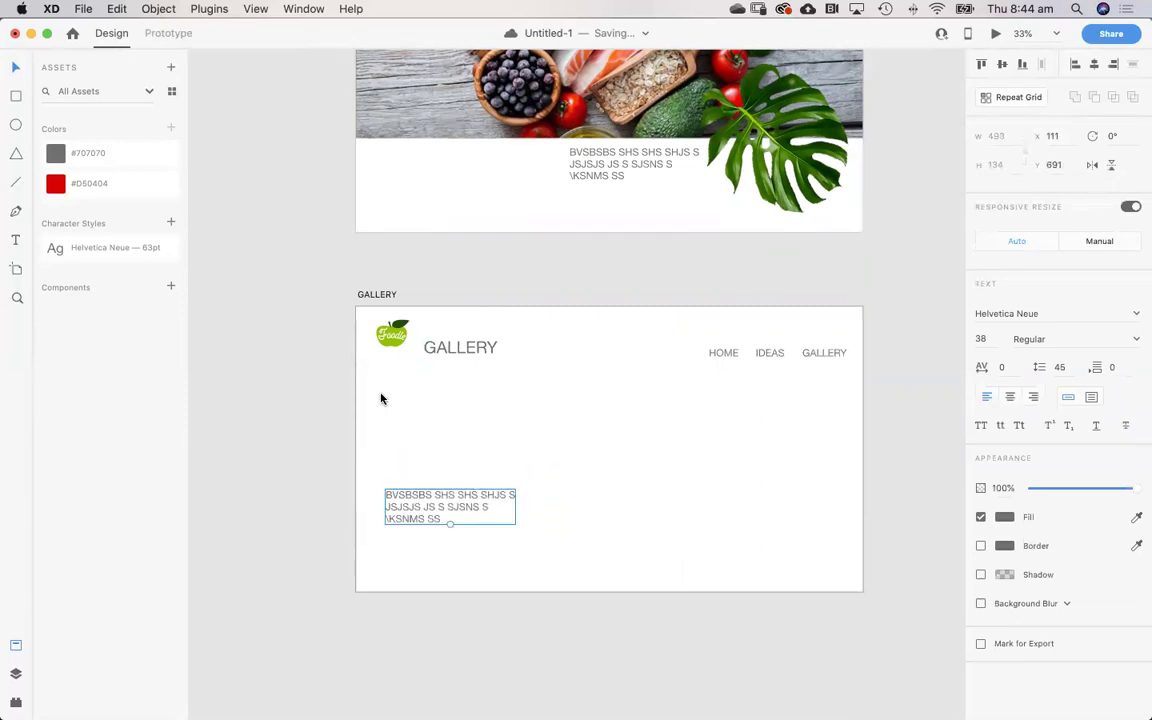
Draw a 493 × 369 px rectangle directly above GALLERY's placeholder text, matching its width, and fill it with dark red #380B0B
left_click(16, 96)
left_click_drag(384, 388, 474, 468)
left_click_drag(498, 481, 515, 484)
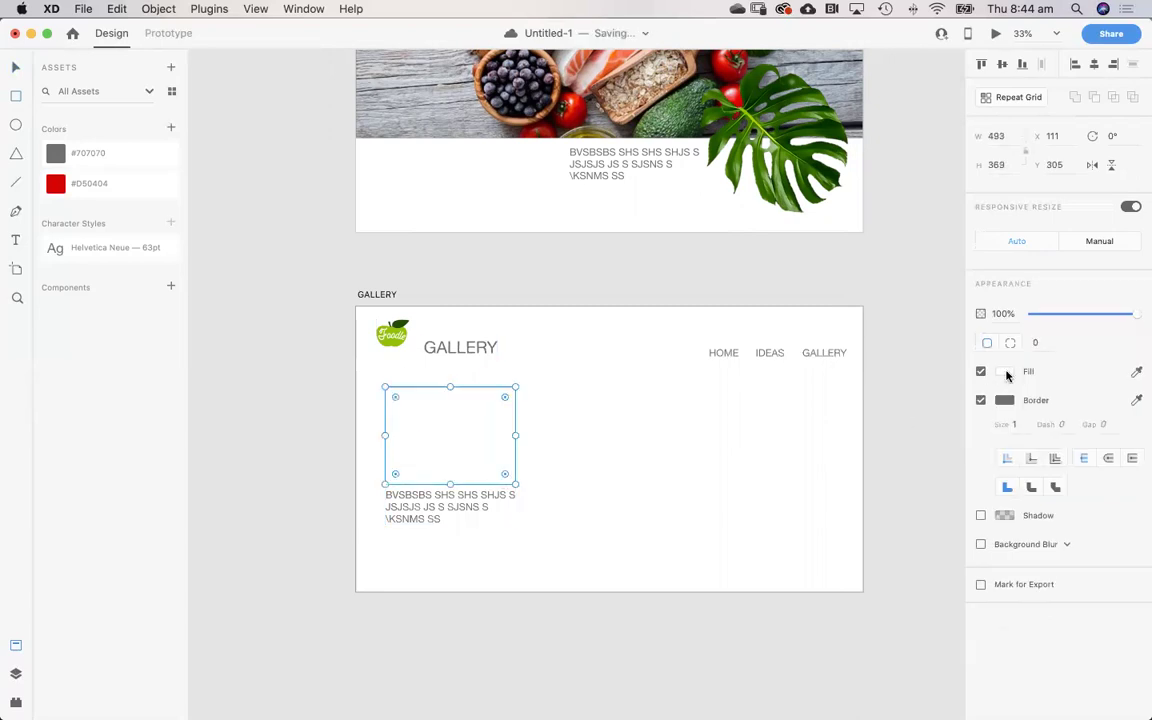
left_click(1004, 371)
left_click(912, 389)
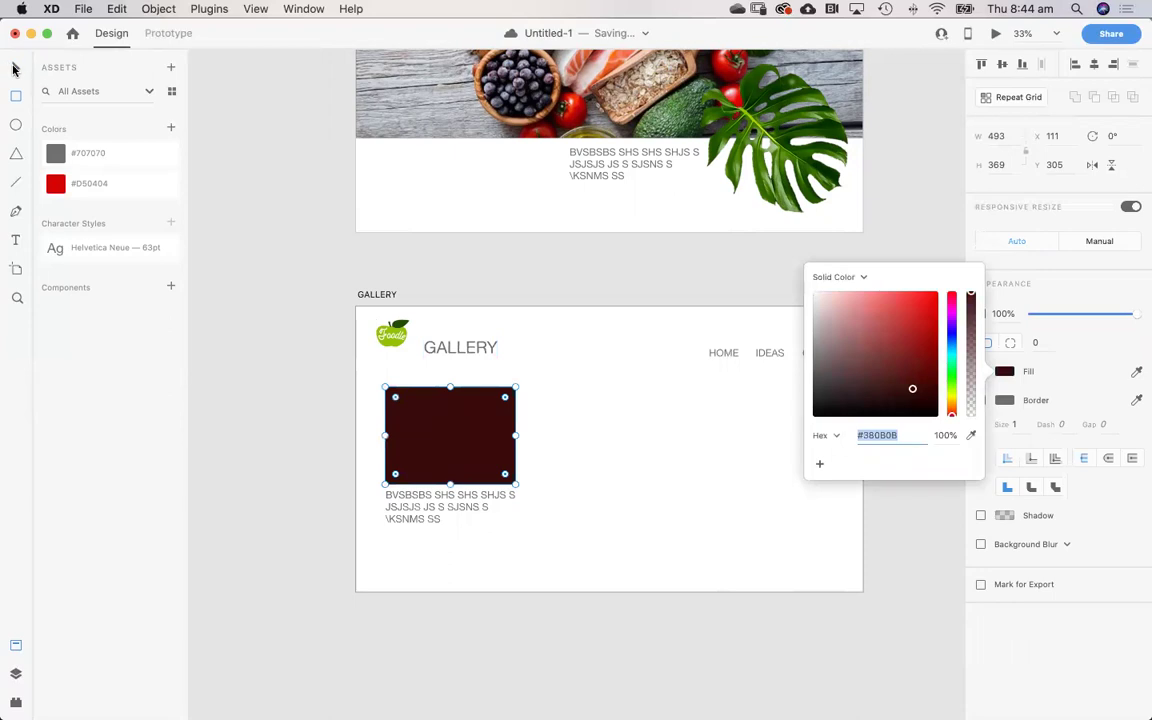
left_click(247, 206)
left_click(323, 330)
Turn the dark red rectangle and its placeholder text into a Repeat Grid and extend it to four columns across the GALLERY artboard
left_click_drag(390, 558, 497, 465)
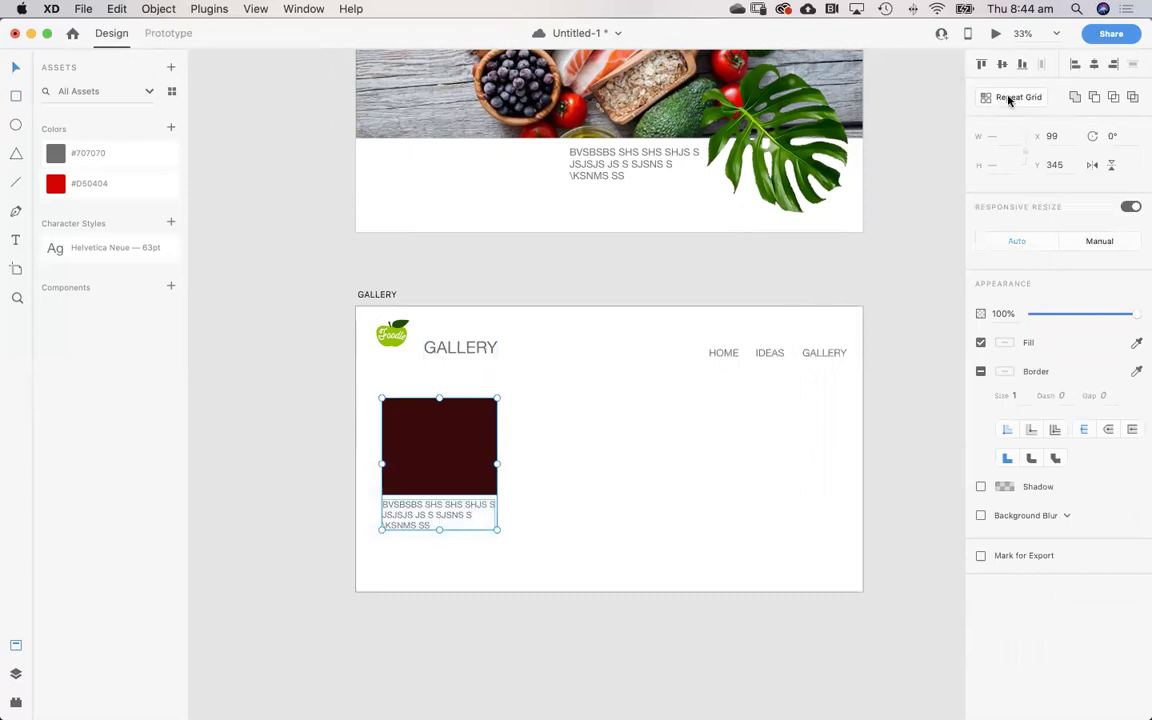
left_click(548, 468)
left_click(419, 520)
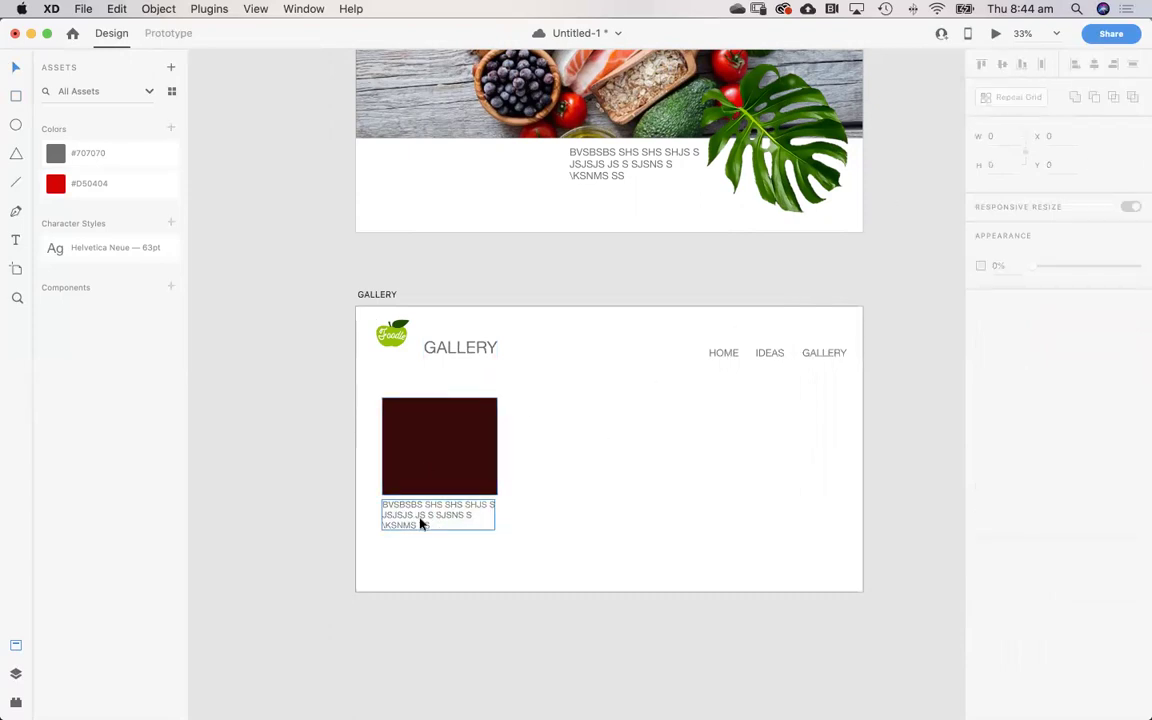
left_click(428, 474, "shift")
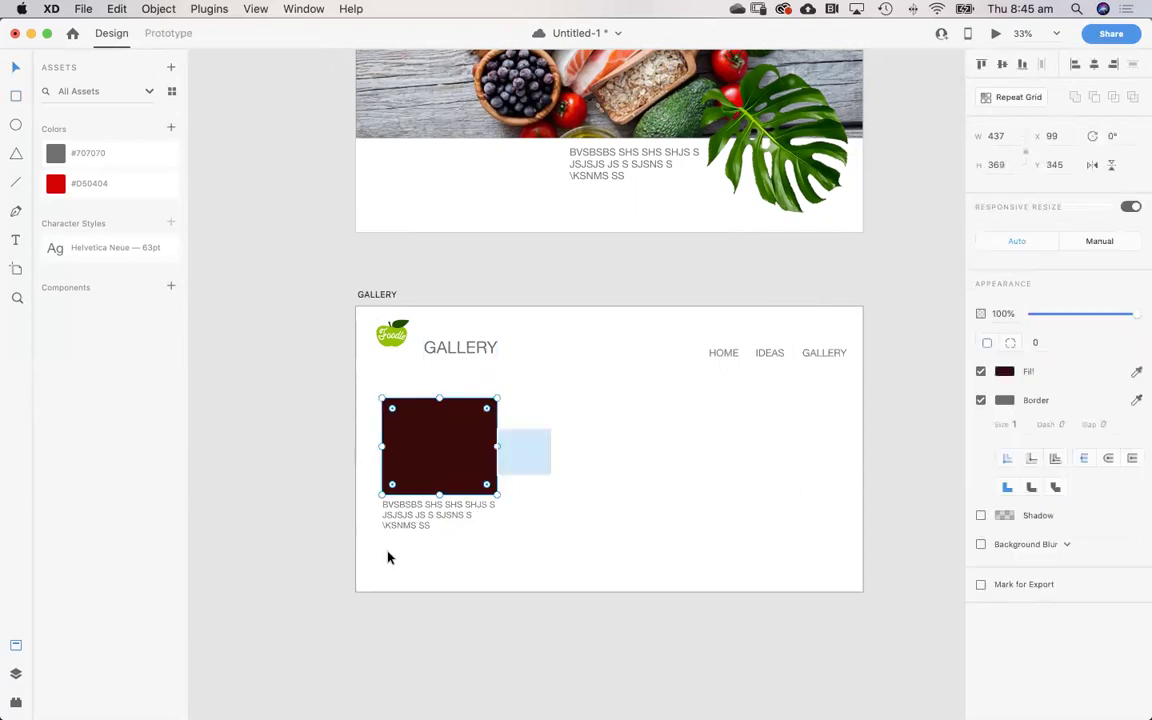
left_click(1012, 97)
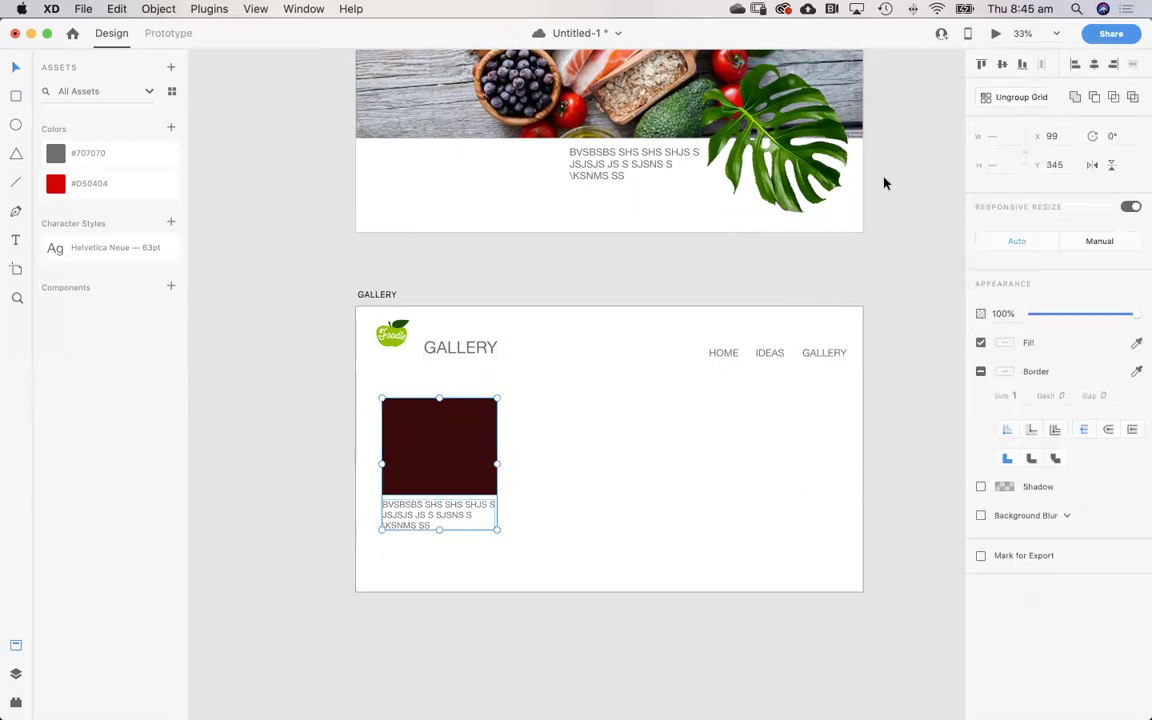
left_click_drag(497, 448, 857, 468)
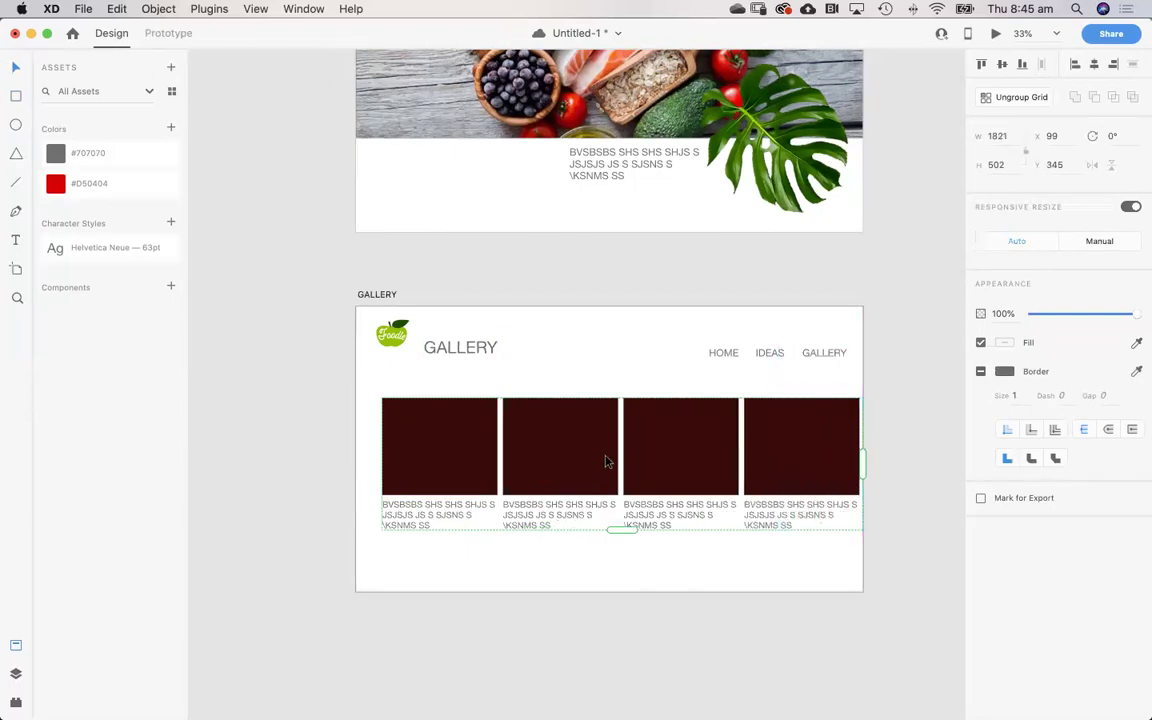
Adjust the gaps between the grid columns and place the grid below the GALLERY heading with similar margins on both sides
left_click_drag(624, 455, 655, 448)
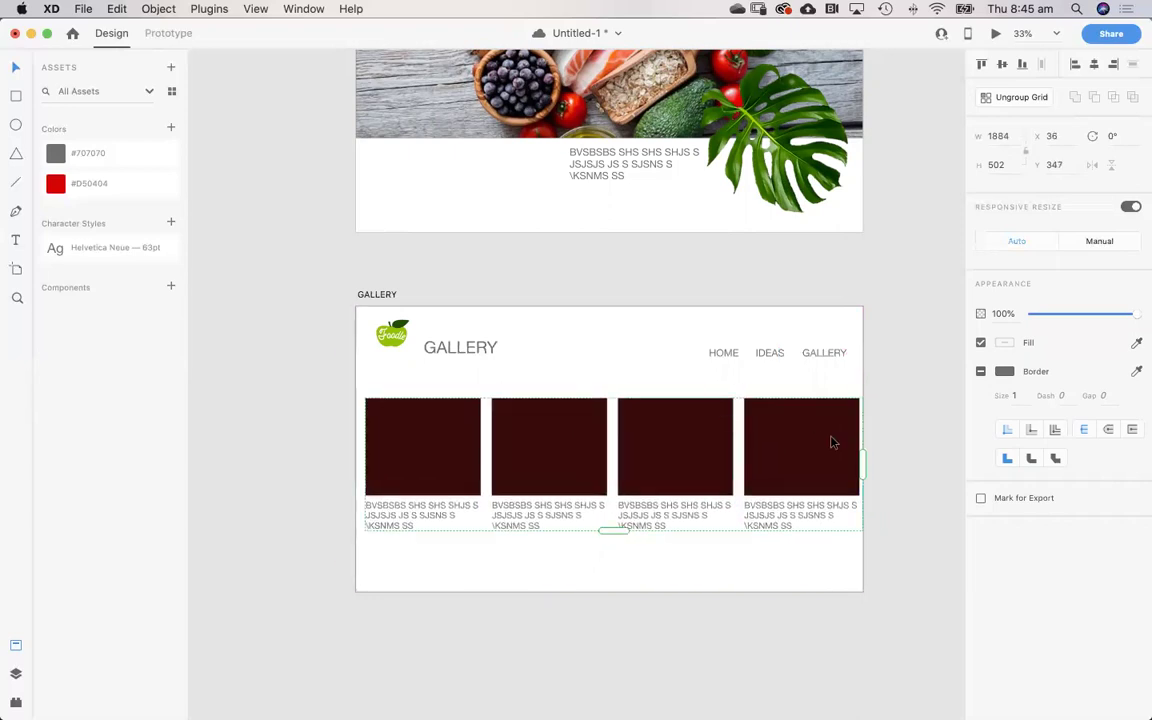
left_click_drag(737, 437, 771, 424)
mouse_move(618, 509)
left_mouse_down()
mouse_move(607, 648)
mouse_move(609, 512)
left_mouse_up()
left_click(614, 543)
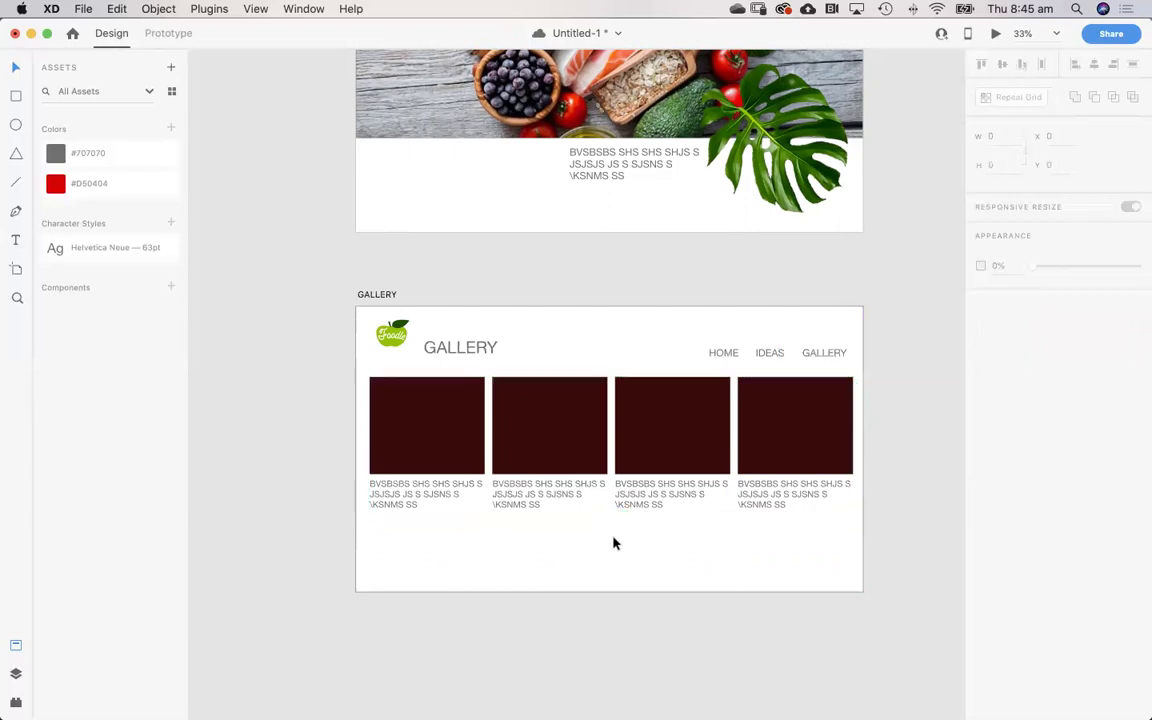
left_click_drag(291, 409, 789, 459)
left_click(303, 291)
Move the layout window aside and open the Mobile app_Food folder from the desktop, showing its Food photos
left_click_drag(235, 35, 339, 26)
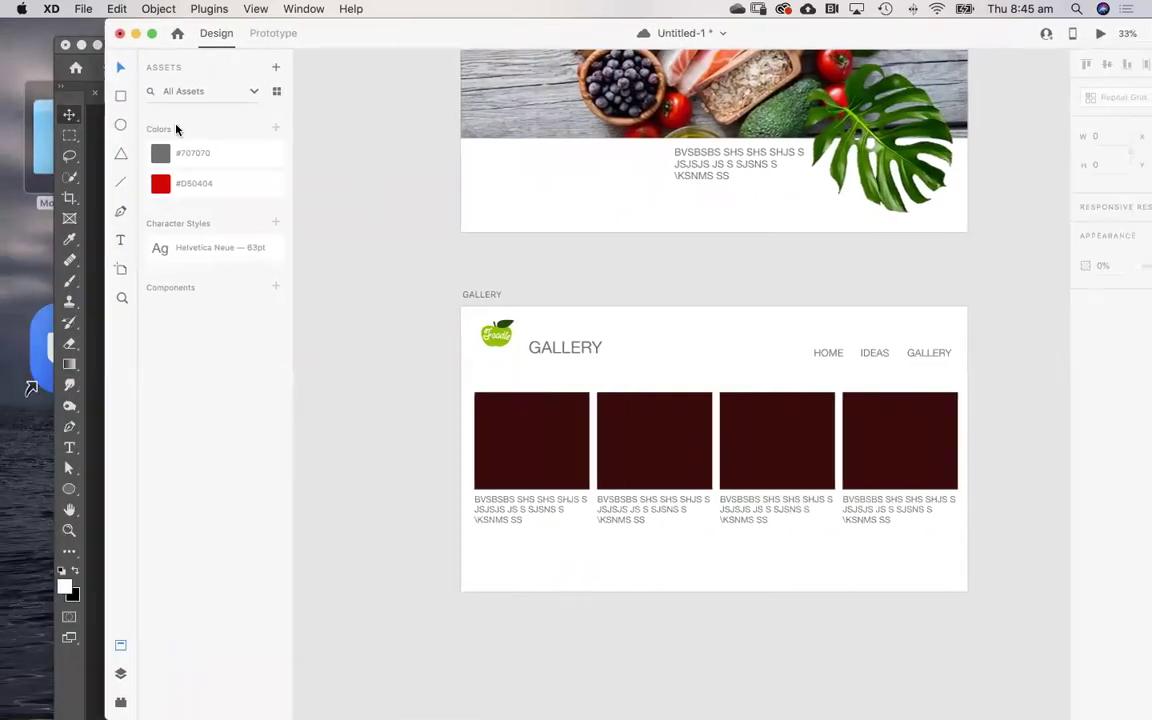
double_click(40, 137)
left_click_drag(310, 497, 254, 152)
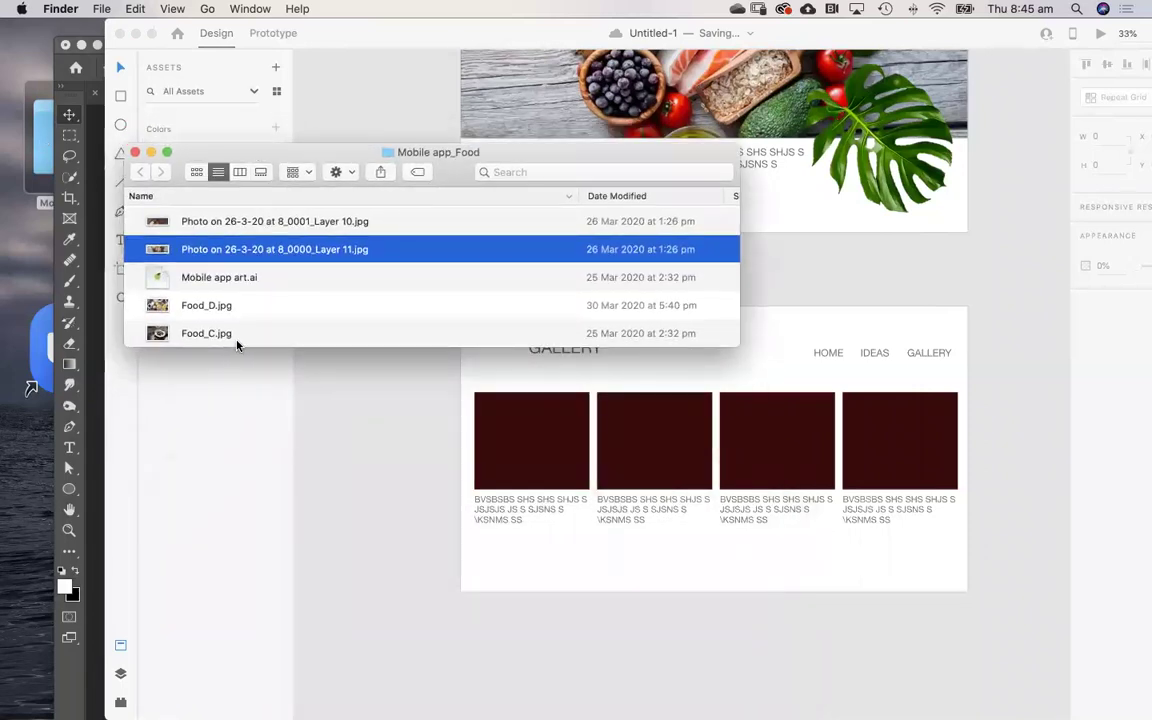
left_click_drag(237, 339, 236, 390)
Fill the four grid rectangles with Food_D.jpg, Food_C.jpg, Food_B.jpg and Food_A.jpg, in that order
left_click_drag(261, 309, 303, 301)
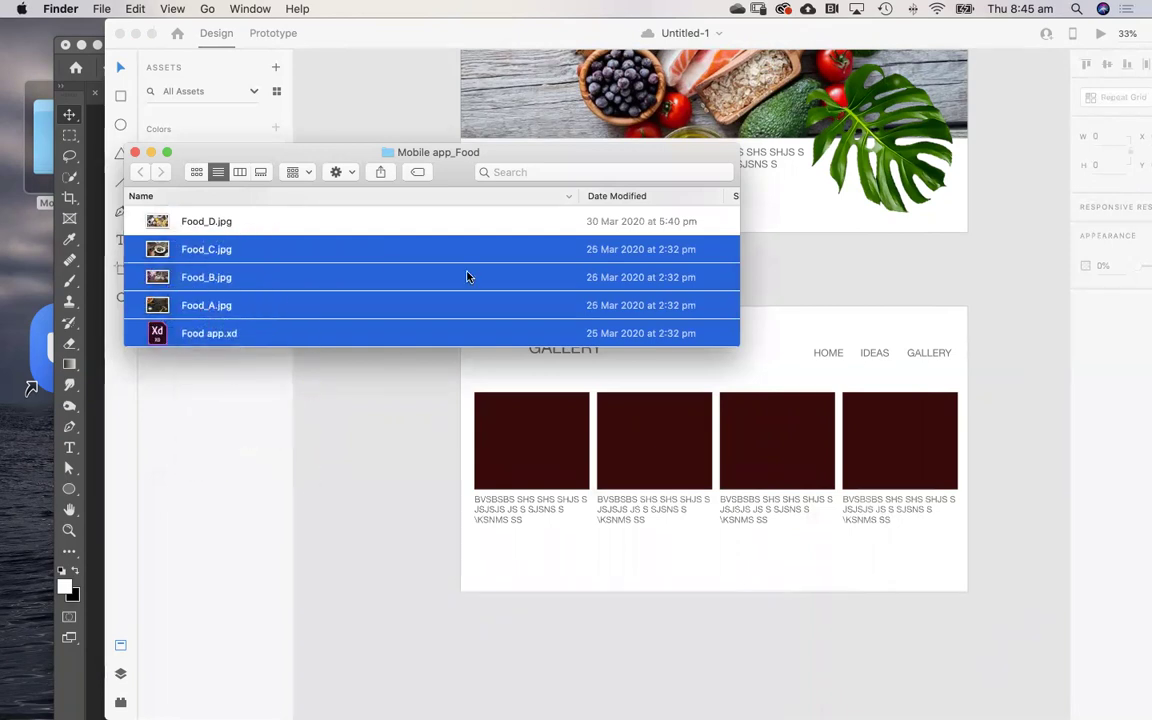
left_click(427, 220)
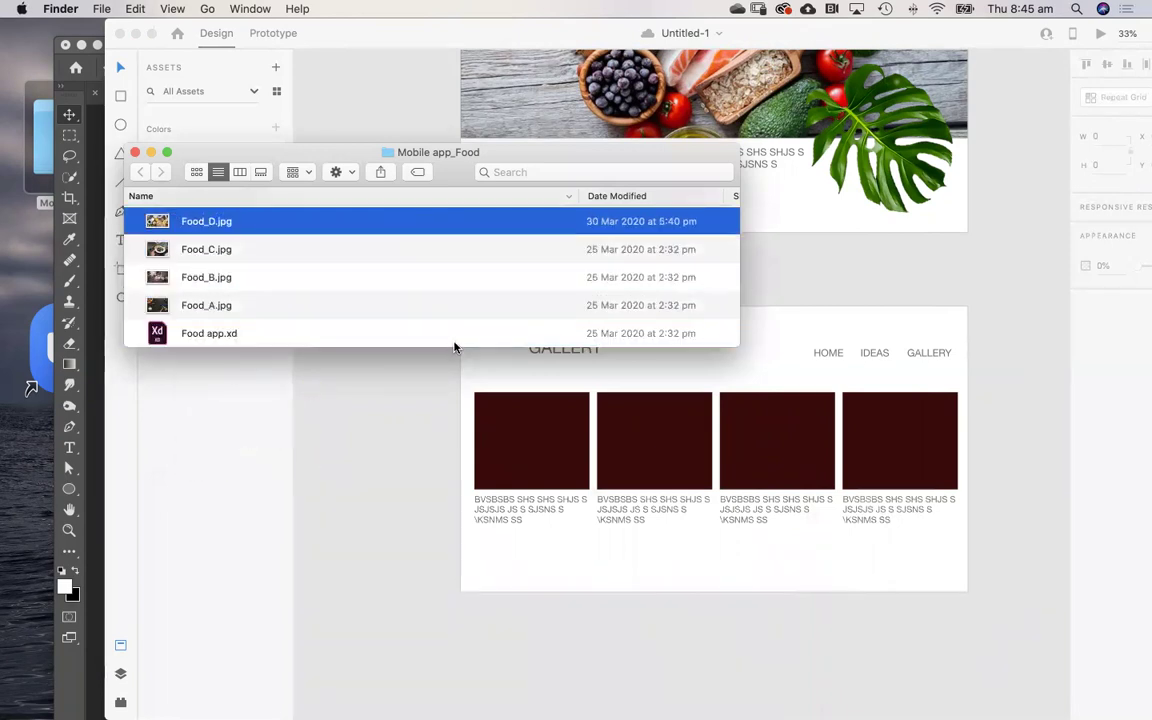
left_click(455, 340)
left_click(188, 221)
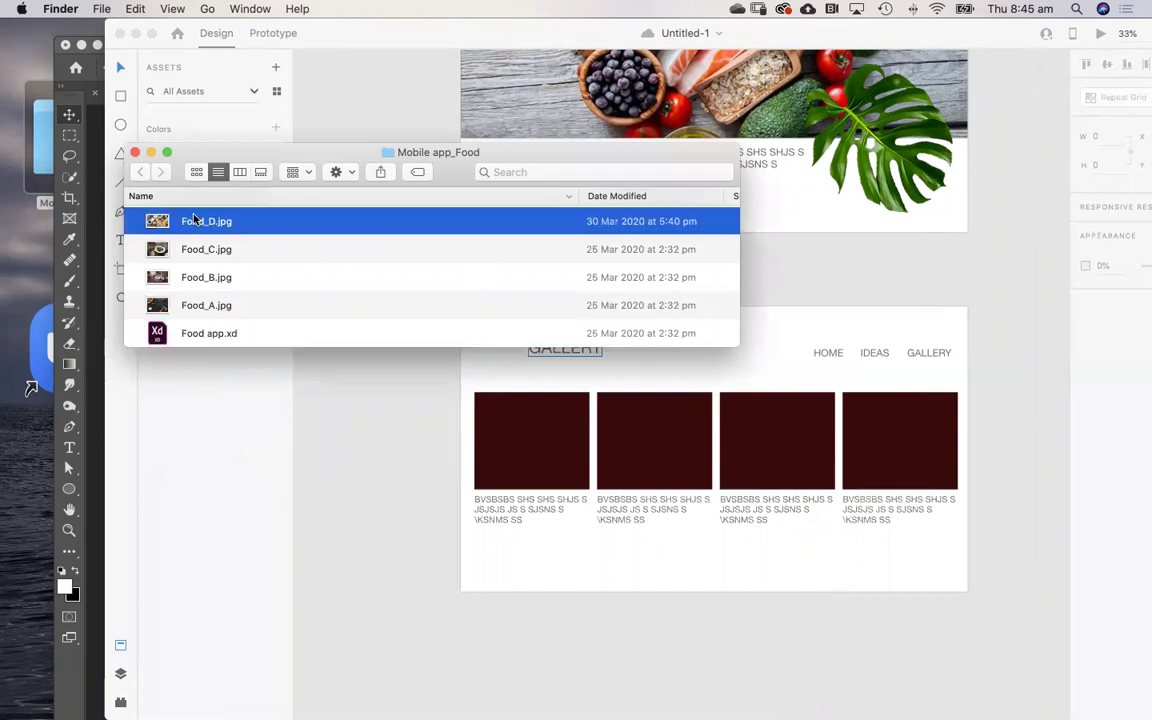
left_click(224, 302, "shift")
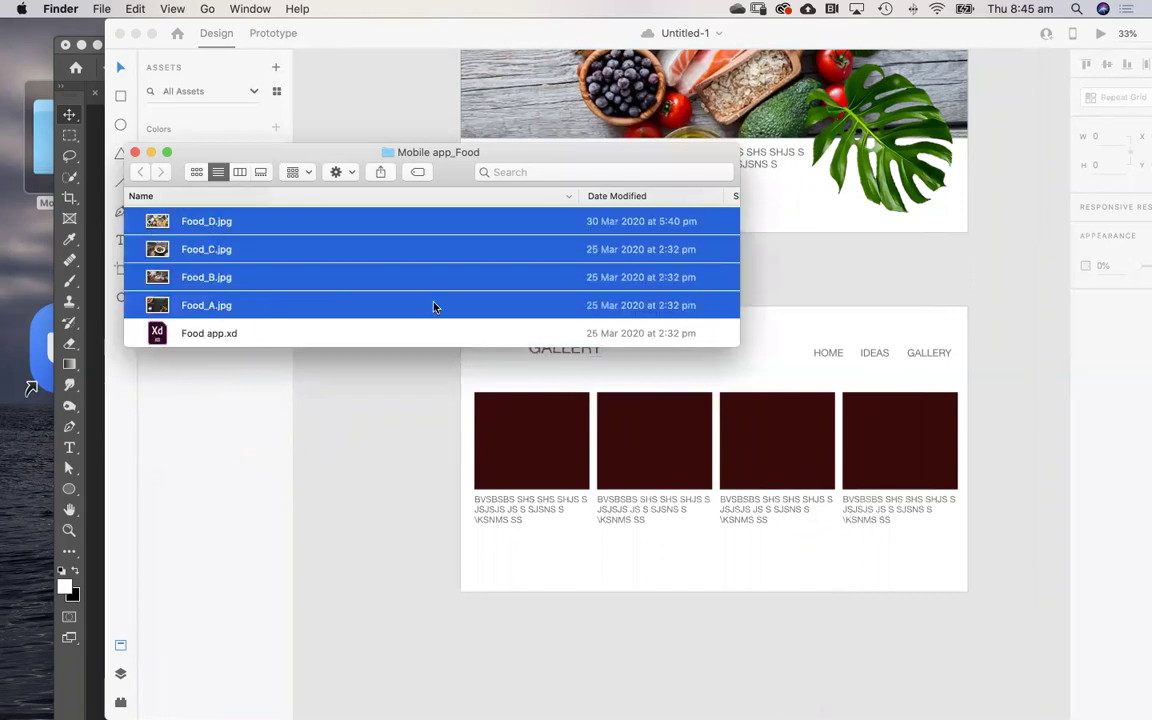
left_click_drag(194, 232, 520, 415)
left_click(405, 463)
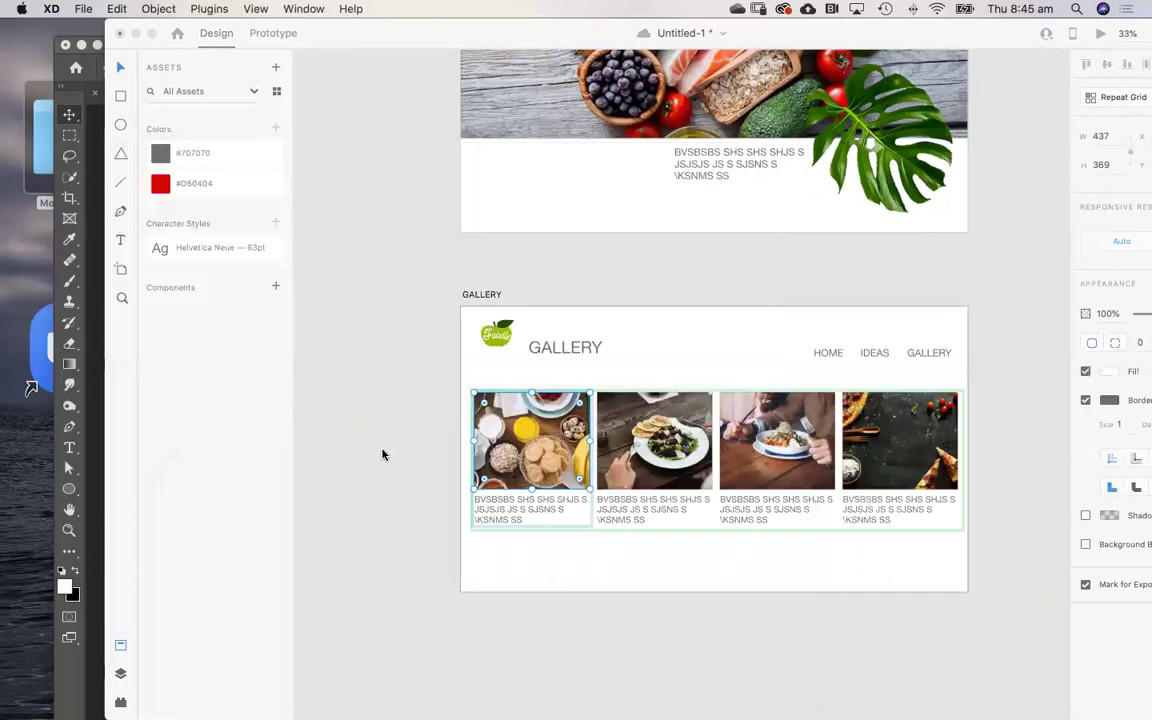
left_click(360, 332)
Move the photo grid slightly up, closer to the GALLERY heading
left_click_drag(594, 283, 527, 371)
scroll(527, 371, "down", 1)
scroll(527, 373, "up", 2)
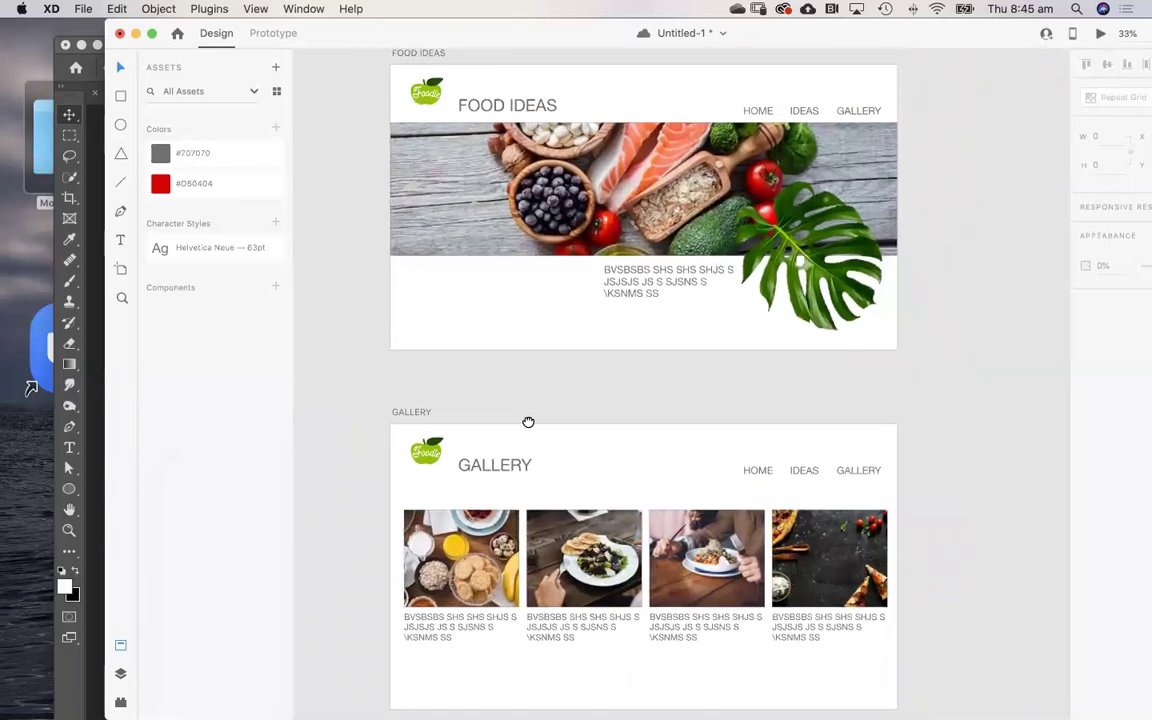
scroll(527, 422, "down", 3)
left_click_drag(374, 495, 808, 511)
left_click(717, 319)
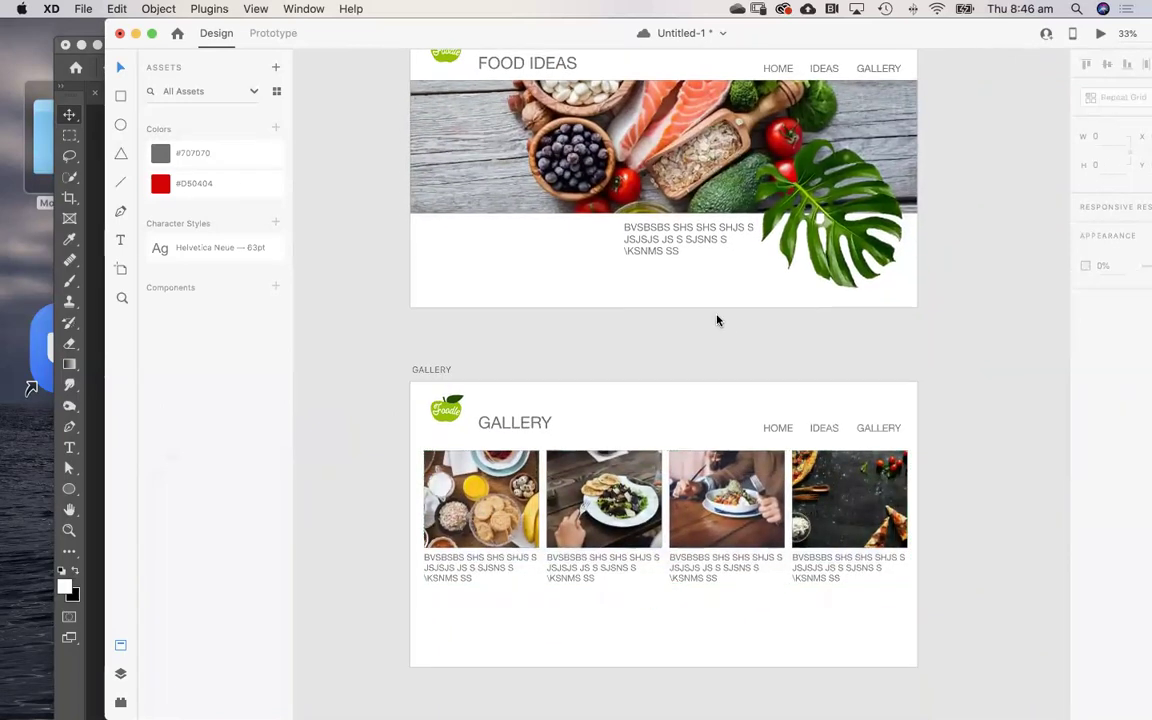
Review the finished artboards and switch the document to Prototype mode with the HOME artboard in view
scroll(717, 319, "up", 5)
scroll(656, 306, "up", 2)
scroll(625, 342, "down", 10)
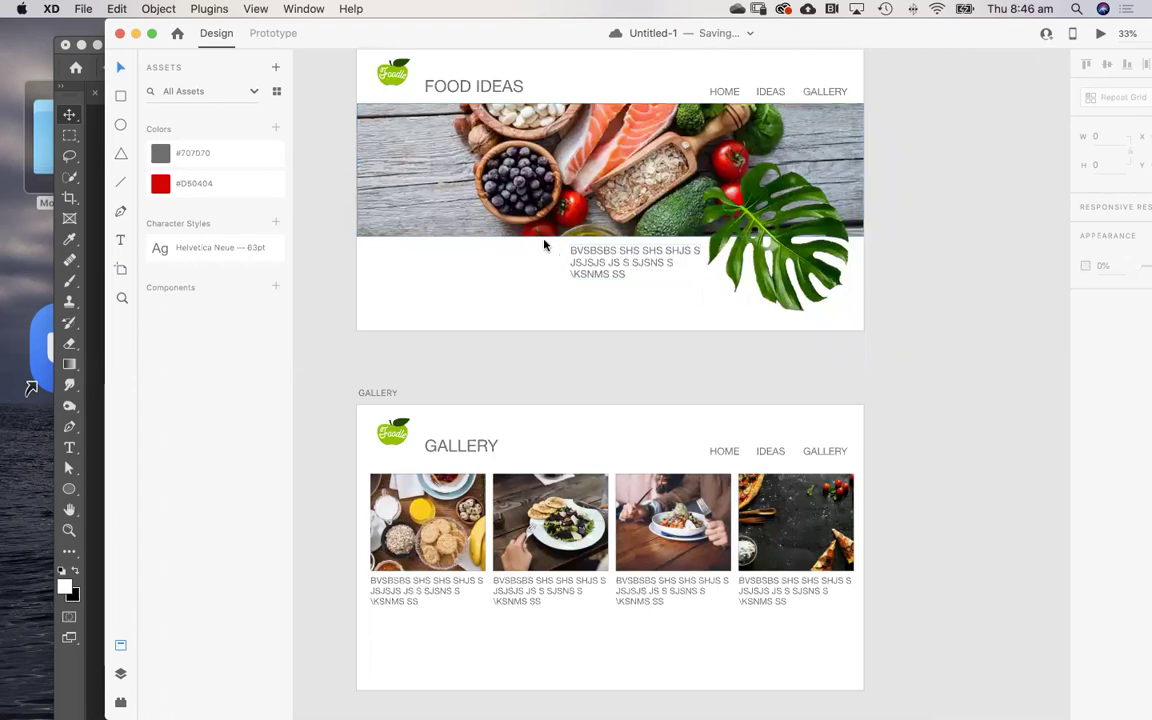
scroll(544, 244, "up", 3)
left_click_drag(568, 119, 546, 395)
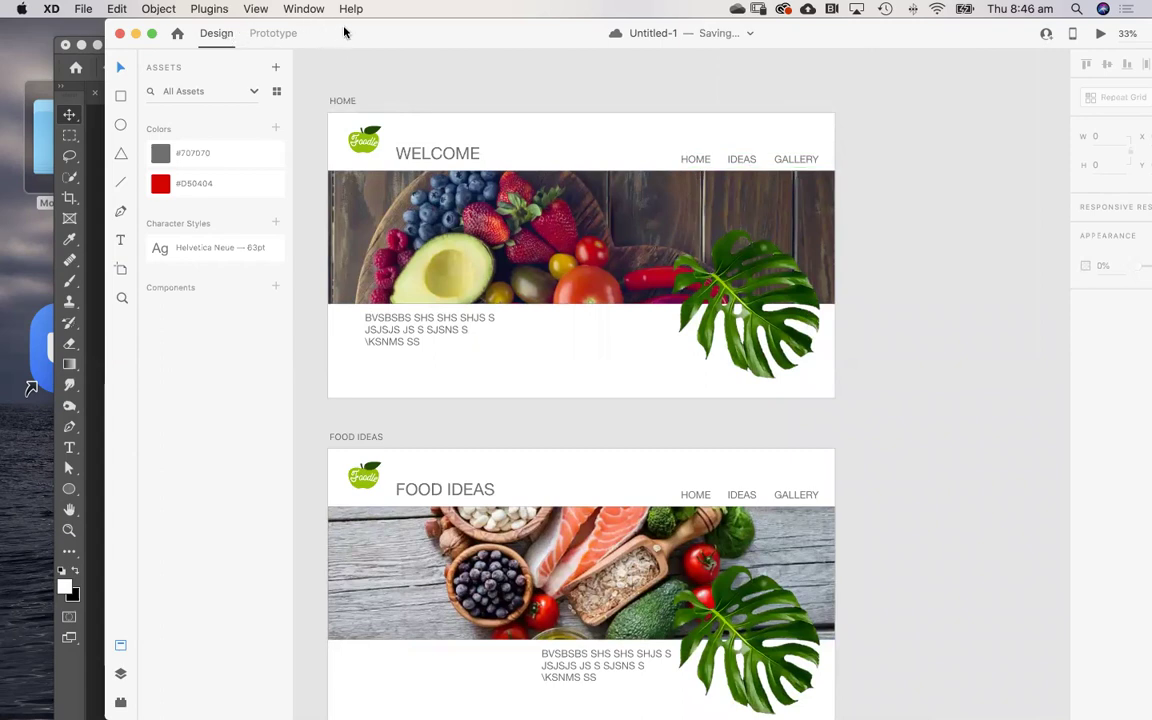
left_click_drag(329, 34, 260, 37)
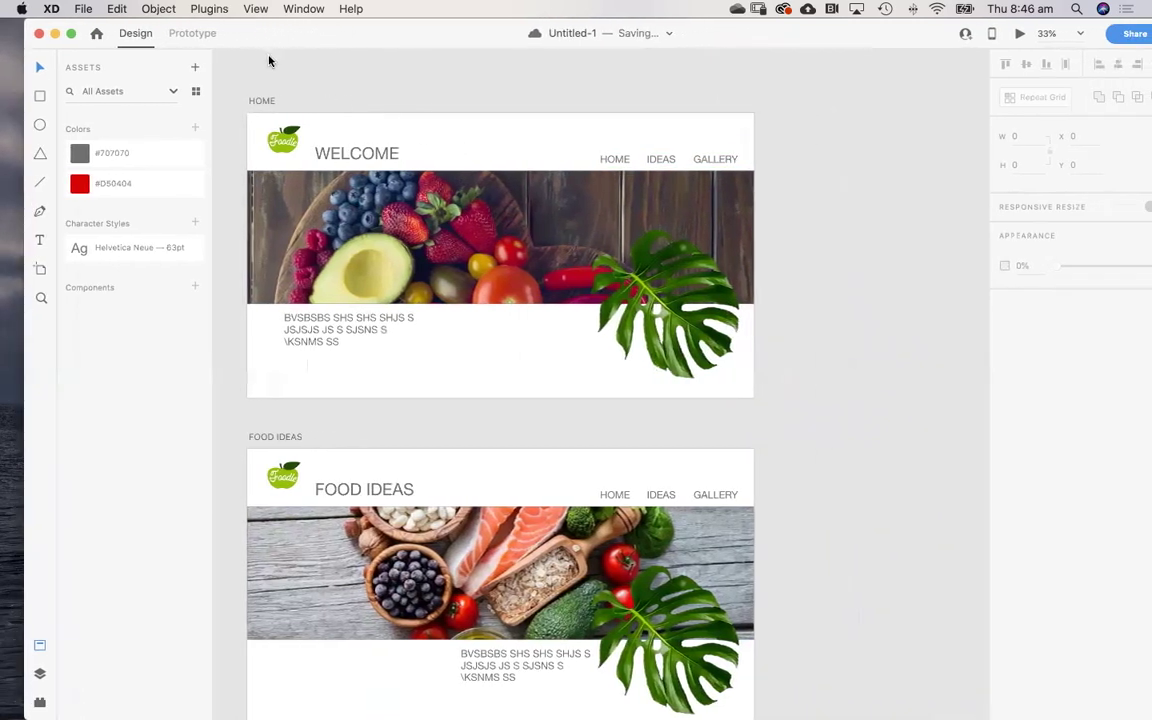
left_click(189, 35)
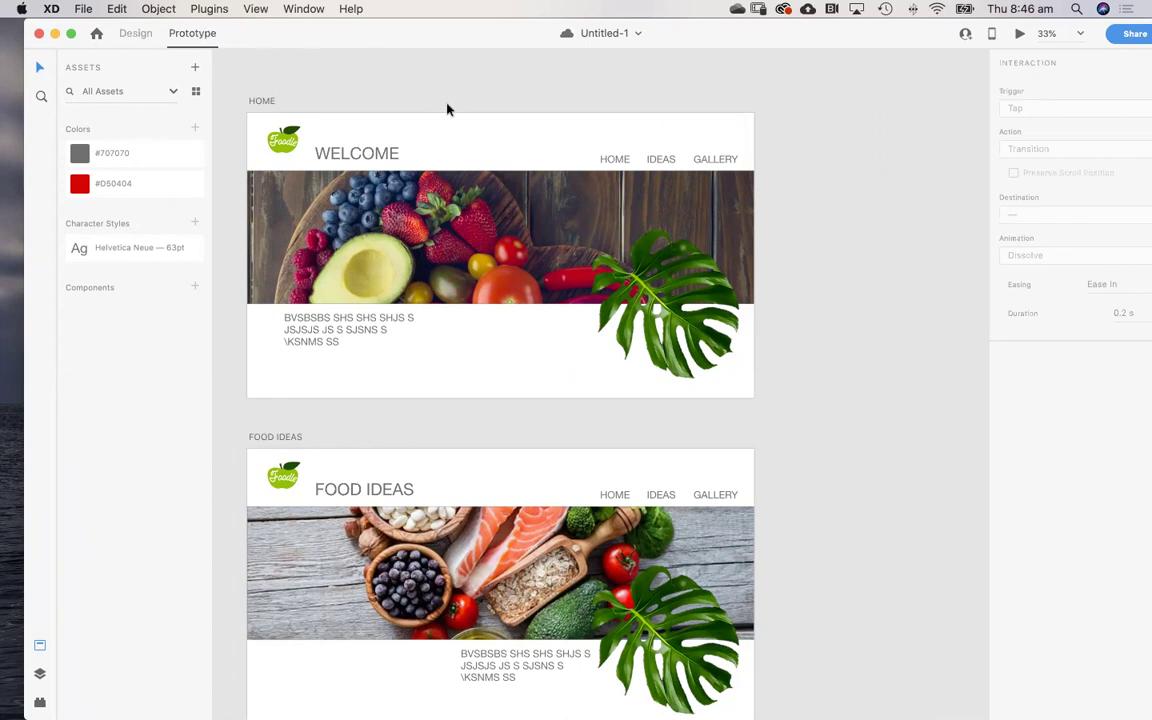
left_click(480, 187)
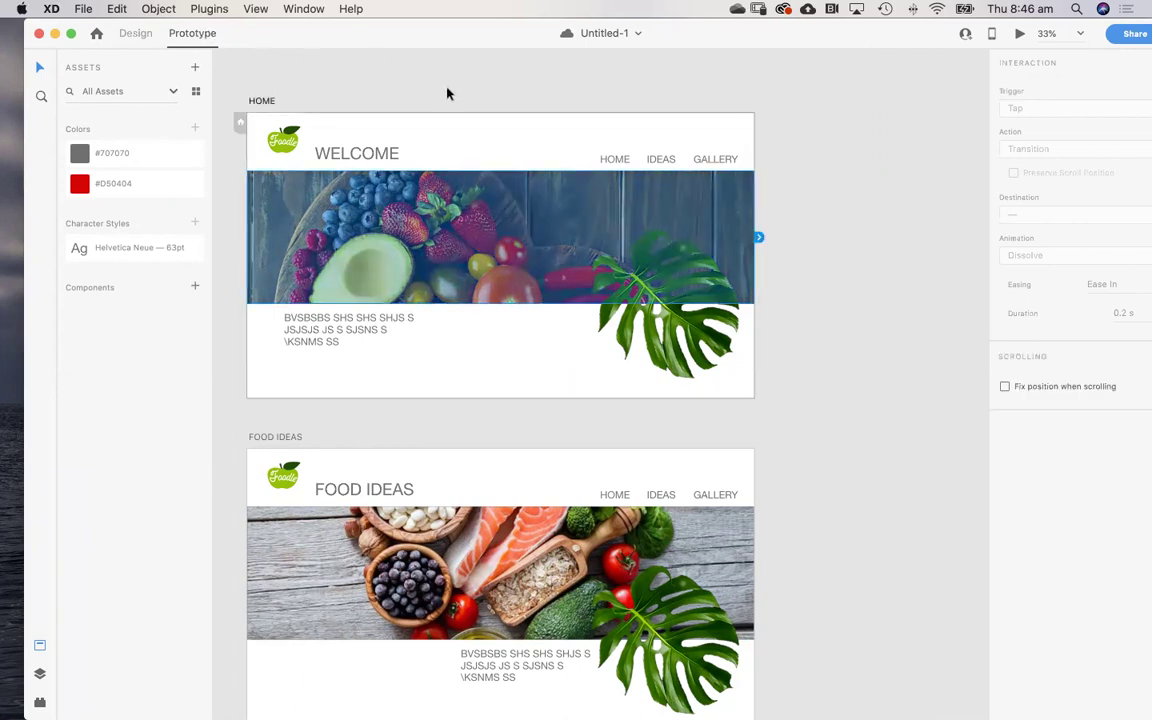
left_click(590, 106)
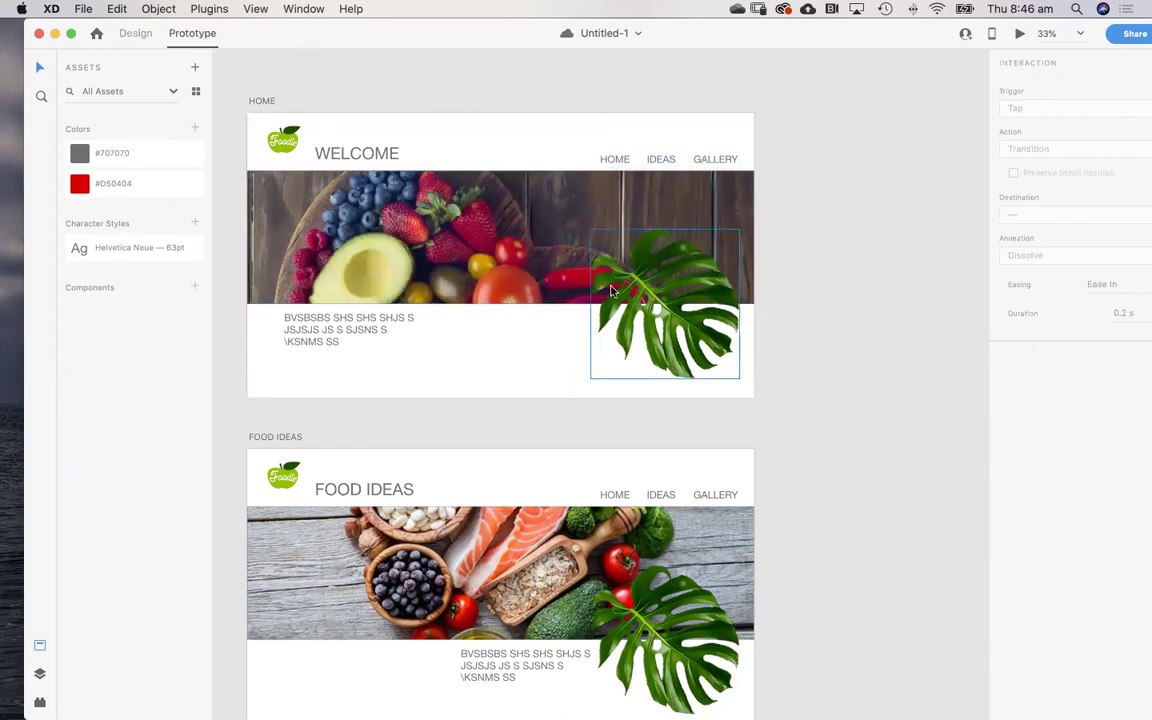
Link the IDEAS label on the HOME artboard to the FOOD IDEAS artboard
left_click(618, 158)
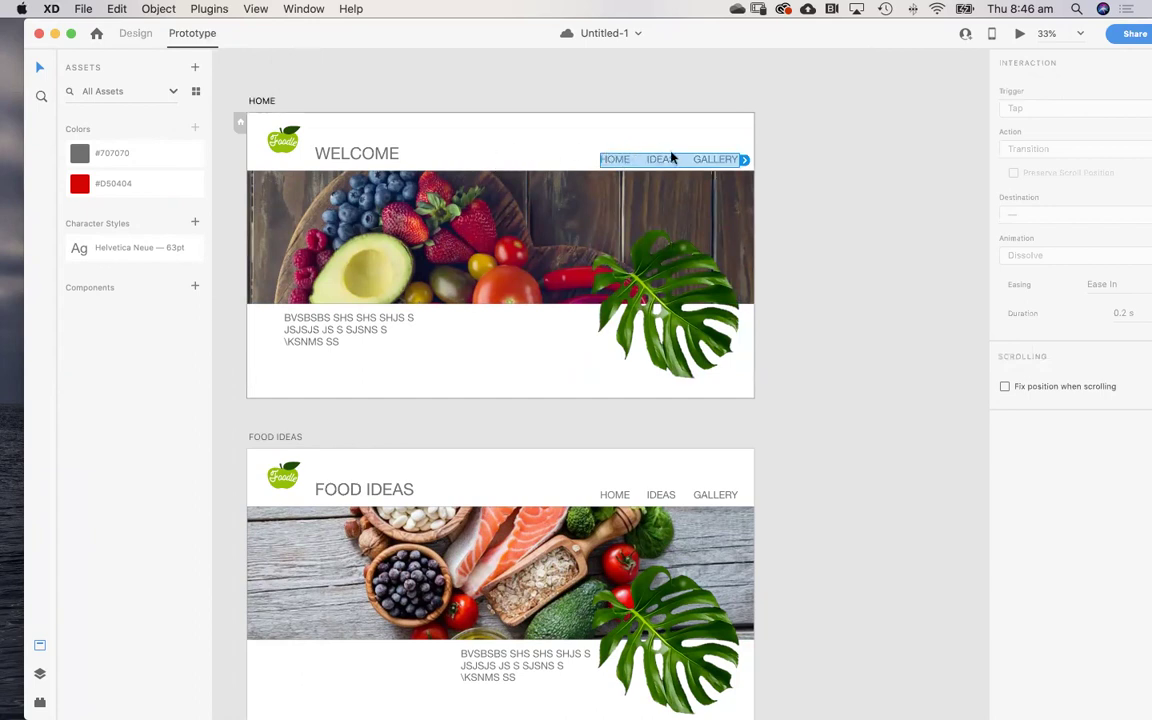
double_click(667, 161)
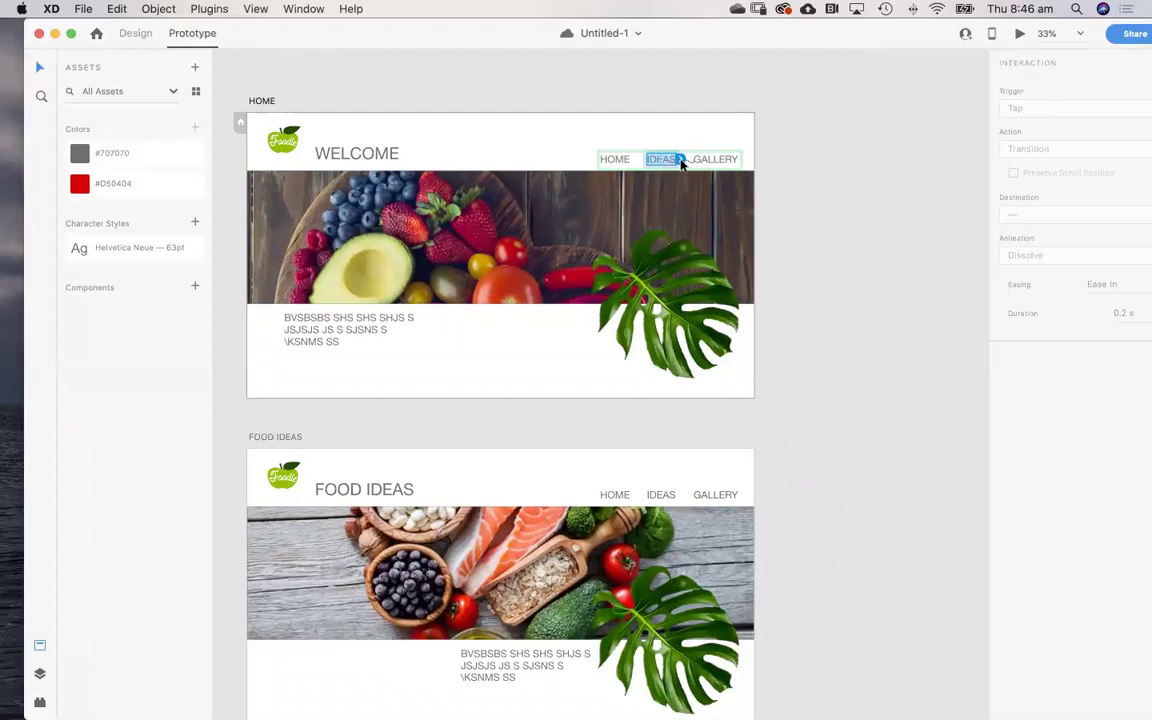
left_click_drag(681, 160, 449, 541)
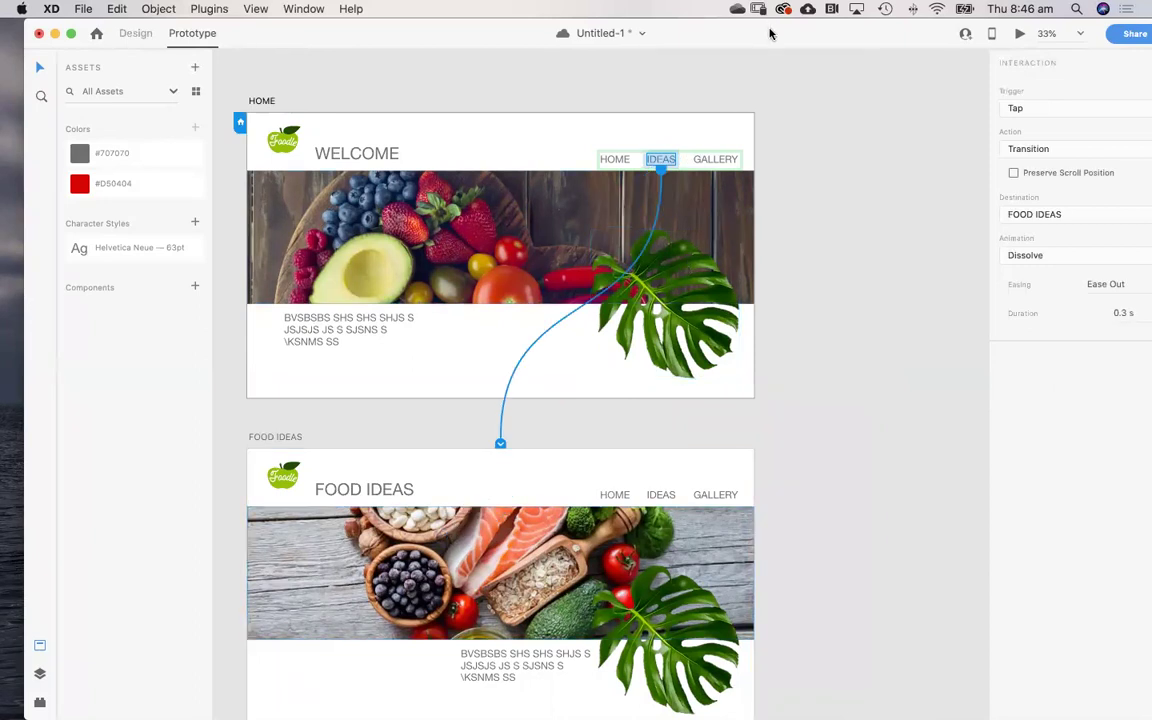
Set the IDEAS link's animation to Slide Down with a duration of 0.6 s
left_click_drag(770, 34, 752, 32)
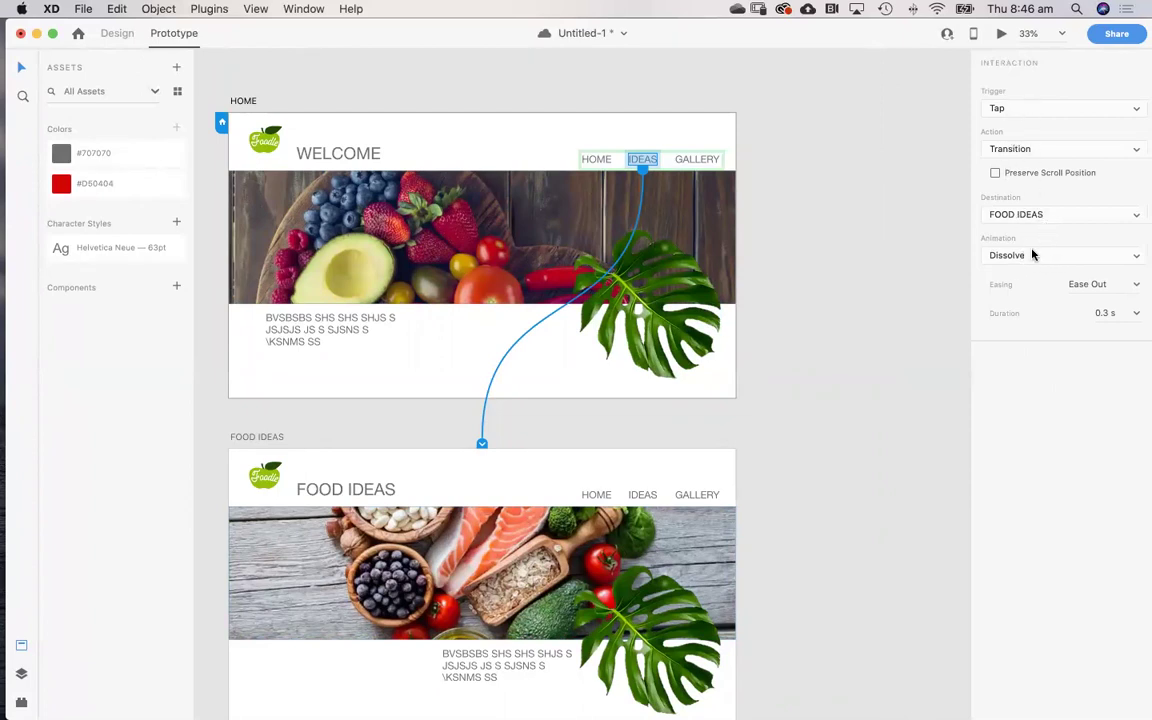
left_click(1042, 256)
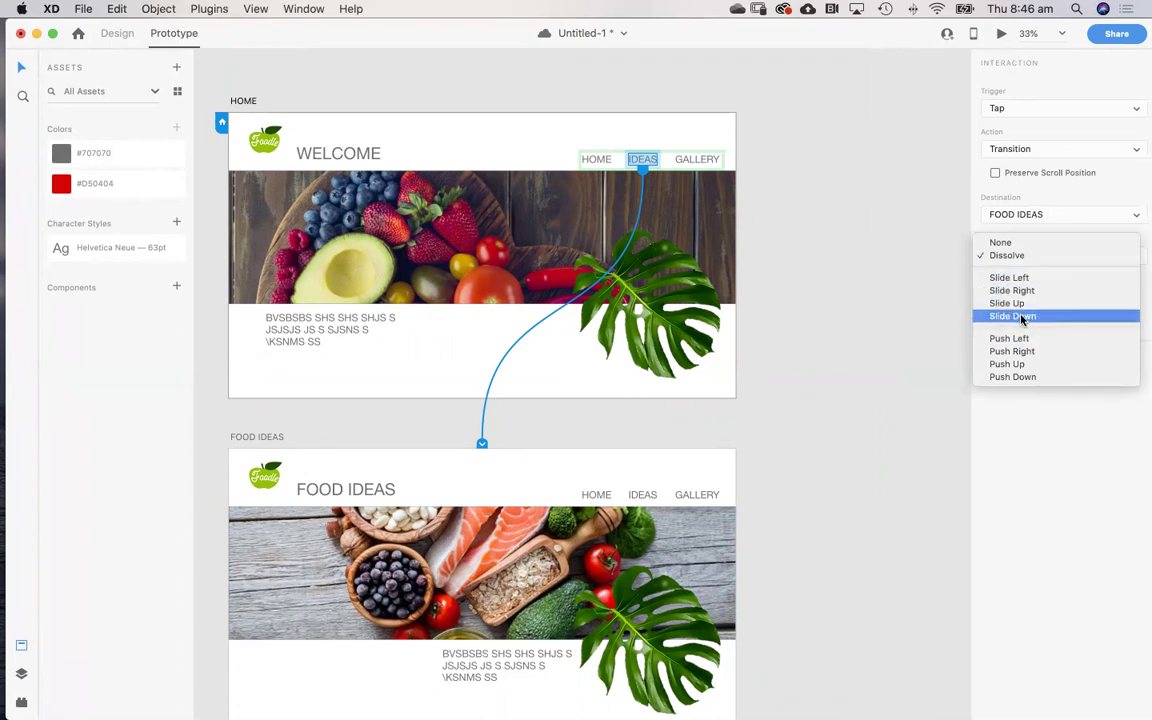
left_click(1022, 317)
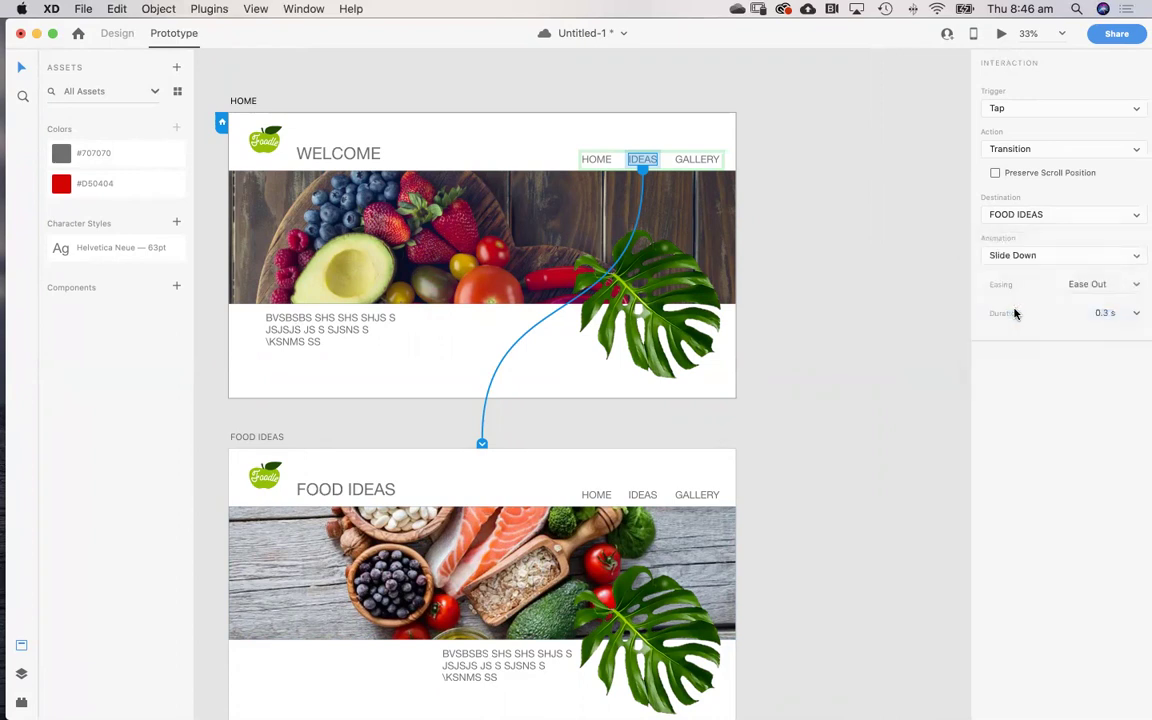
left_click(1134, 318)
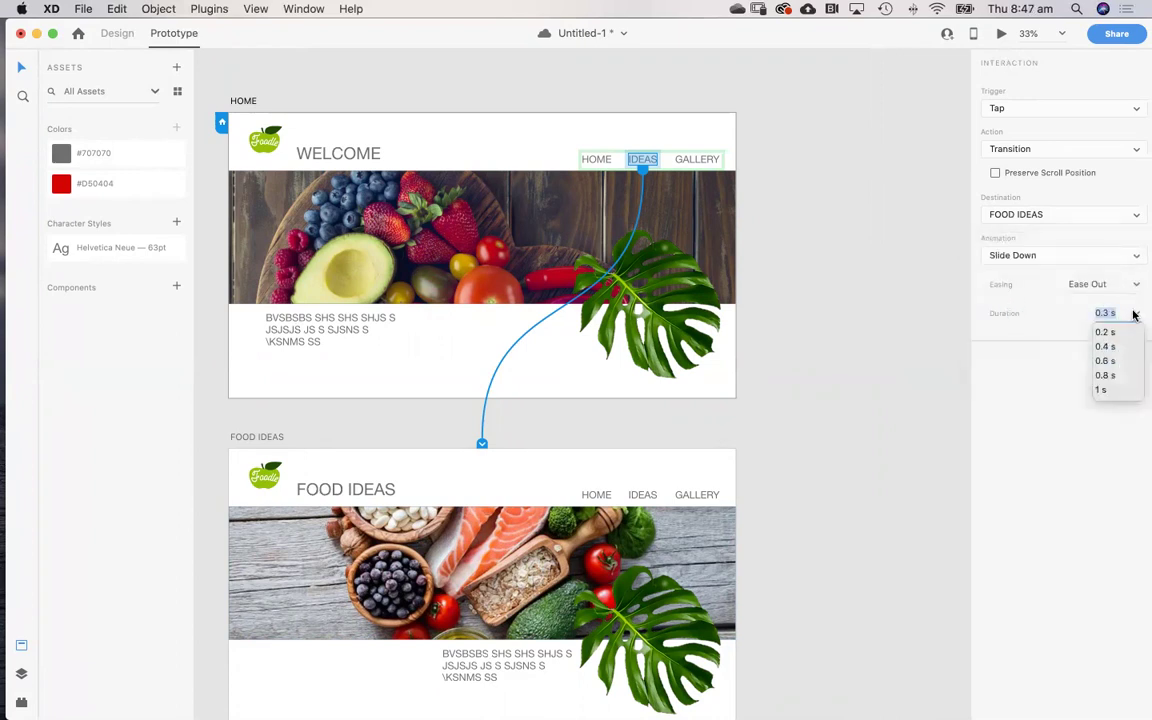
left_click(1105, 361)
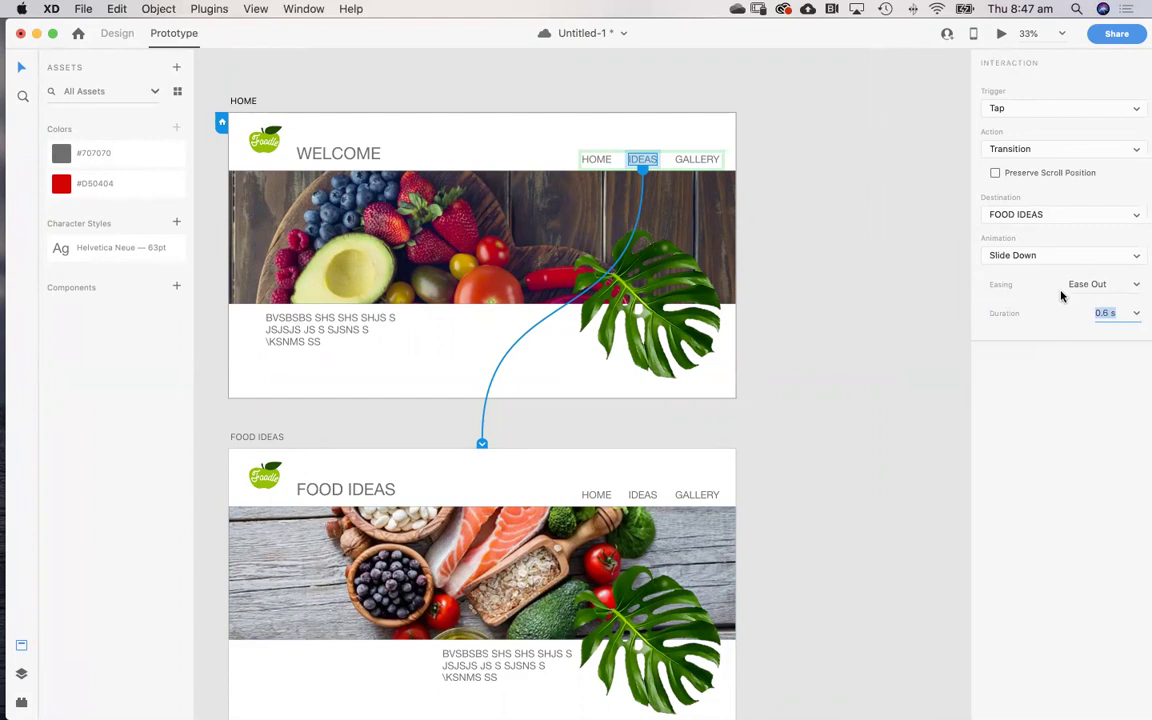
left_click(828, 303)
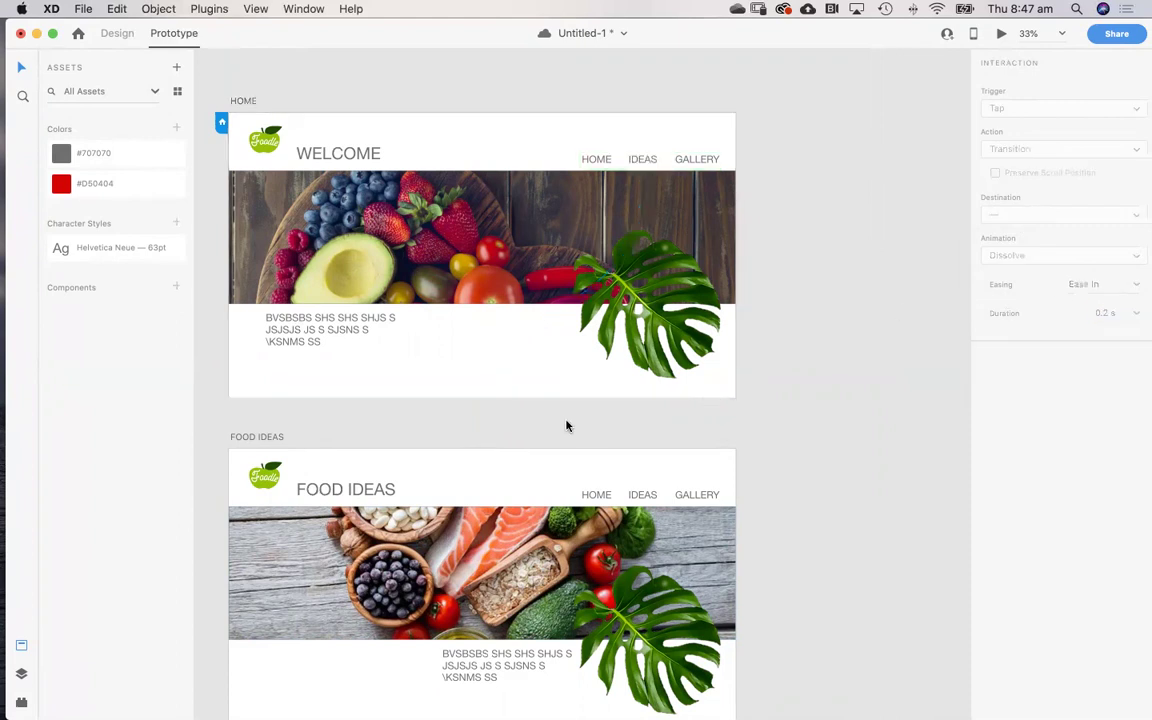
Link the navigation label group on the HOME artboard to the GALLERY artboard
left_click(714, 160)
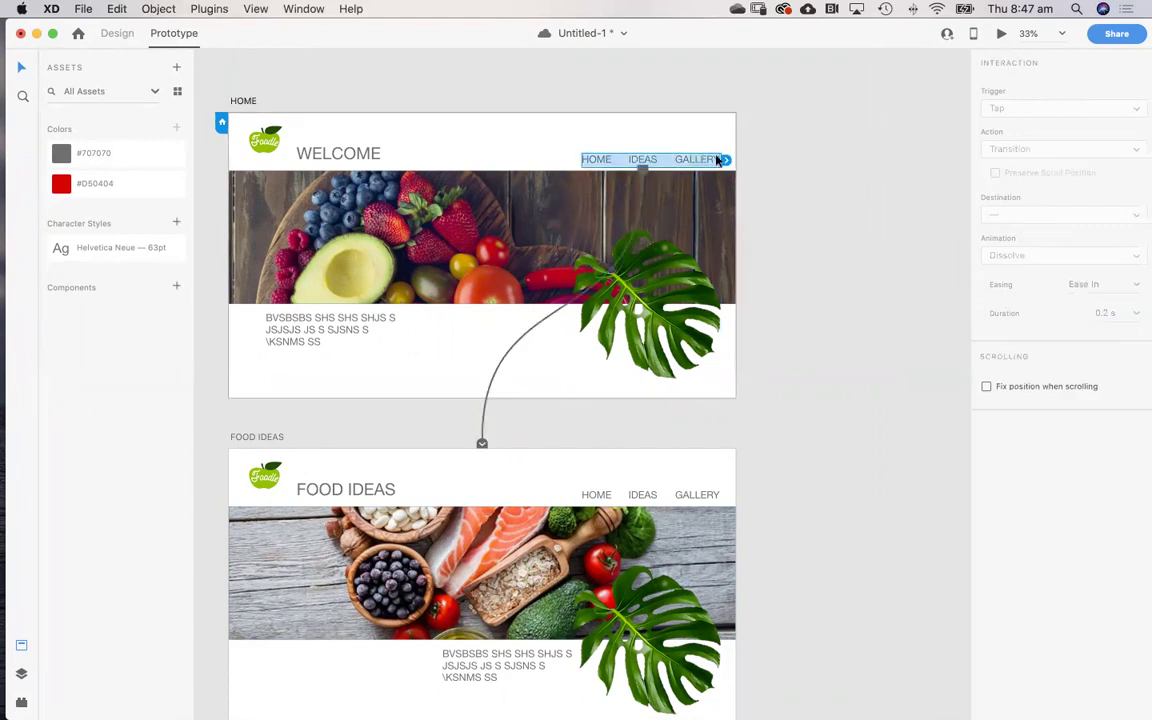
left_click_drag(726, 160, 605, 535)
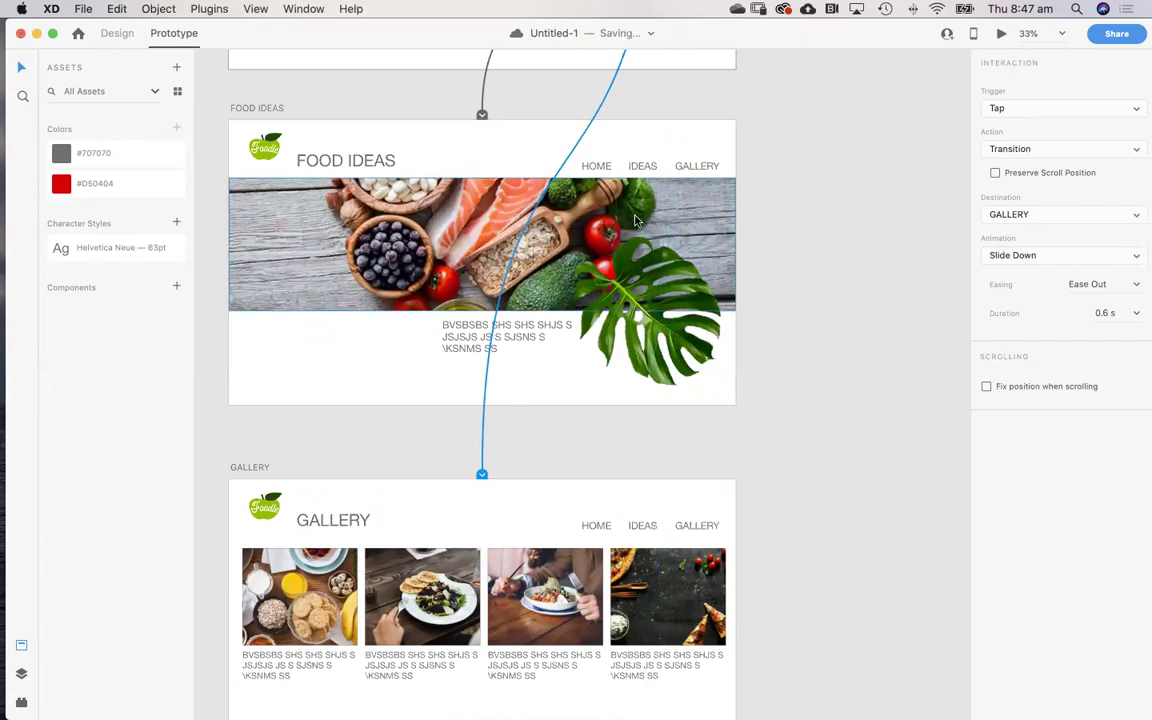
scroll(611, 133, "up", 5)
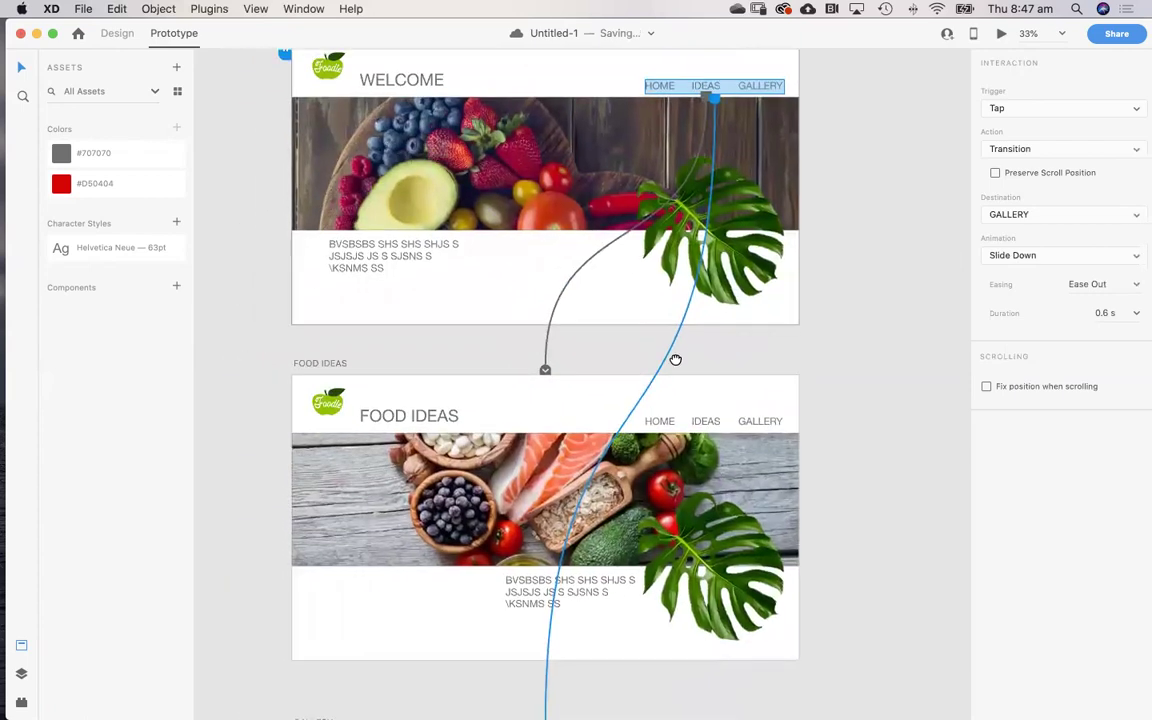
Link the HOME label on the FOOD IDEAS artboard back to the HOME artboard
left_click(815, 300)
double_click(658, 411)
left_click_drag(670, 410, 502, 170)
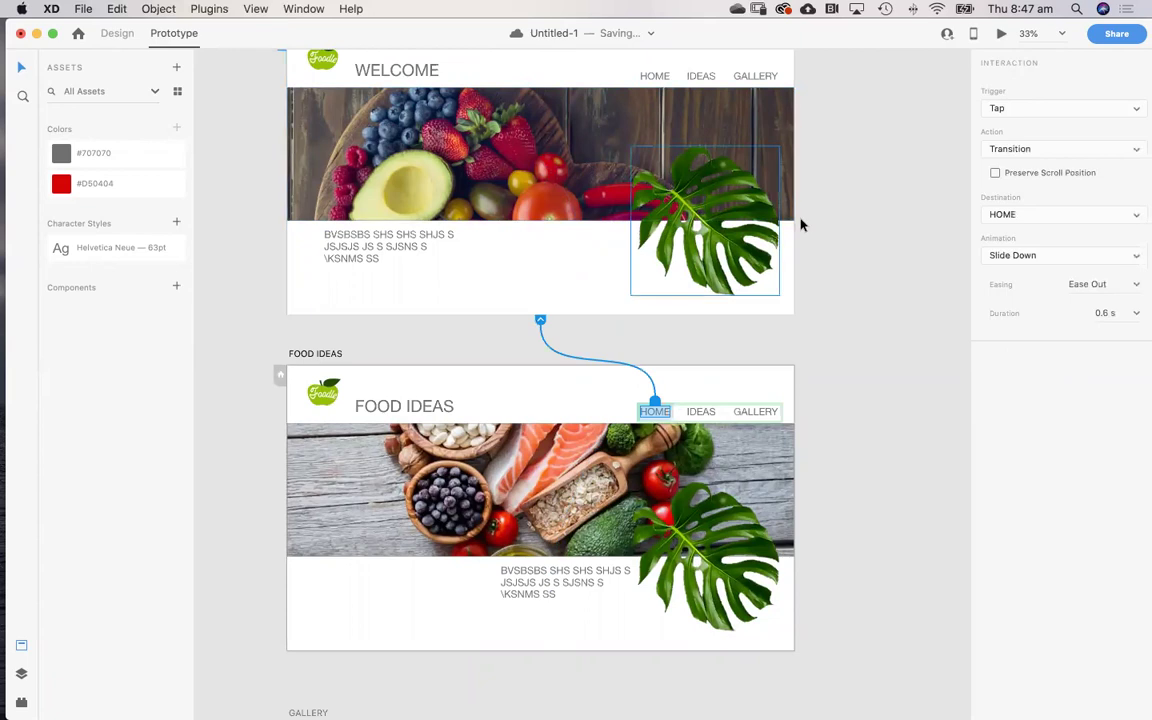
Set the FOOD IDEAS artboard's HOME link animation to Slide Up and link its GALLERY label to the GALLERY artboard
left_click(1049, 257)
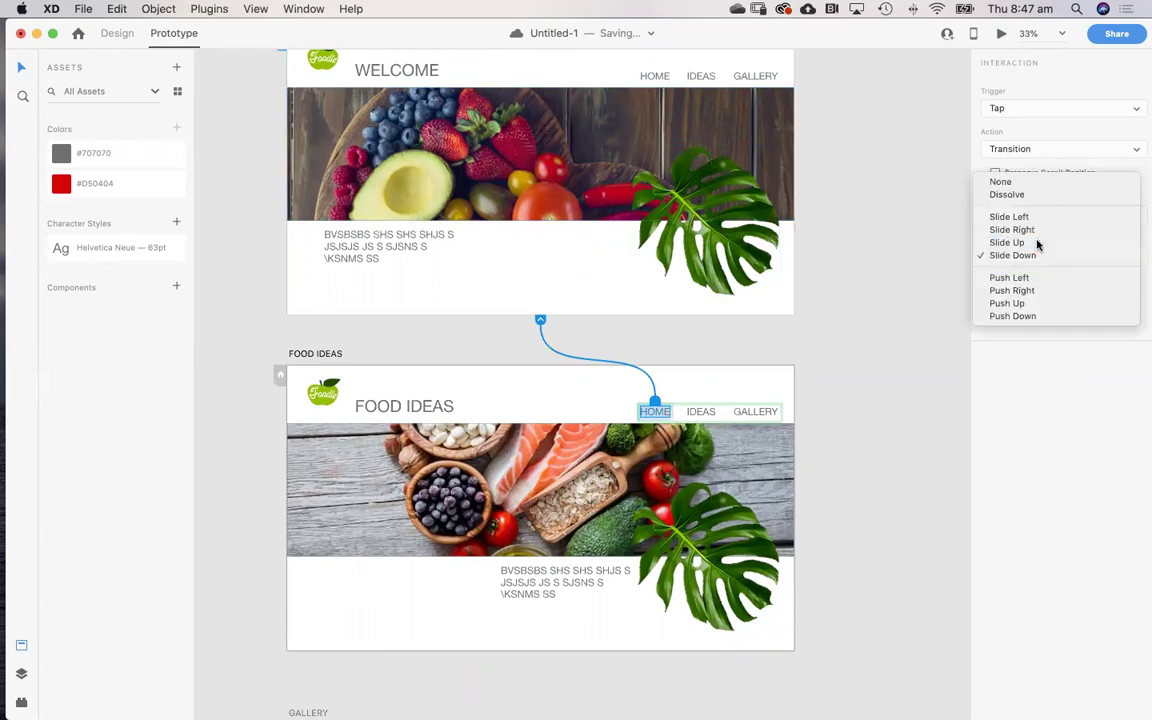
left_click(1037, 243)
left_click(703, 413)
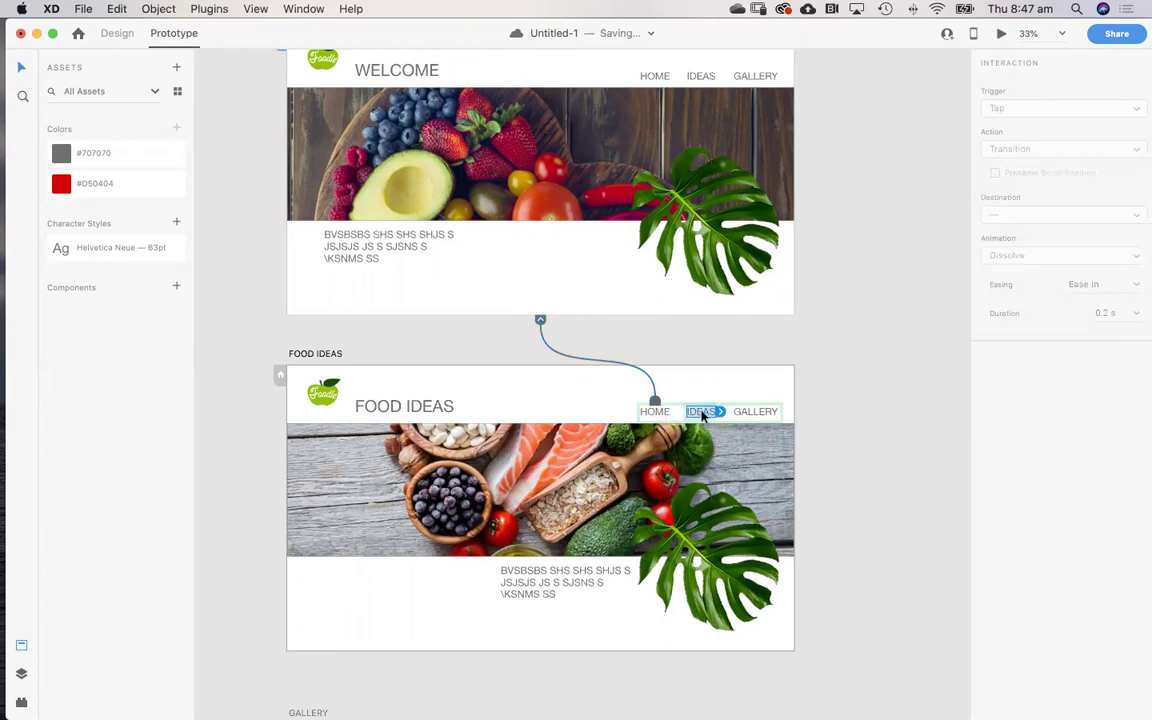
left_click(757, 412)
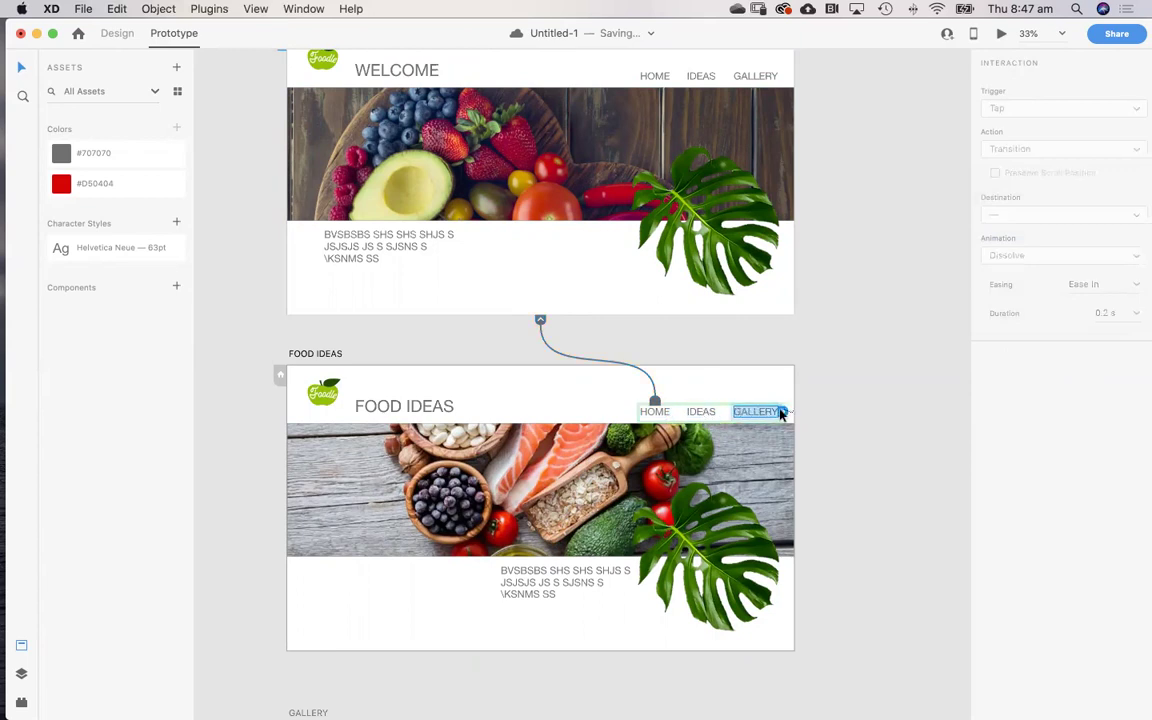
left_click_drag(785, 412, 703, 563)
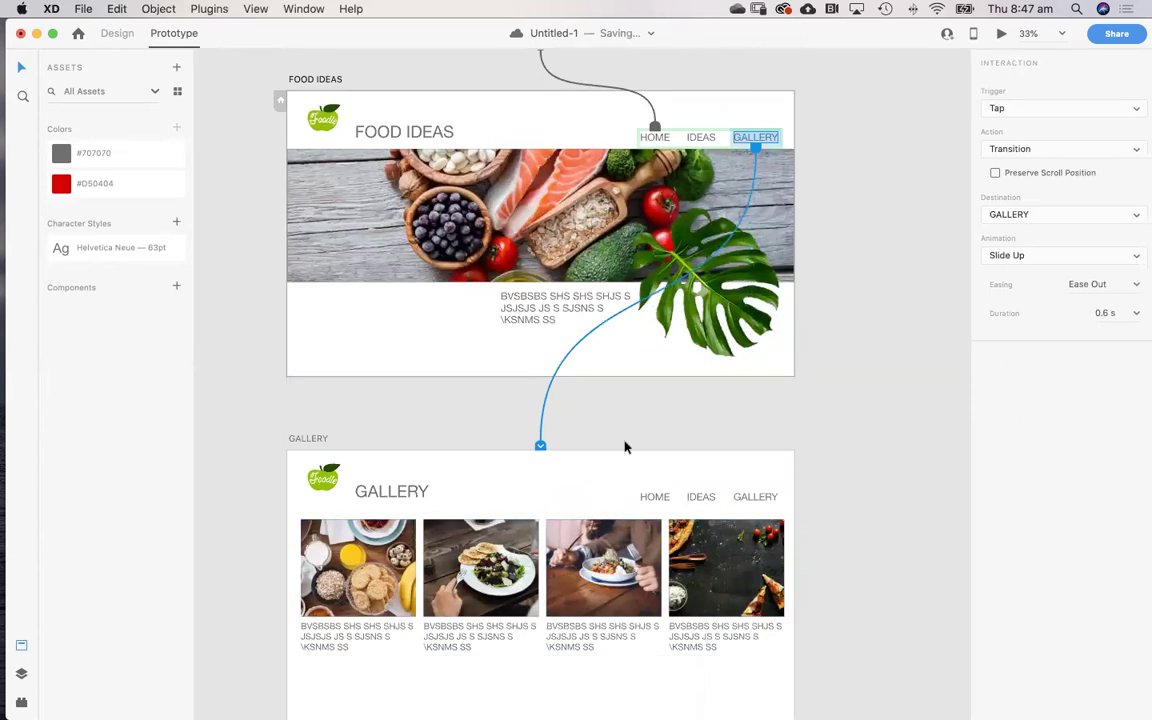
Link the HOME label on the GALLERY artboard to the HOME artboard
left_click(675, 499)
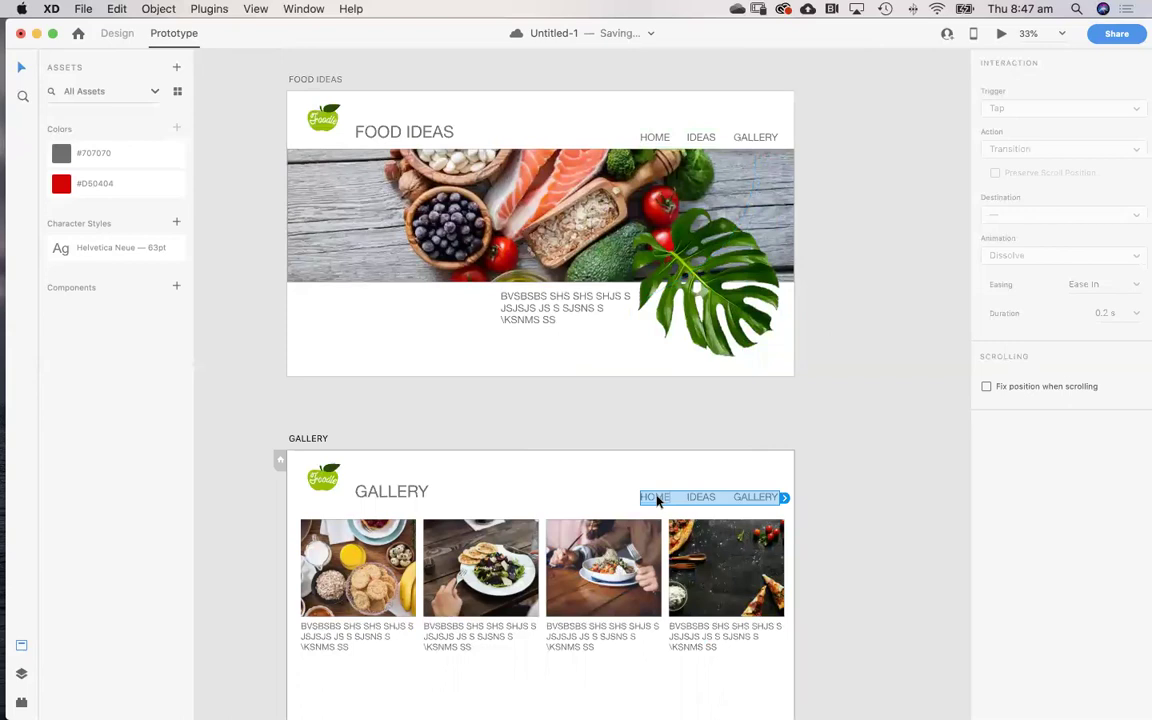
double_click(660, 504)
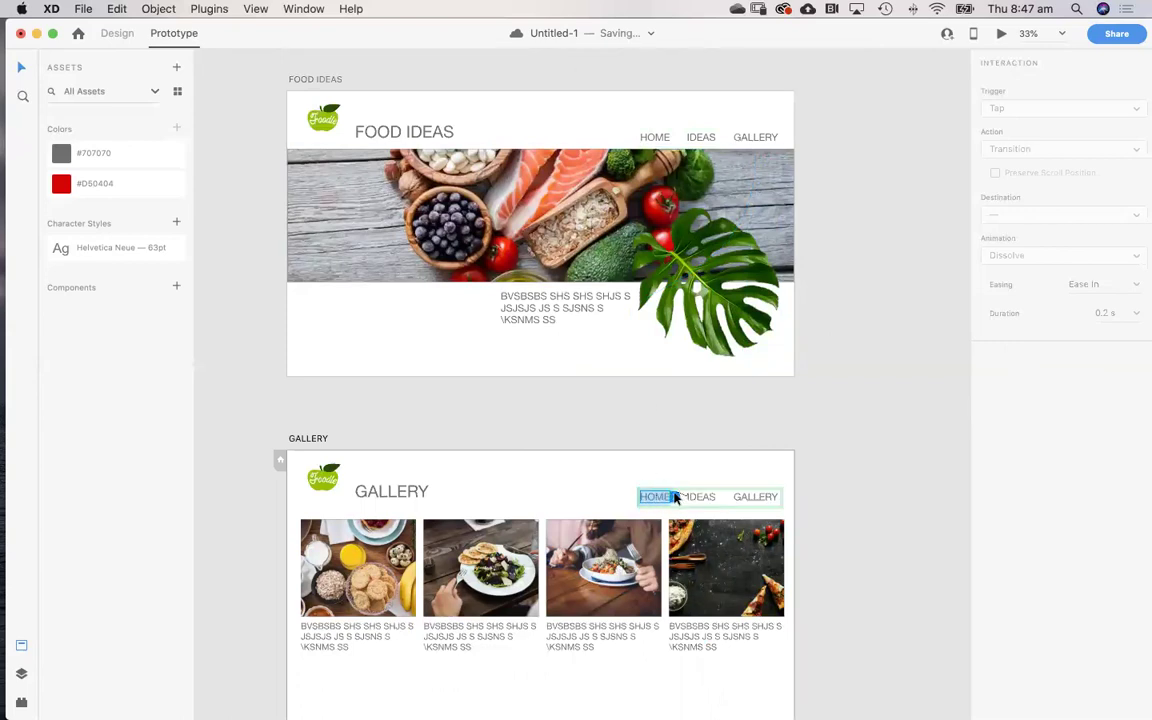
left_click(674, 500)
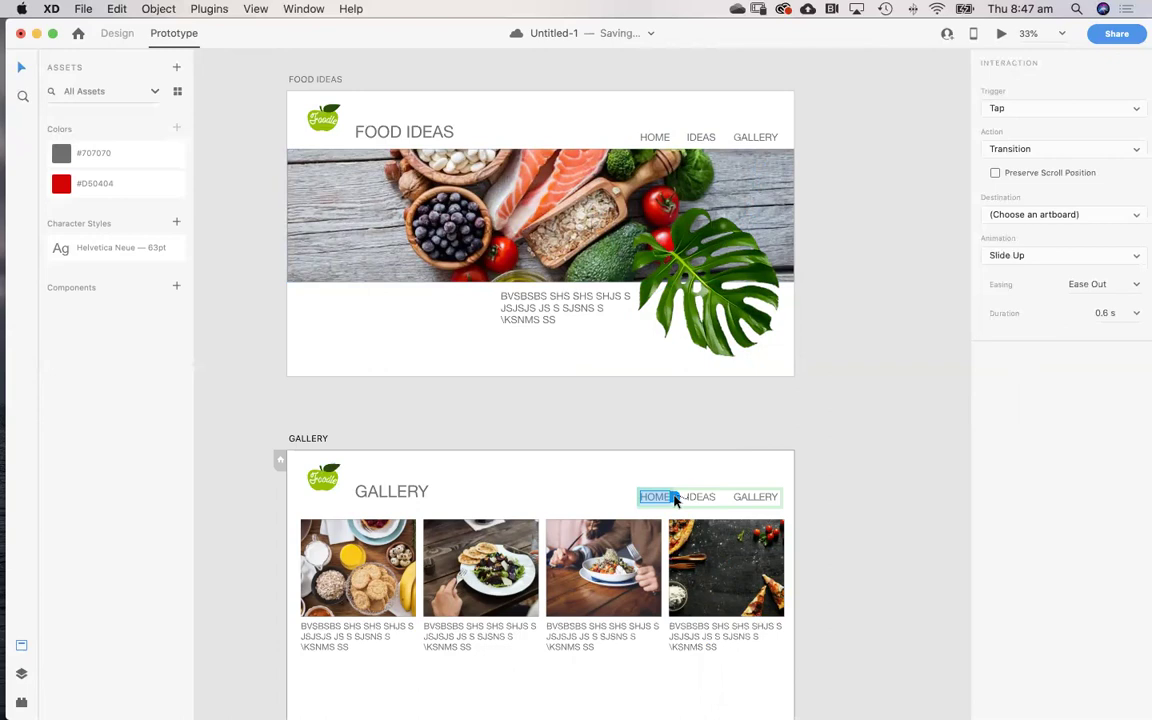
left_click(1018, 216)
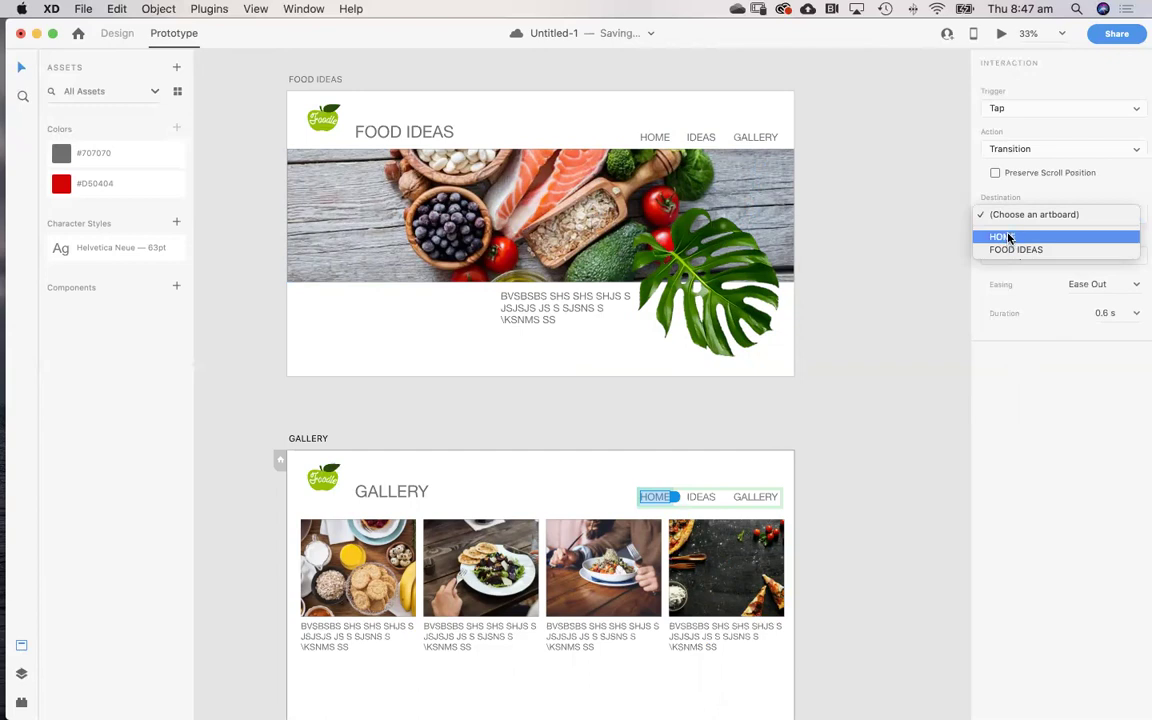
left_click(1006, 237)
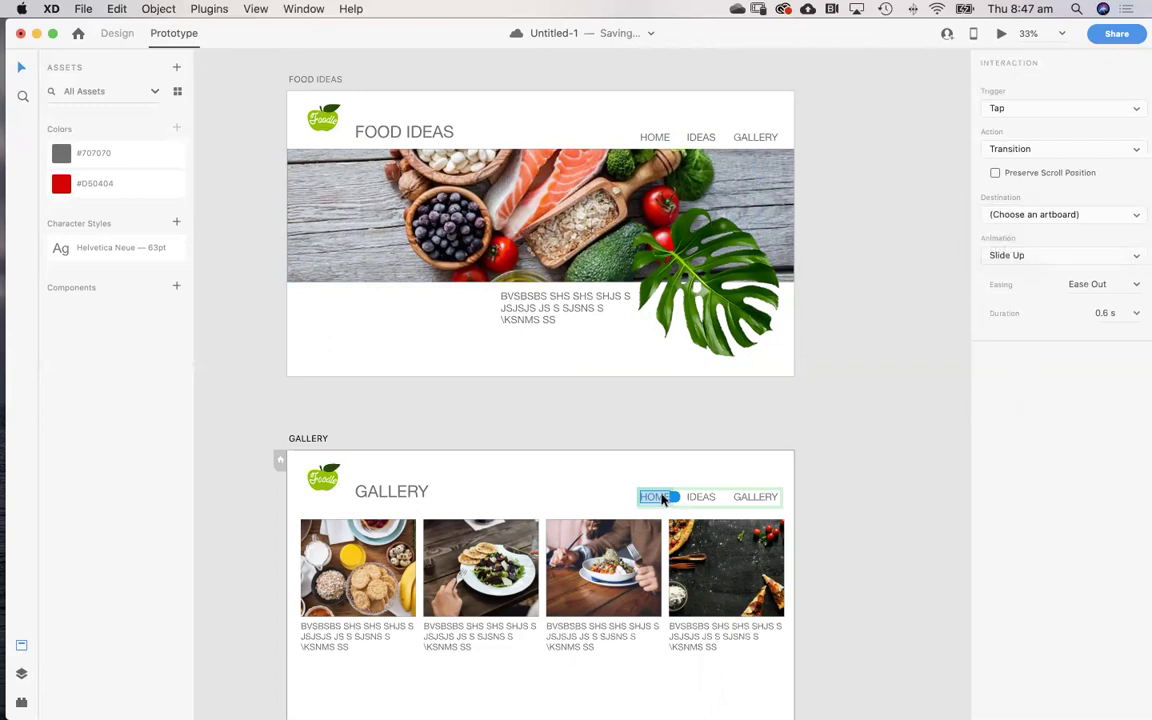
left_click(1008, 216)
left_click(1006, 238)
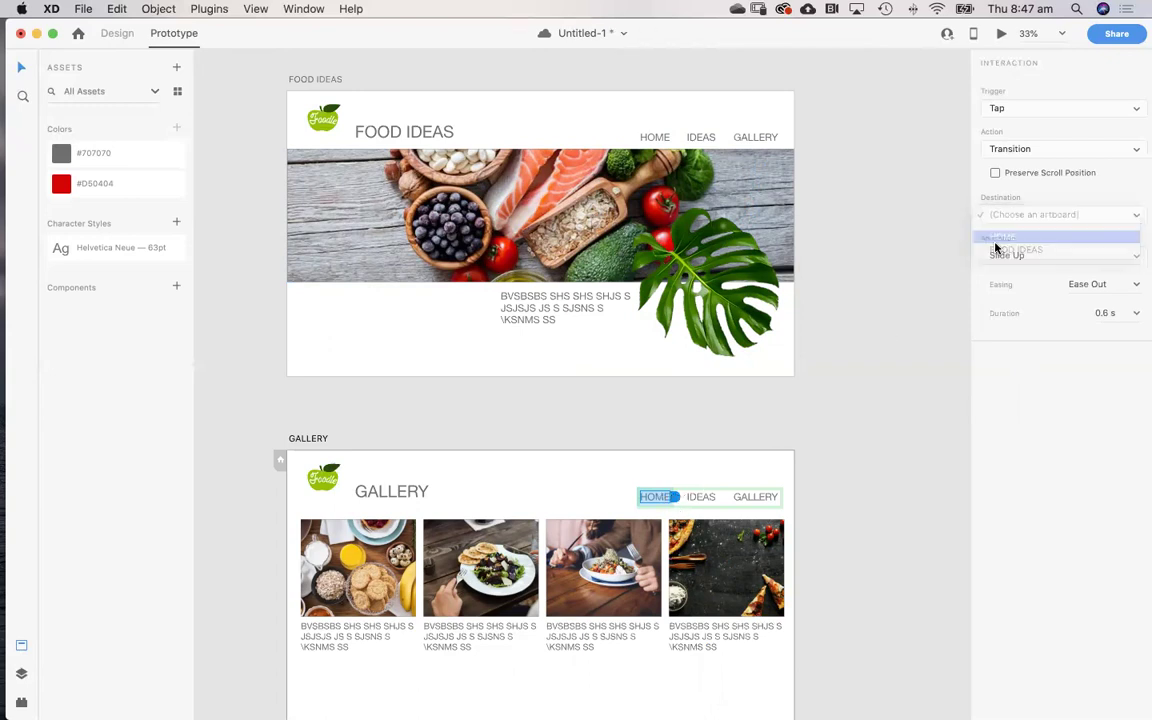
Link the IDEAS label on the GALLERY artboard to the FOOD IDEAS artboard
left_click(705, 500)
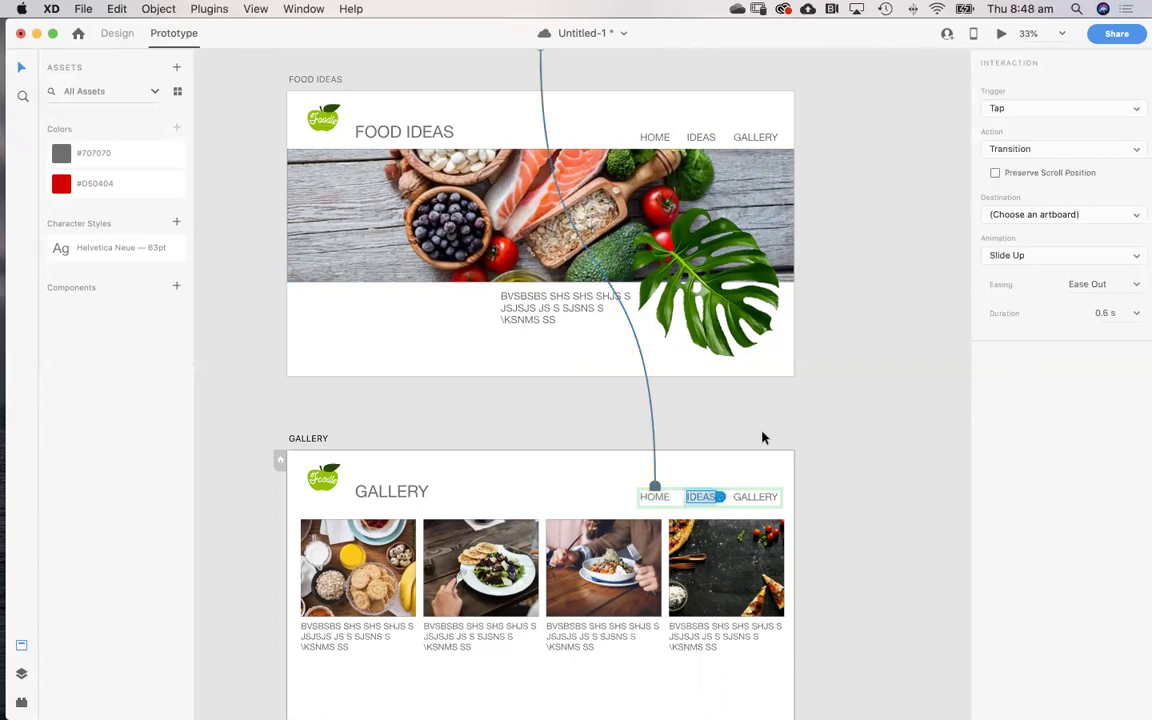
left_click(1017, 221)
left_click(1018, 249)
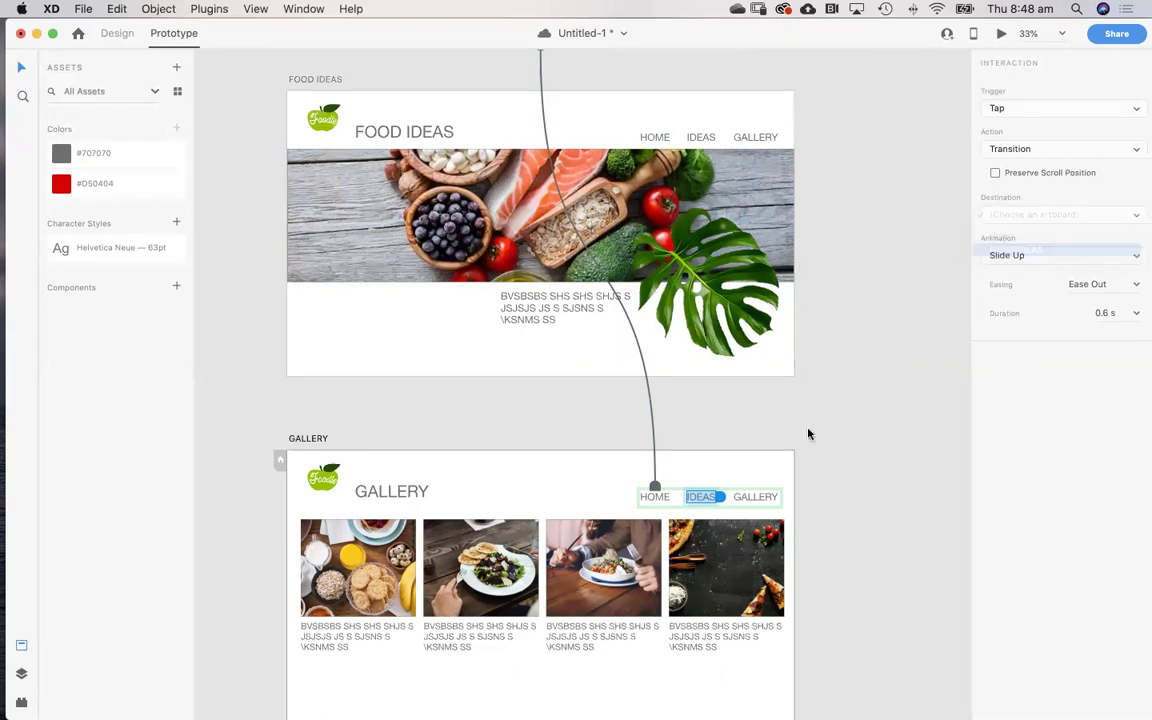
left_click(760, 496)
left_click(471, 409)
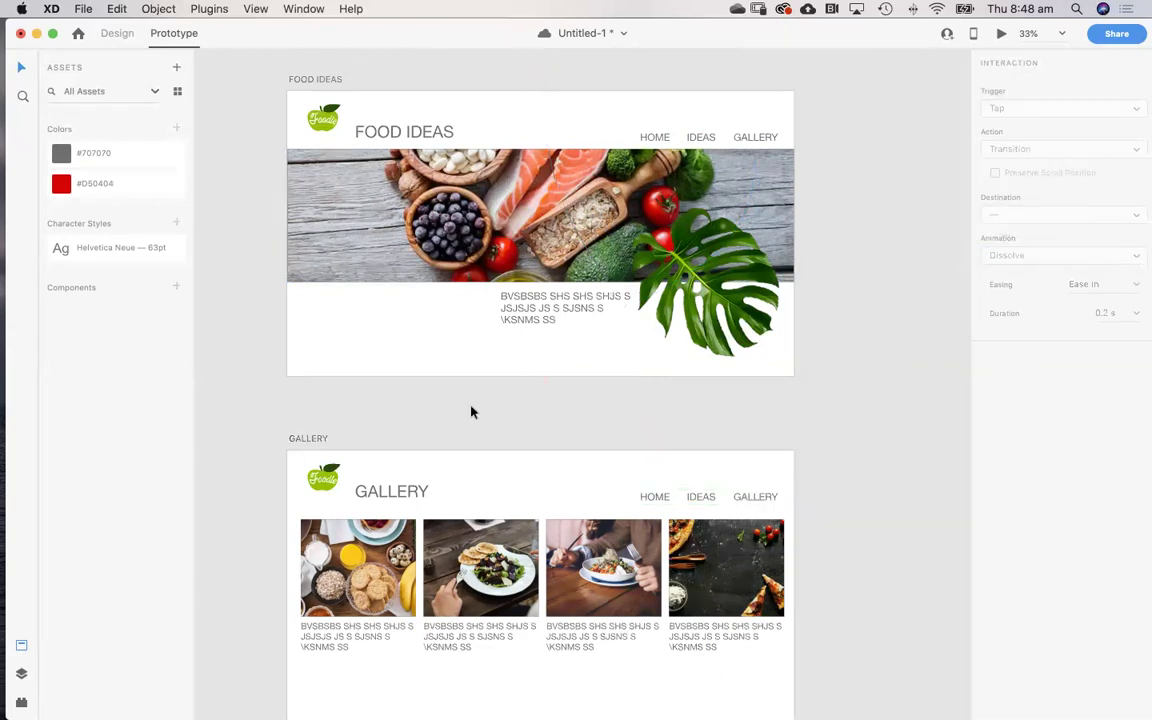
Link the Foodle logo on the GALLERY artboard to the HOME artboard
left_click(323, 476)
left_click(330, 428)
left_click(323, 476)
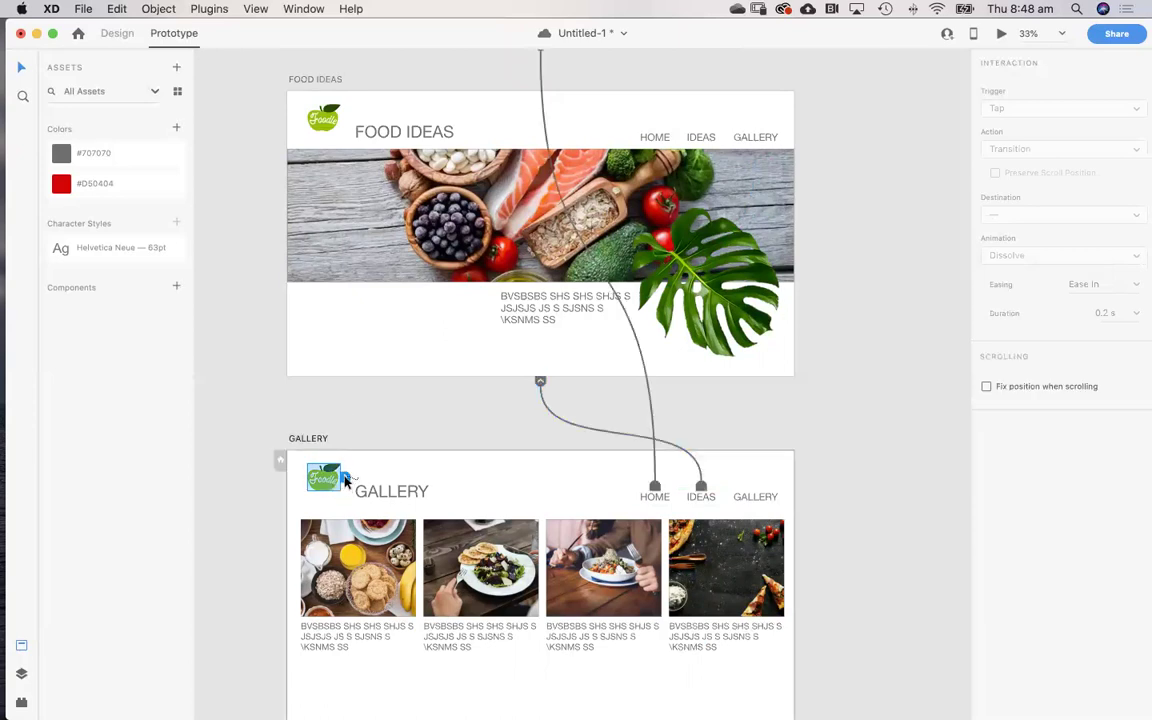
left_click(345, 480)
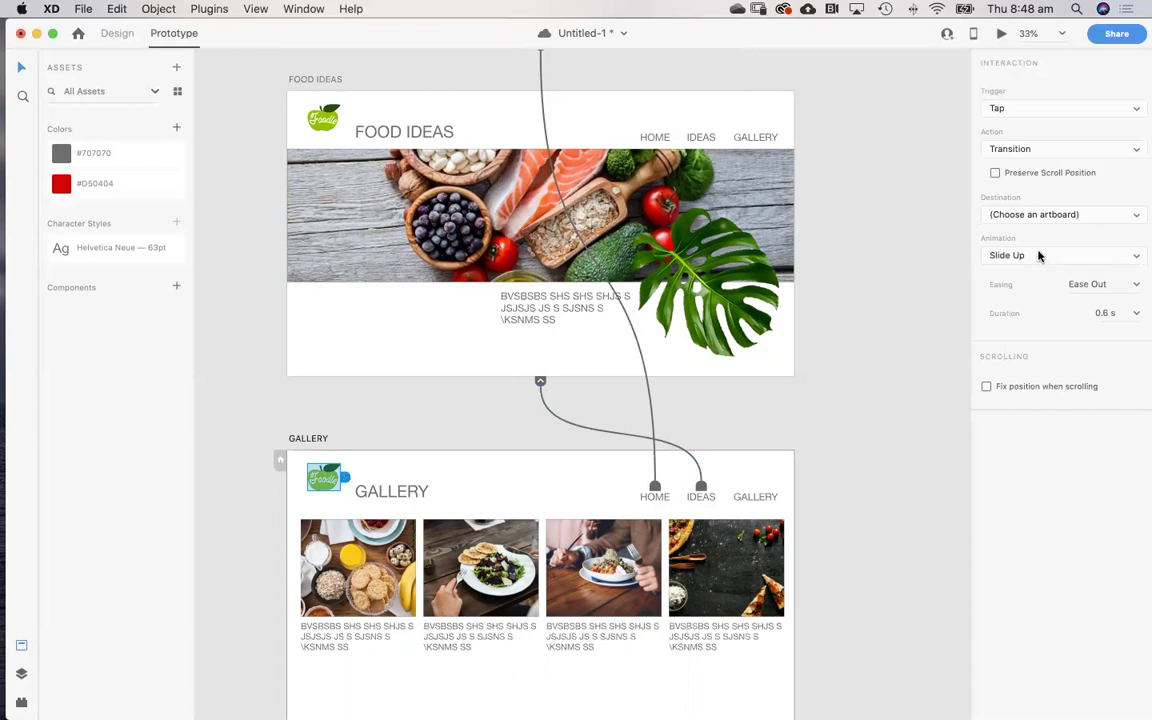
left_click(1044, 215)
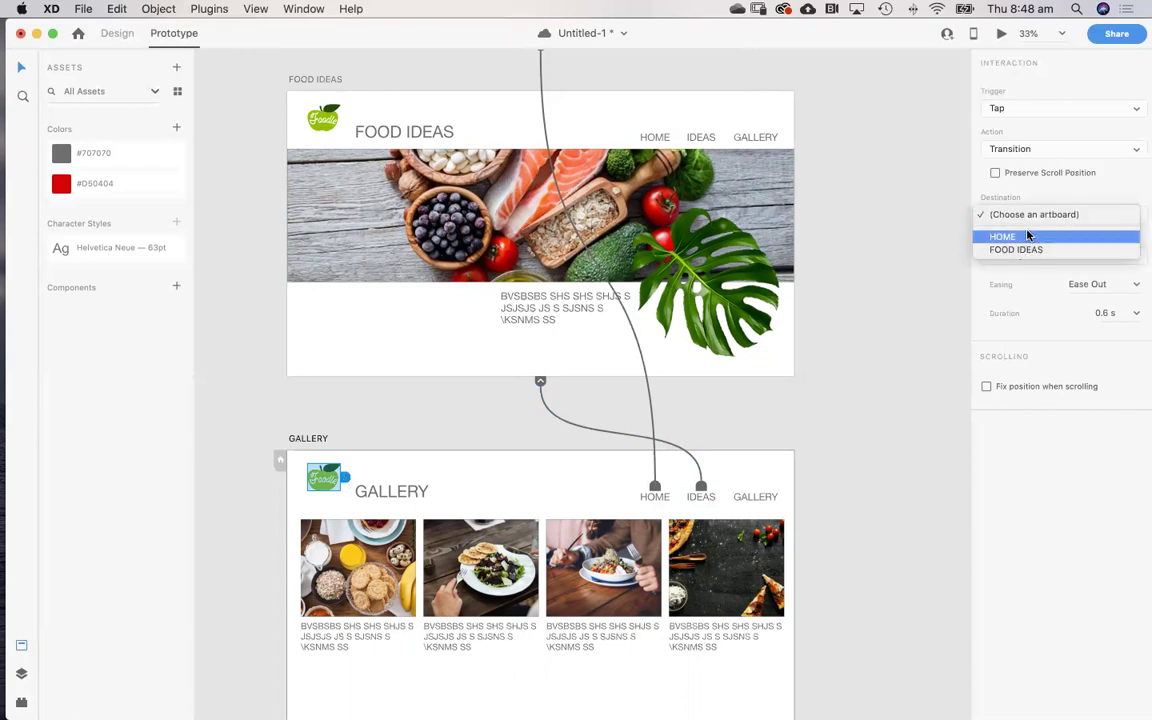
left_click(1027, 235)
Link the Foodle logo on the FOOD IDEAS artboard to the HOME artboard
left_click(328, 118)
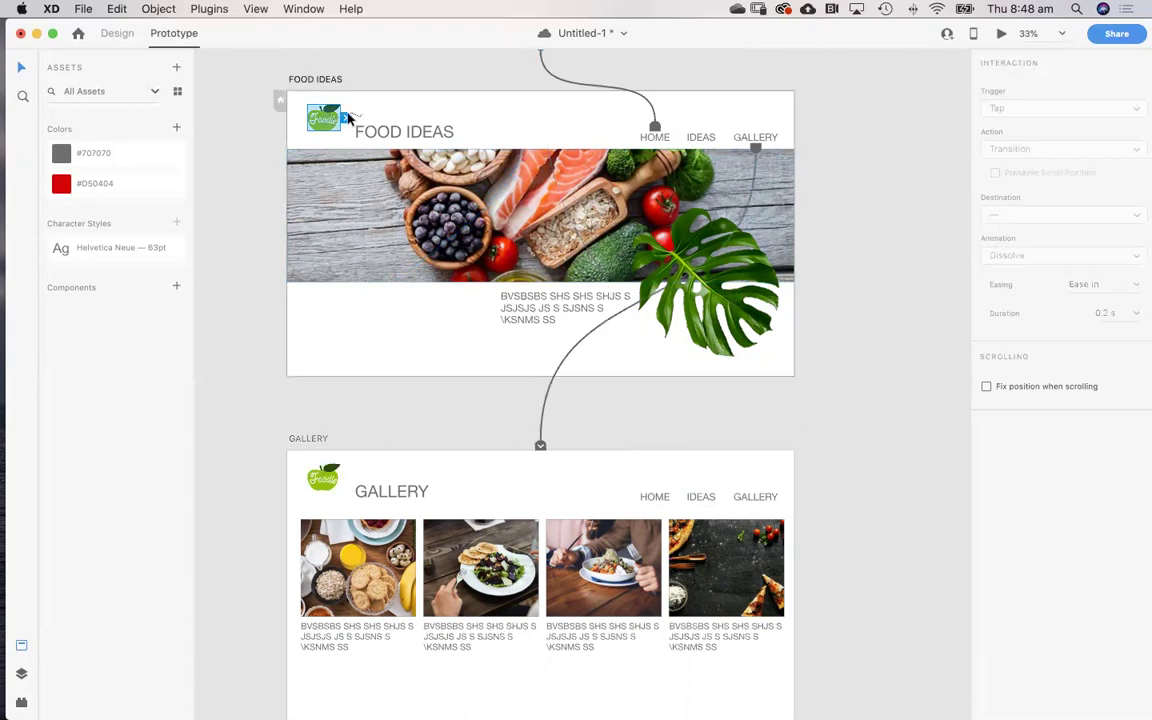
left_click(345, 118)
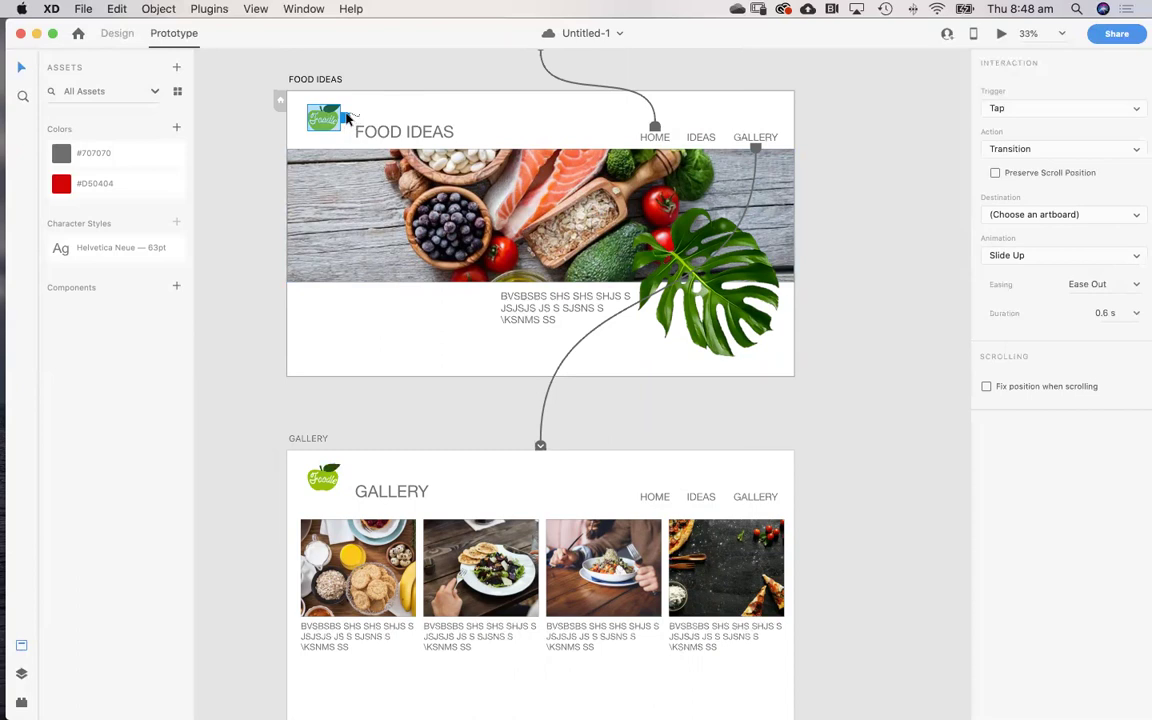
left_click(1046, 215)
left_click(1015, 236)
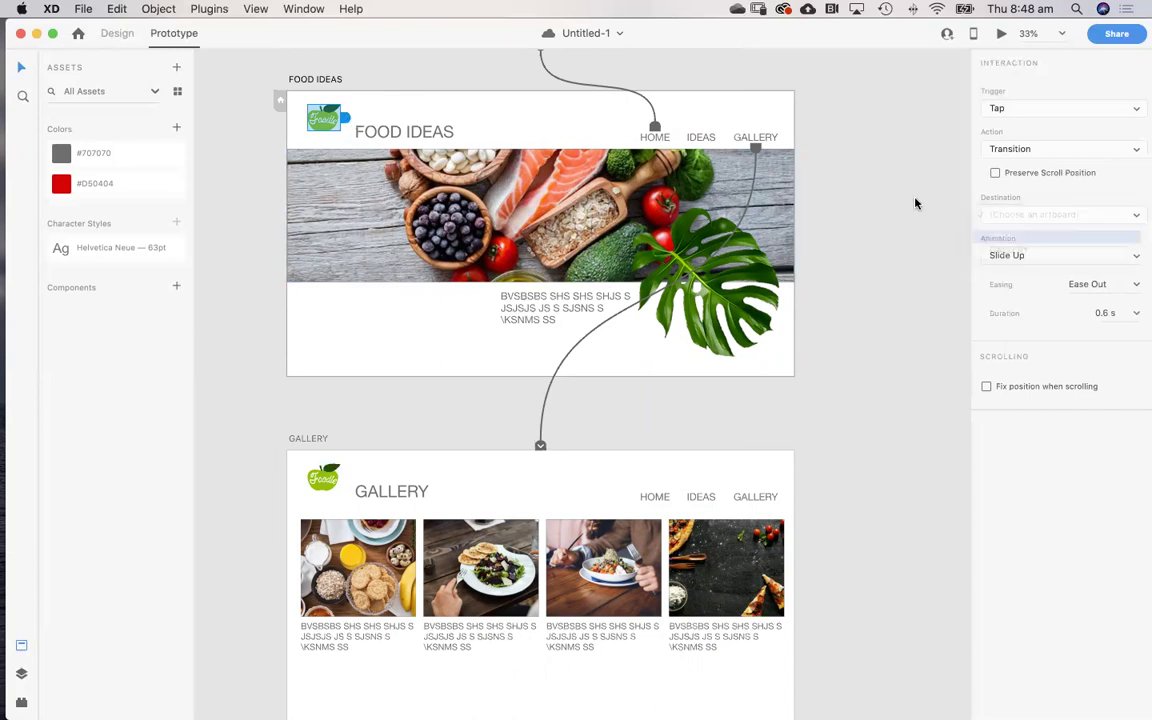
left_click(850, 128)
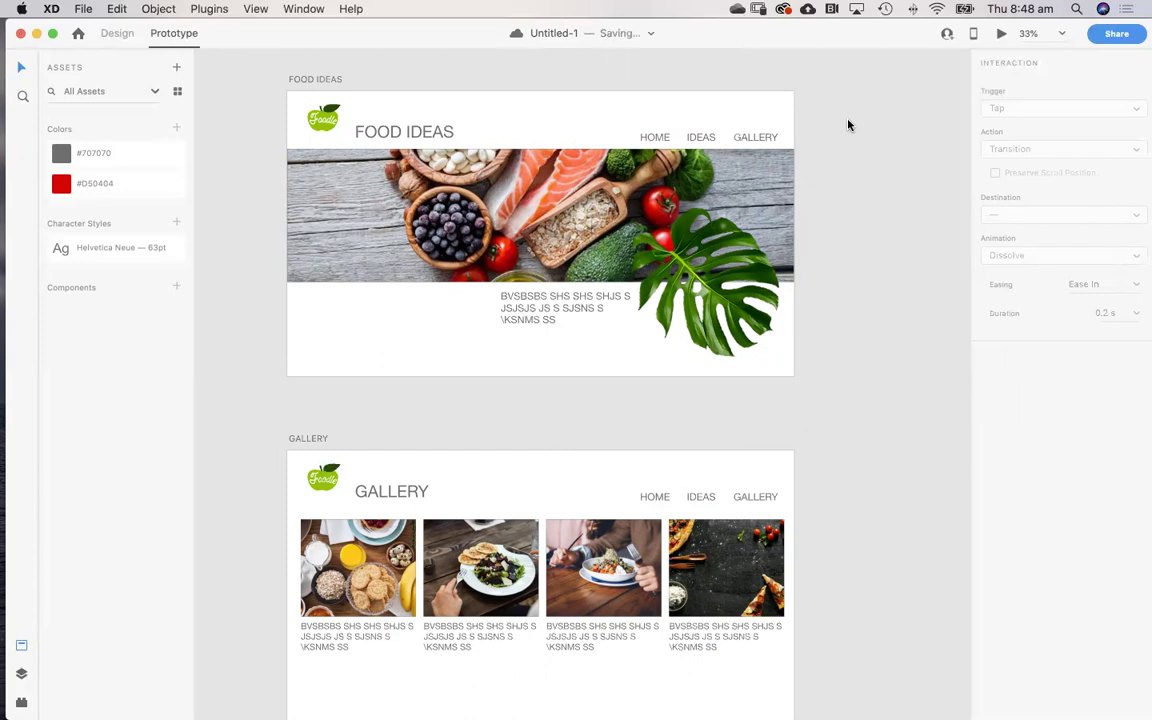
Look over the artboards in Prototype and Design modes, checking the logos on HOME and FOOD IDEAS
scroll(848, 125, "up", 5)
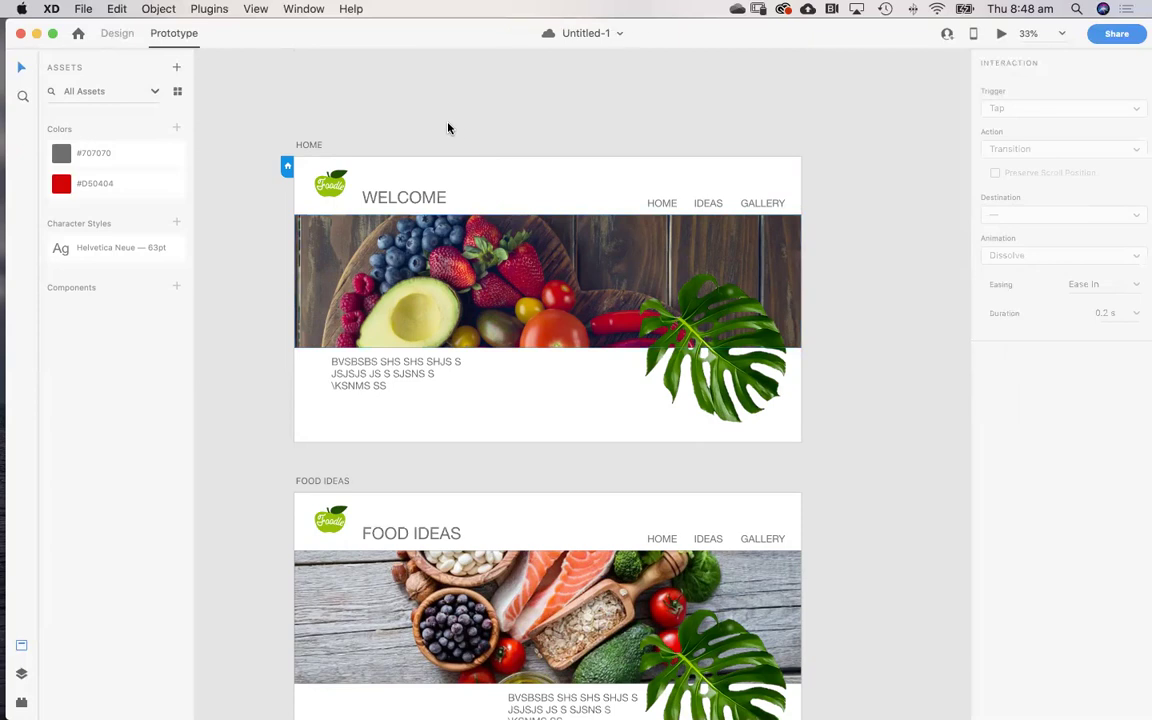
scroll(448, 128, "down", 10)
scroll(448, 128, "up", 10)
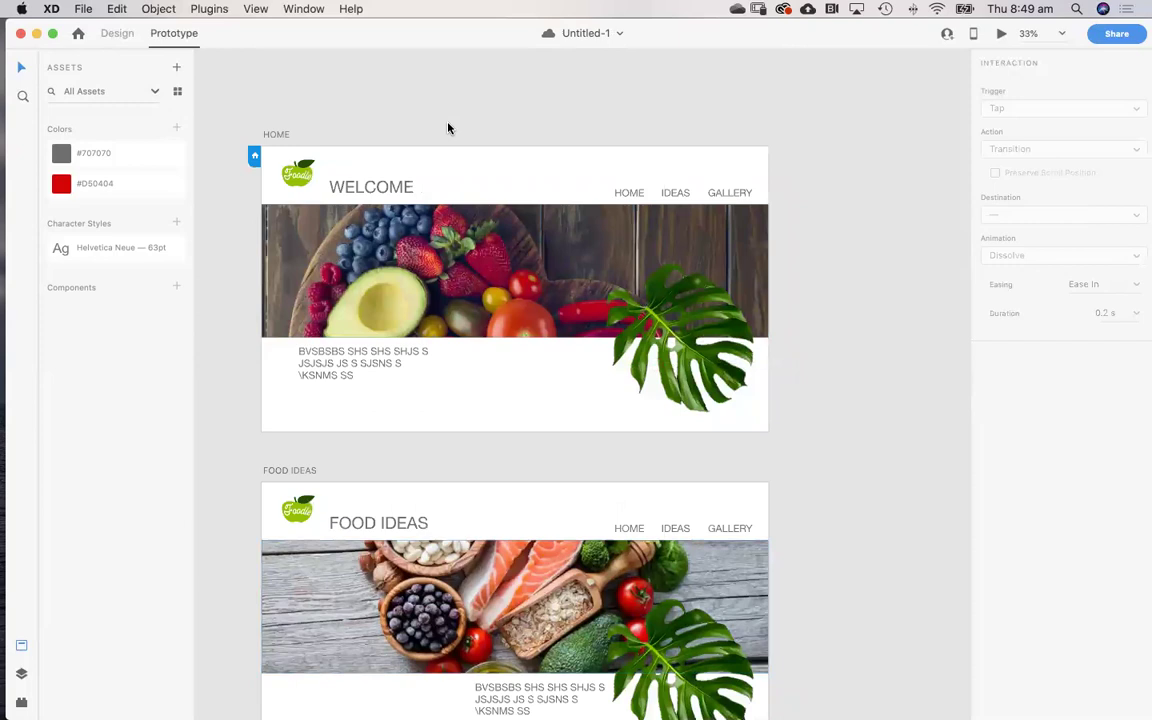
scroll(448, 128, "down", 2)
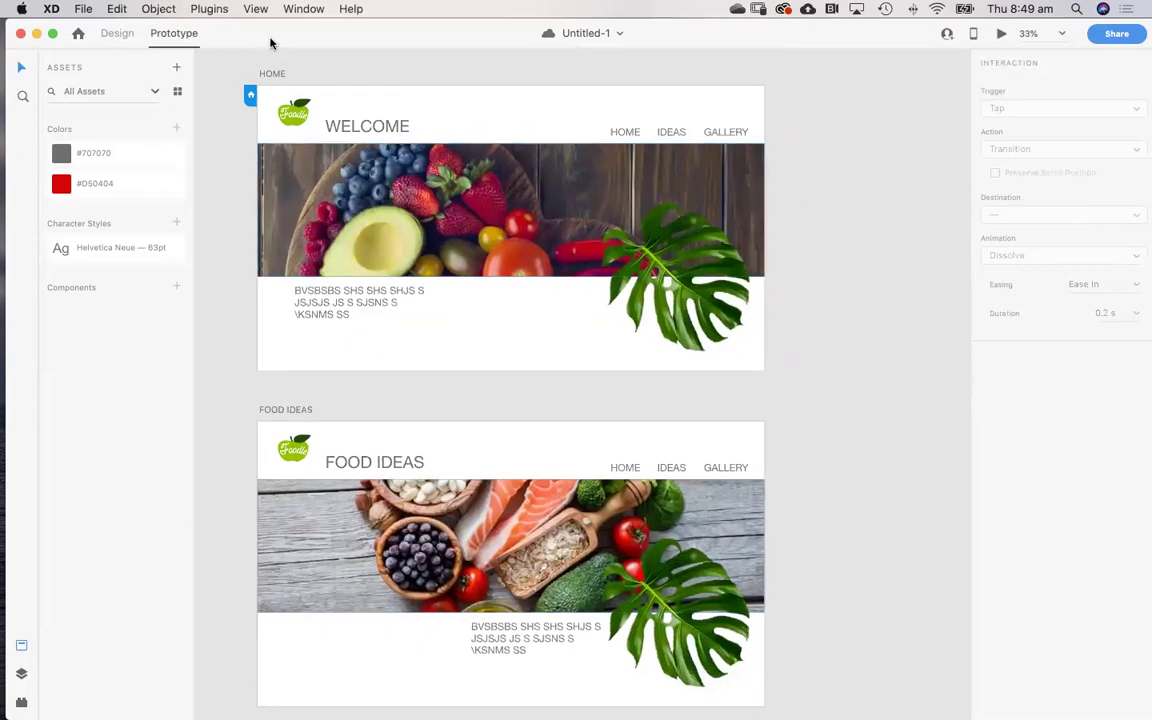
left_click_drag(270, 38, 312, 38)
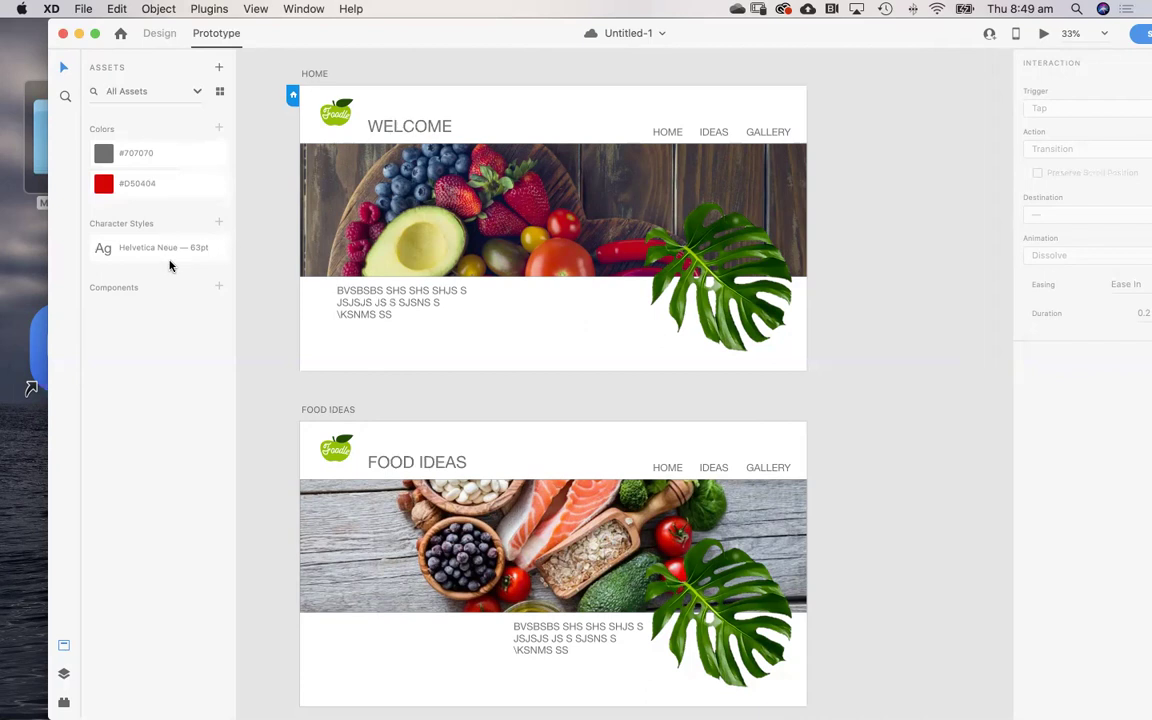
mouse_move(153, 251)
left_click(157, 34)
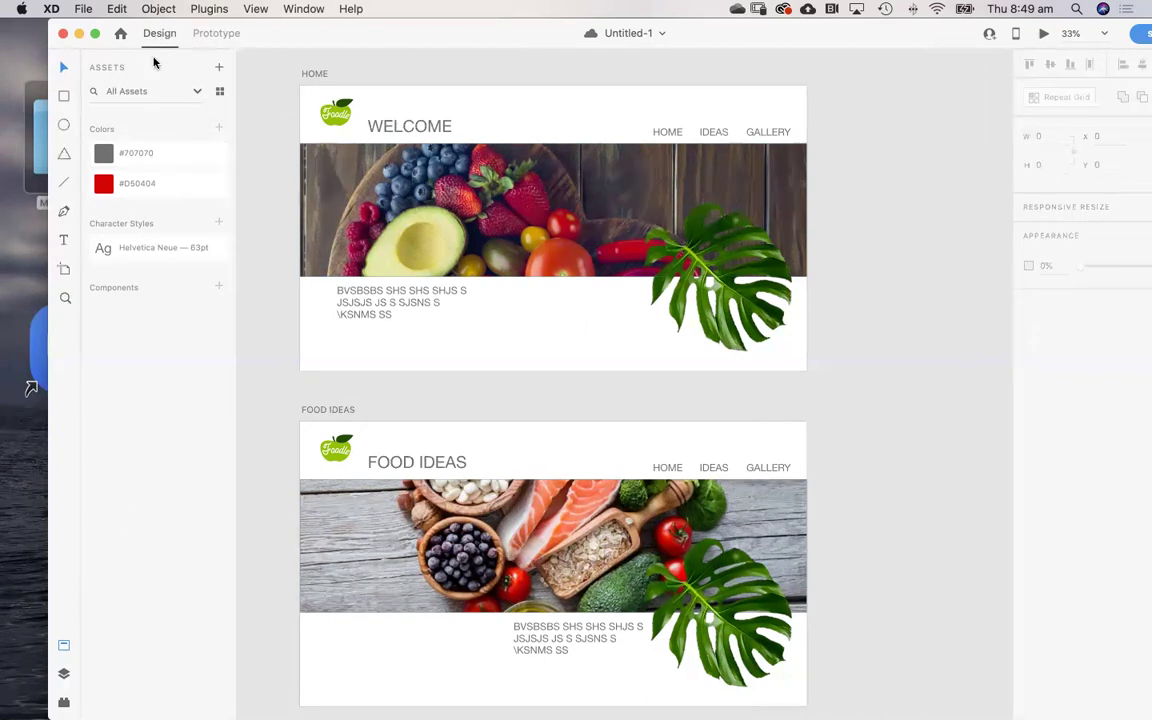
left_click(336, 117)
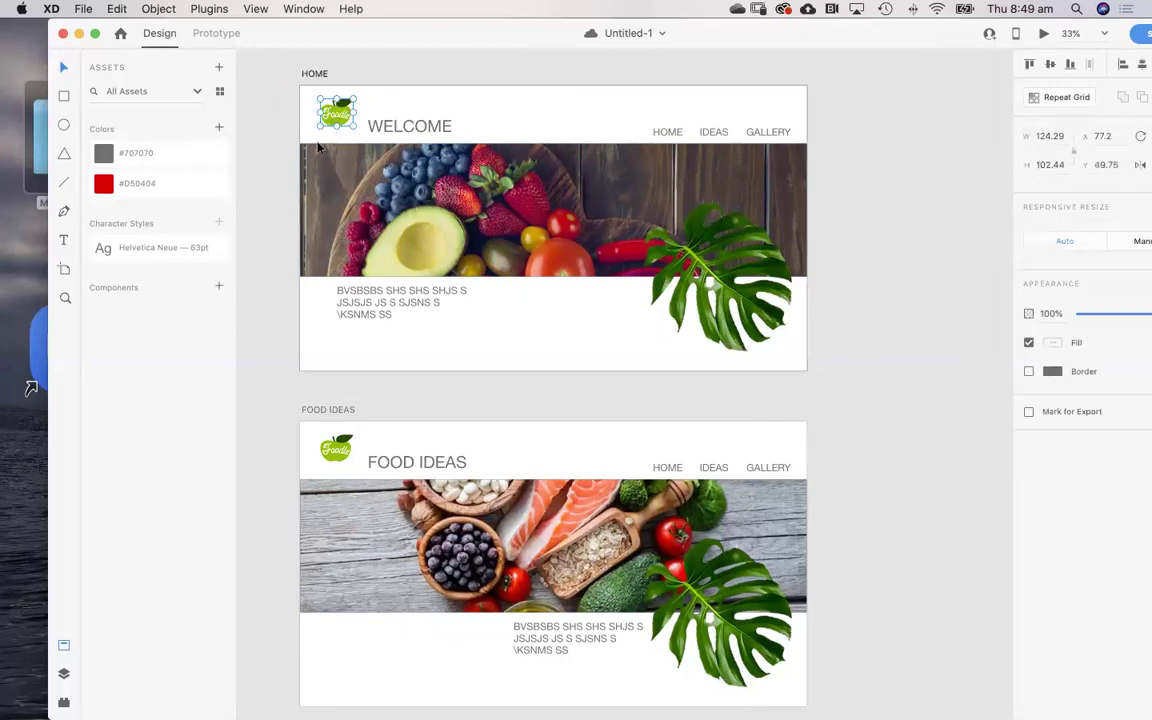
left_click(338, 450)
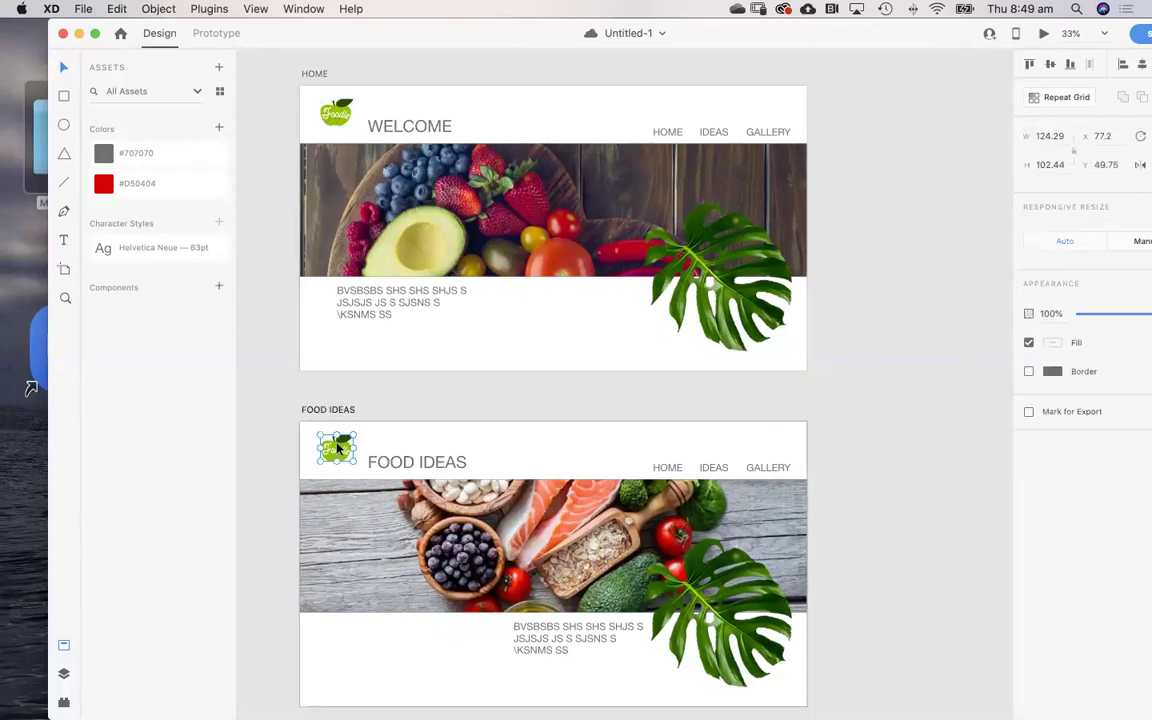
left_click(220, 34)
left_click(850, 150)
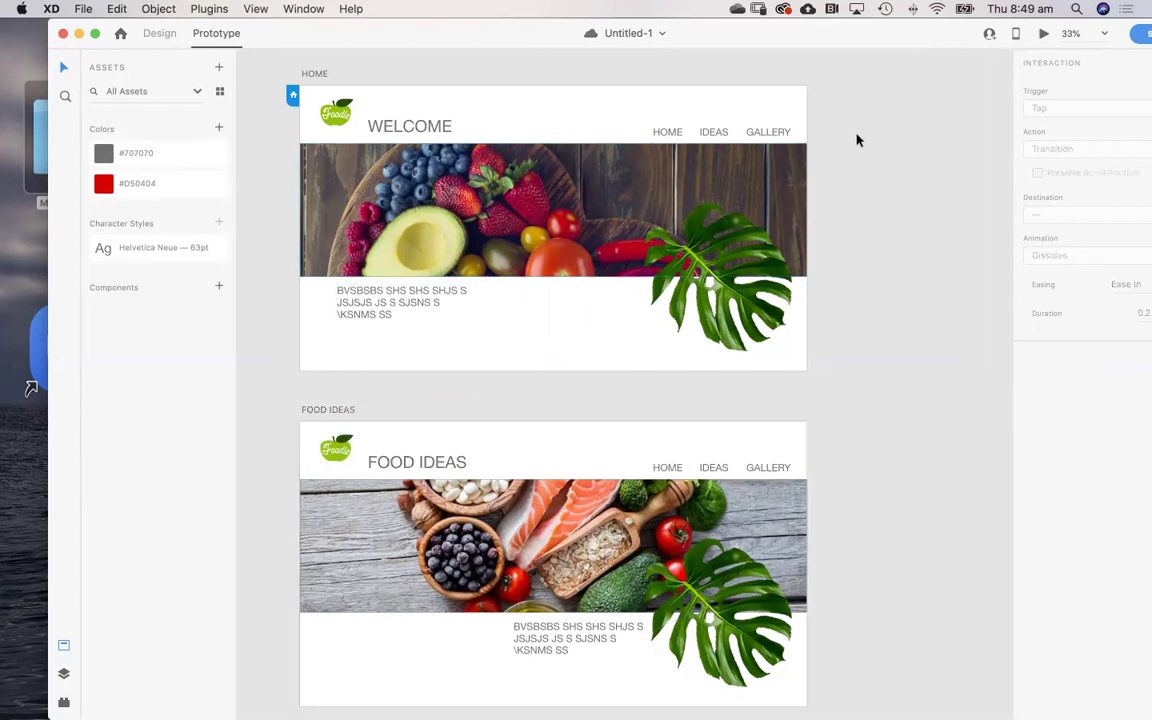
left_click_drag(805, 31, 765, 31)
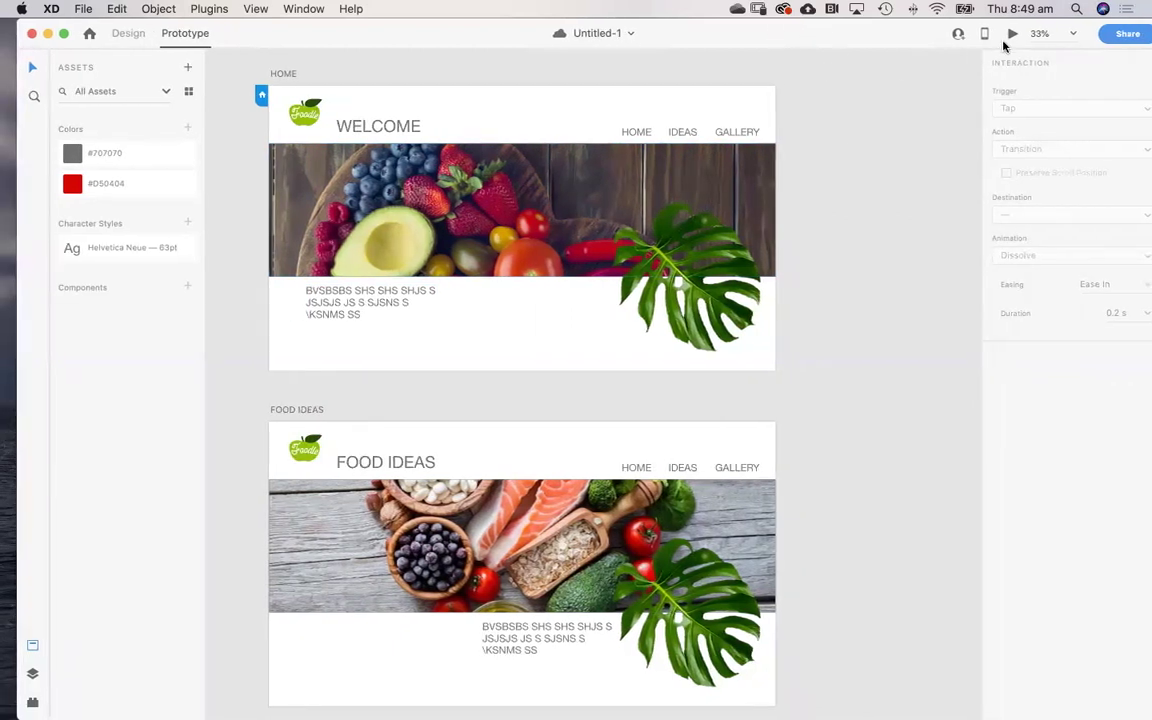
Preview the prototype from the HOME artboard and test the IDEAS, GALLERY, HOME and logo links
left_click(268, 72)
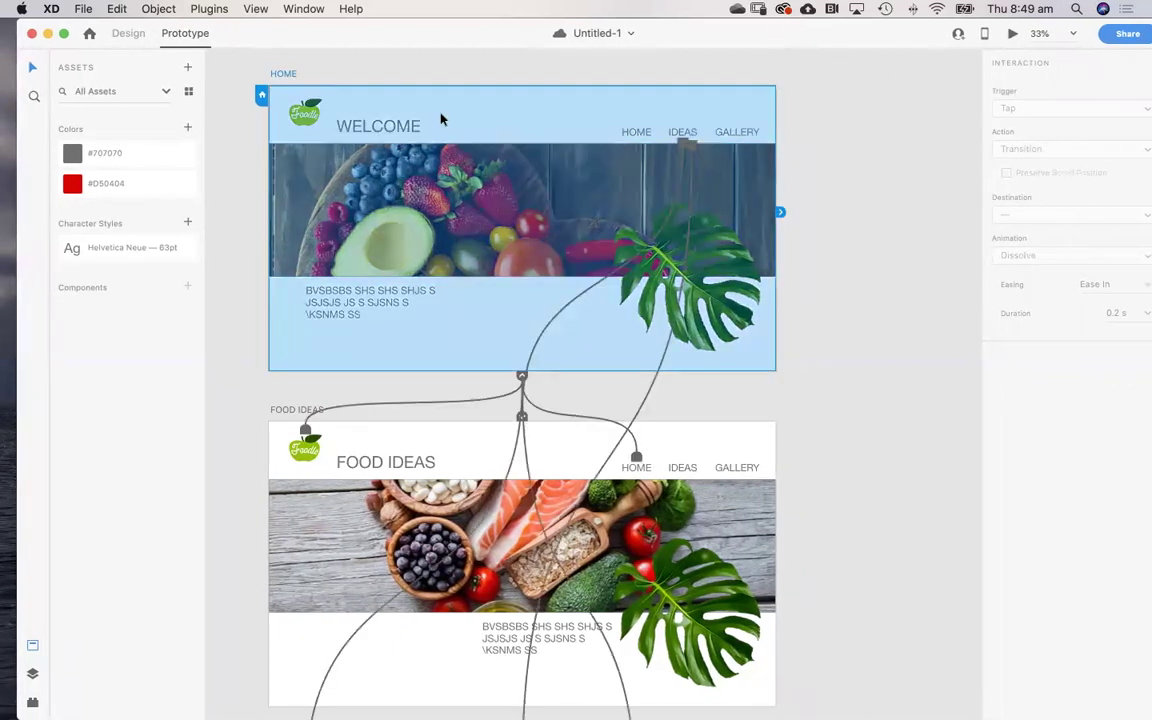
left_click(1013, 34)
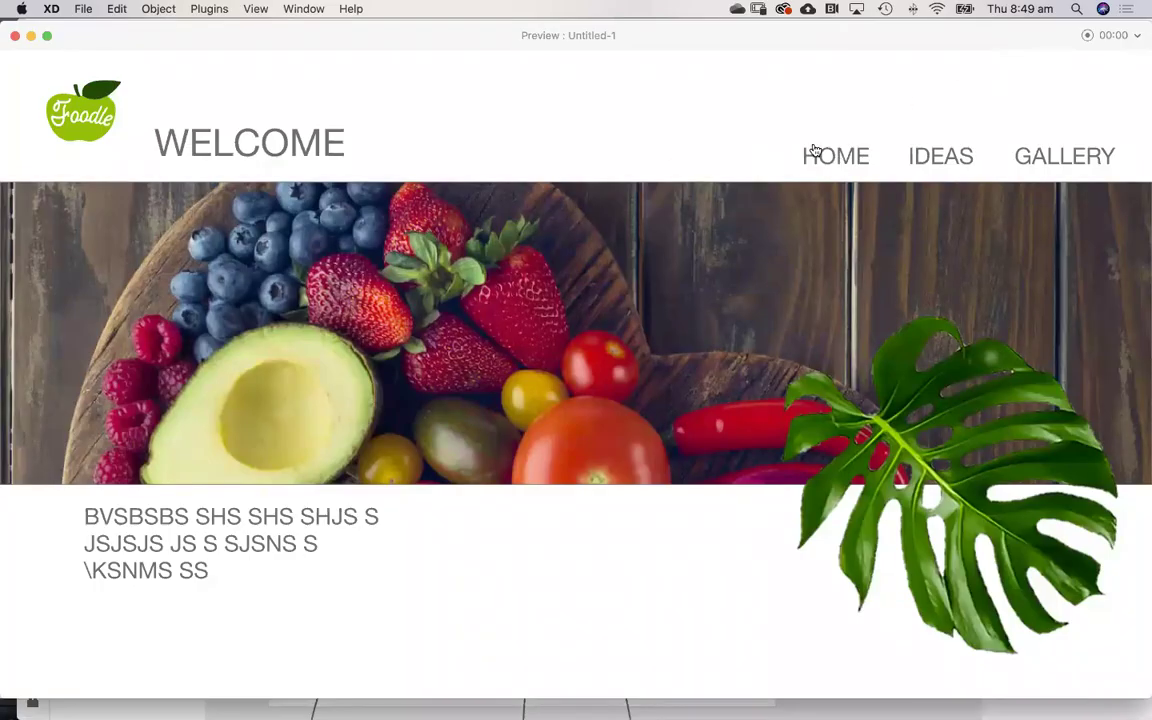
left_click(918, 156)
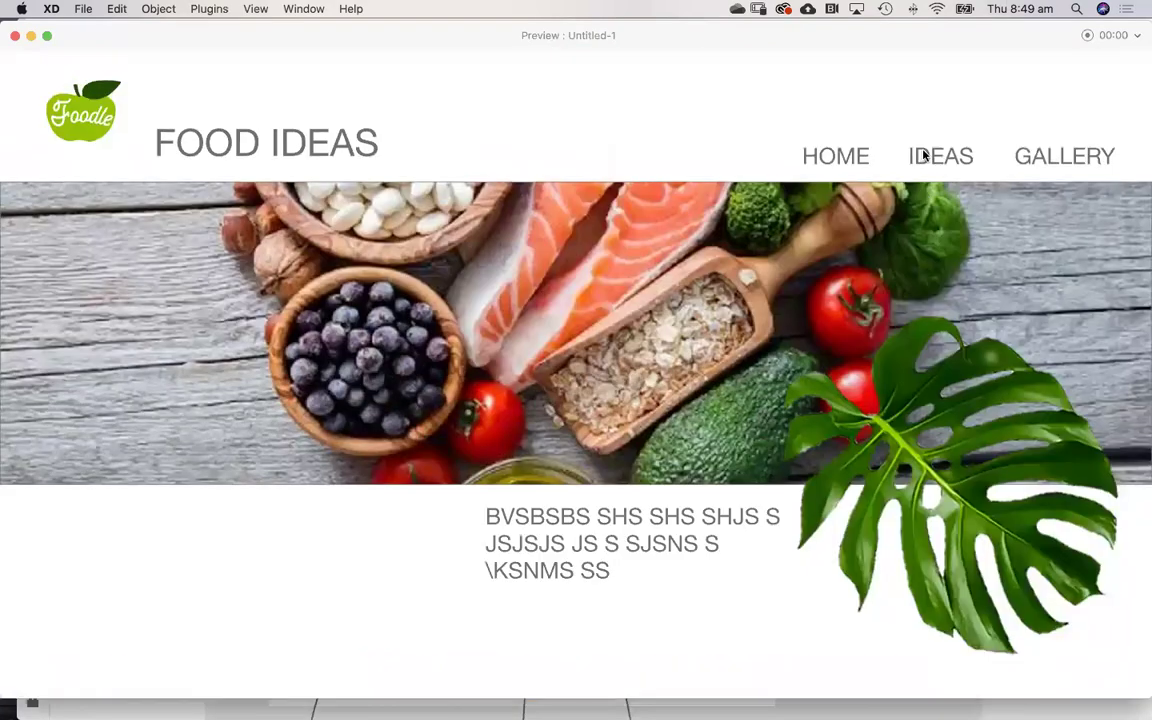
left_click(1041, 159)
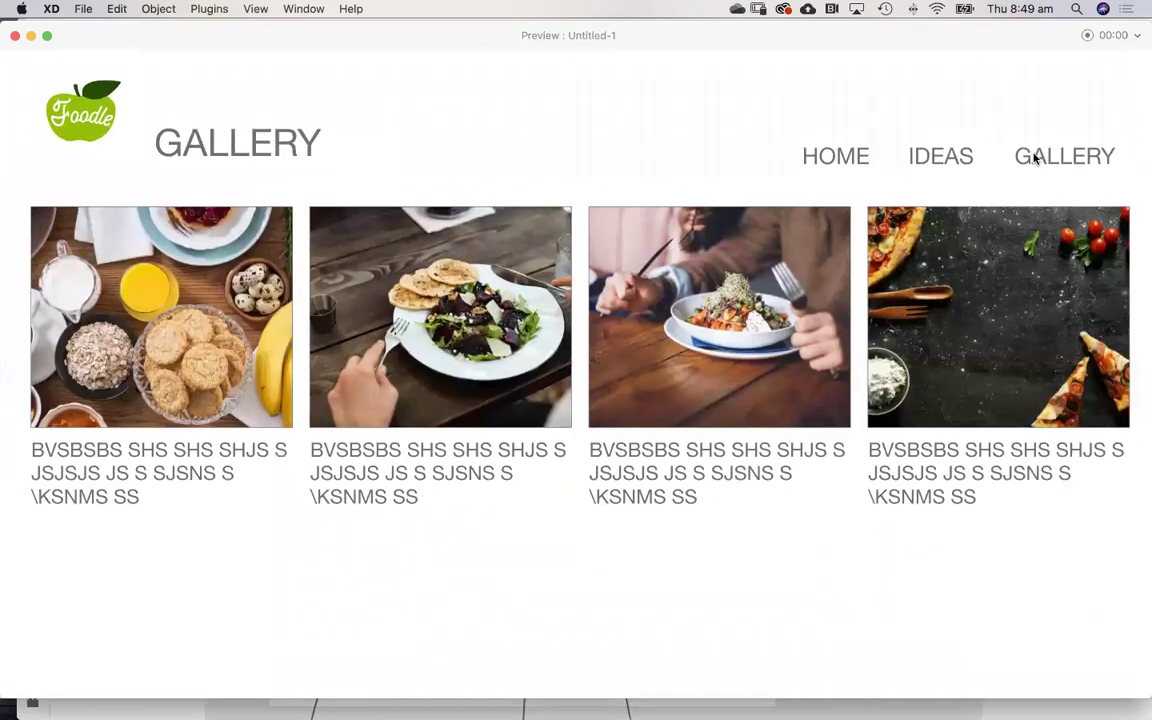
left_click(856, 157)
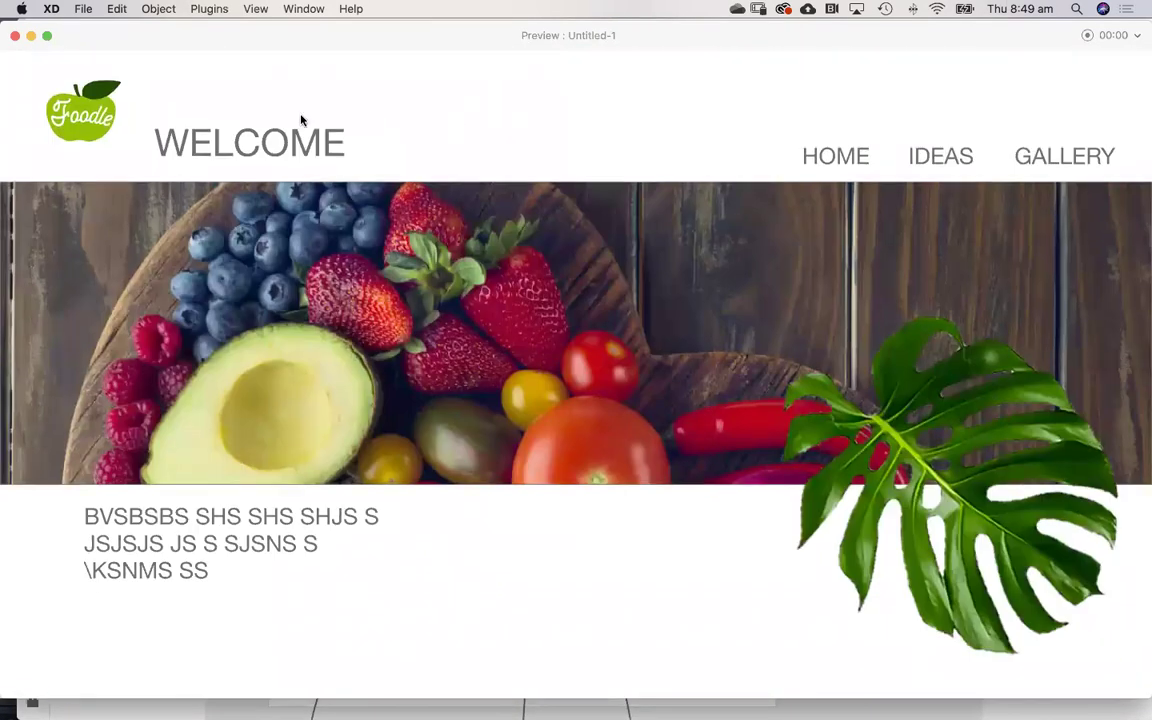
left_click(876, 166)
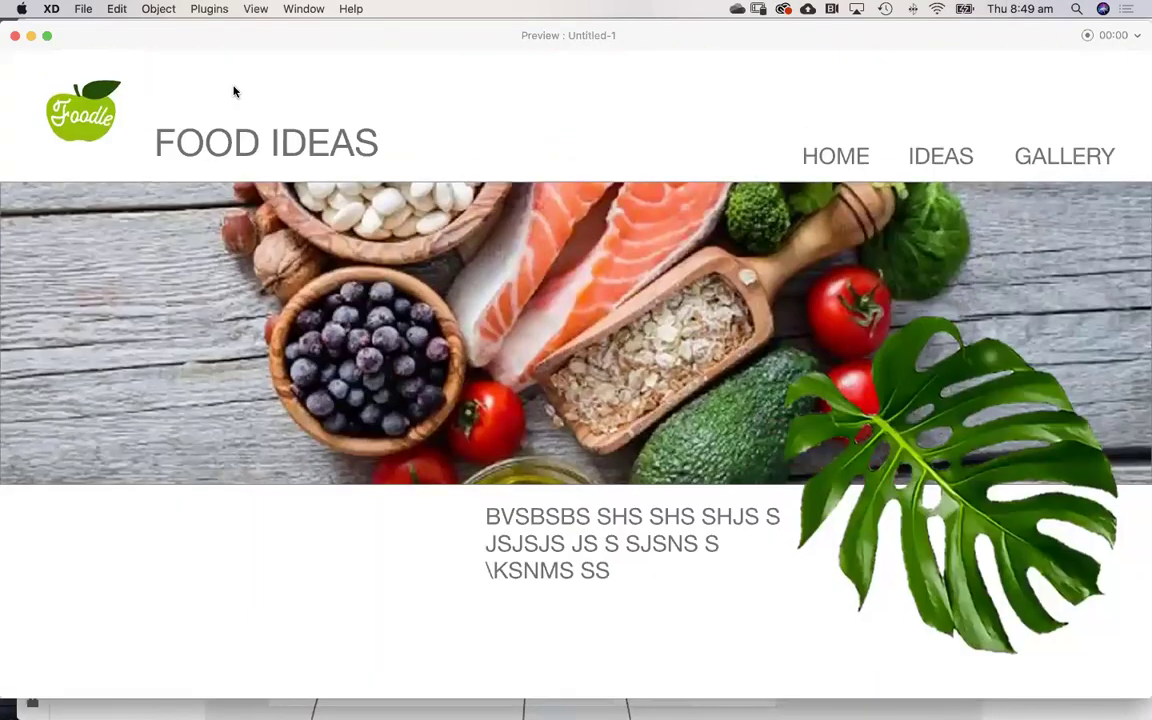
left_click(93, 115)
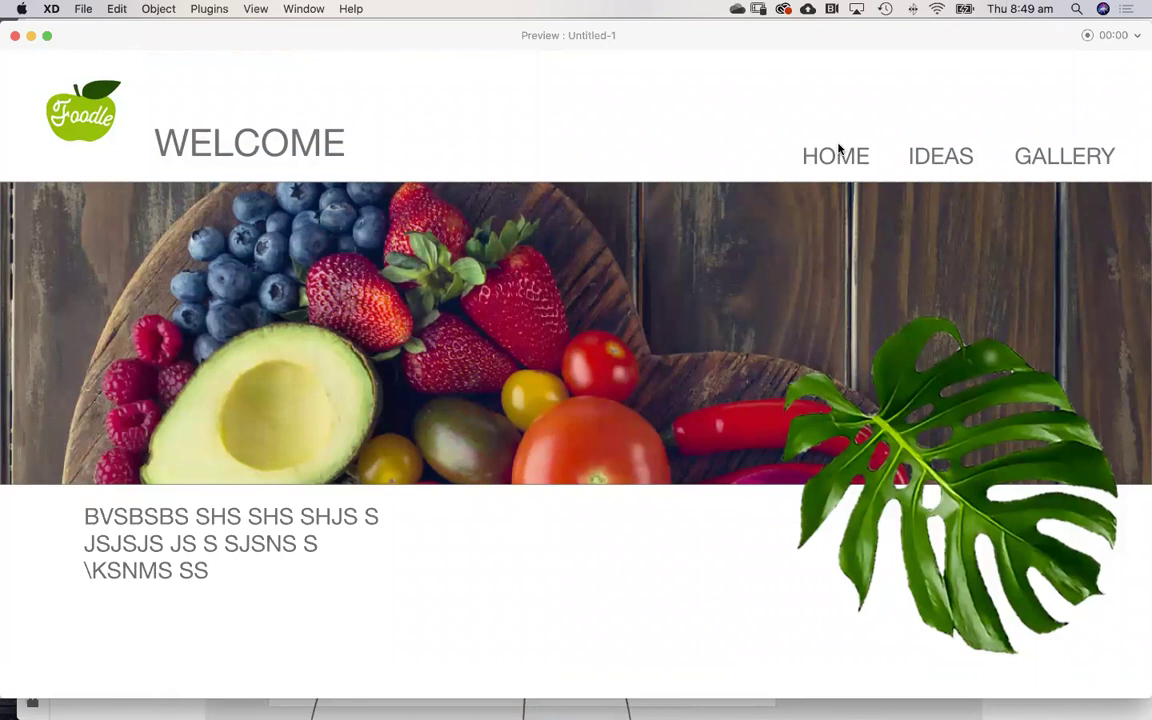
left_click(1027, 159)
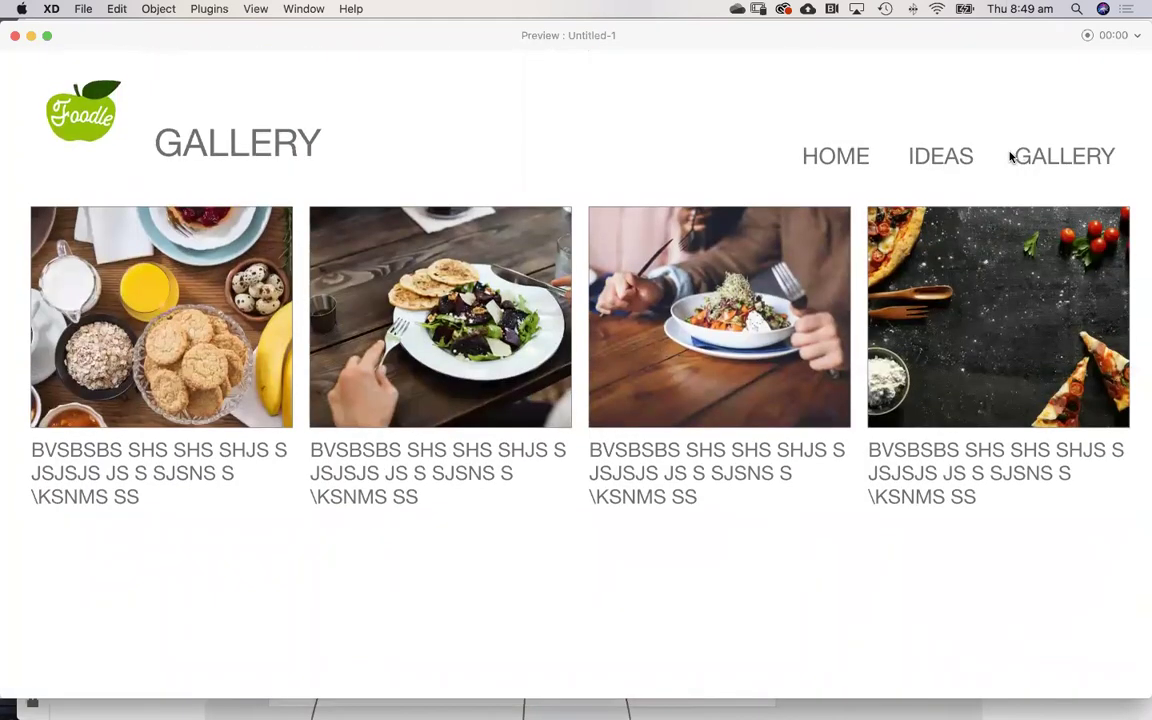